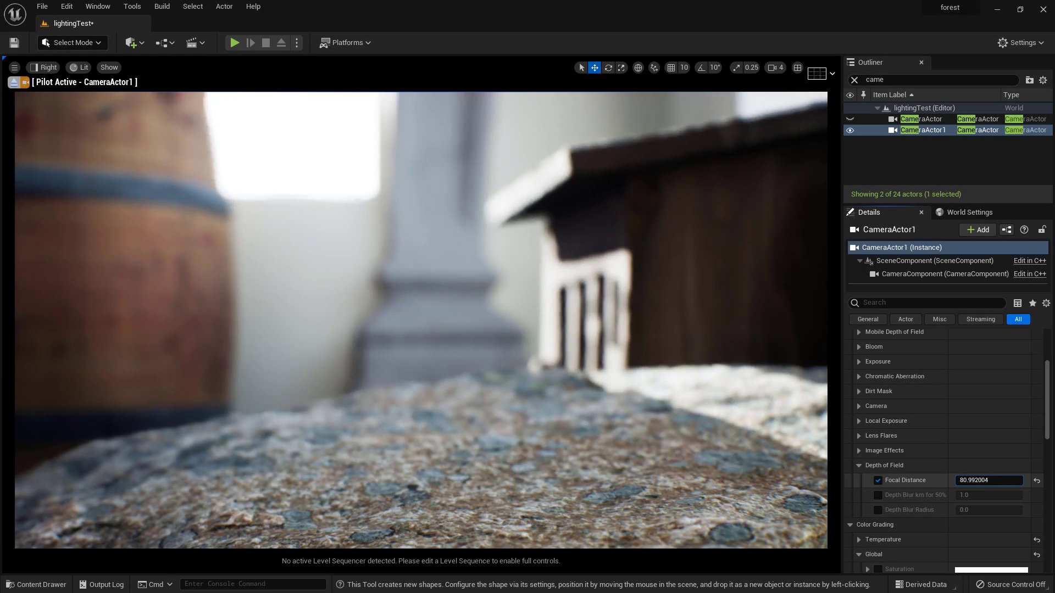
- Reframe the piloted CameraActor1 closer on the wooden hutch and try focal distances of 50 and 70
{"action": "right_click_drag", "start_coordinate": [412, 487], "coordinate": [530, 434]}
{"action": "left_click", "coordinate": [966, 480]}
{"action": "type", "text": "50"}
{"action": "key", "text": "Return"}
{"action": "type", "text": "70"}
{"action": "key", "text": "Return"}
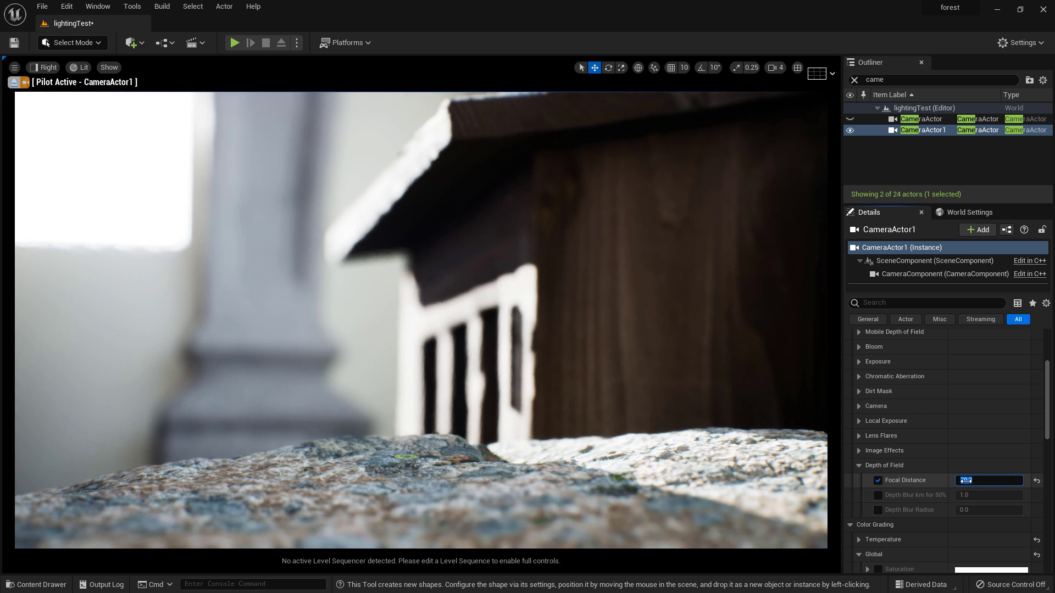
- Try focal distances of 200, 300, 100 and 90 on the camera to compare the background and foreground blur
{"action": "type", "text": "200"}
{"action": "key", "text": "Return"}
{"action": "type", "text": "300"}
{"action": "key", "text": "Return"}
{"action": "type", "text": "100"}
{"action": "key", "text": "Return"}
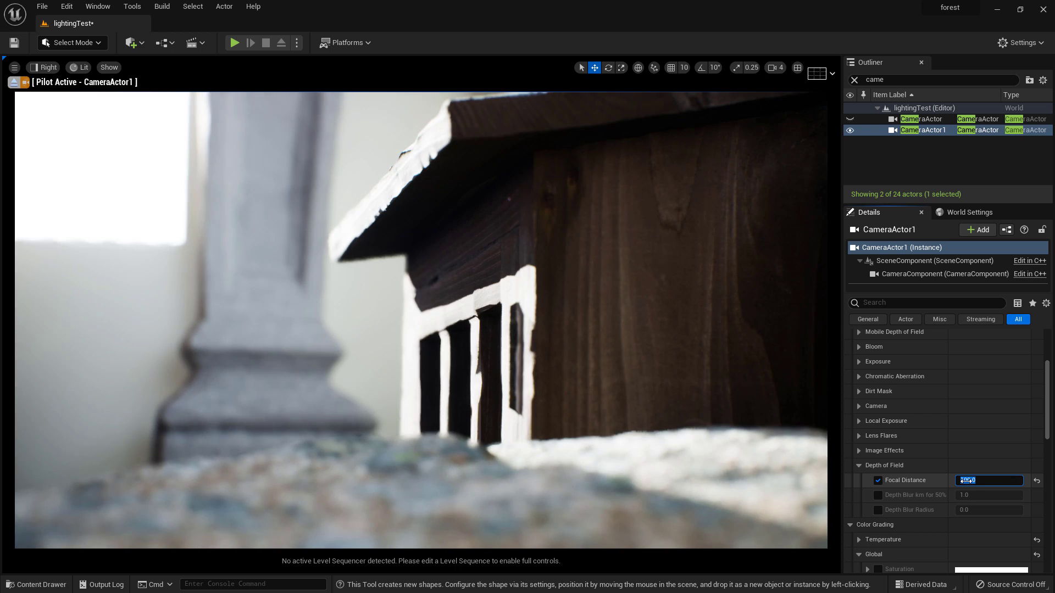
{"action": "type", "text": "90"}
{"action": "key", "text": "Return"}
- Reframe the camera on the barrel, rocks and hutch and set its focal distance to 300
{"action": "right_click_drag", "start_coordinate": [687, 322], "coordinate": [684, 346]}
{"action": "left_click_drag", "start_coordinate": [971, 481], "coordinate": [1005, 481]}
{"action": "left_click", "coordinate": [985, 478]}
{"action": "type", "text": "300"}
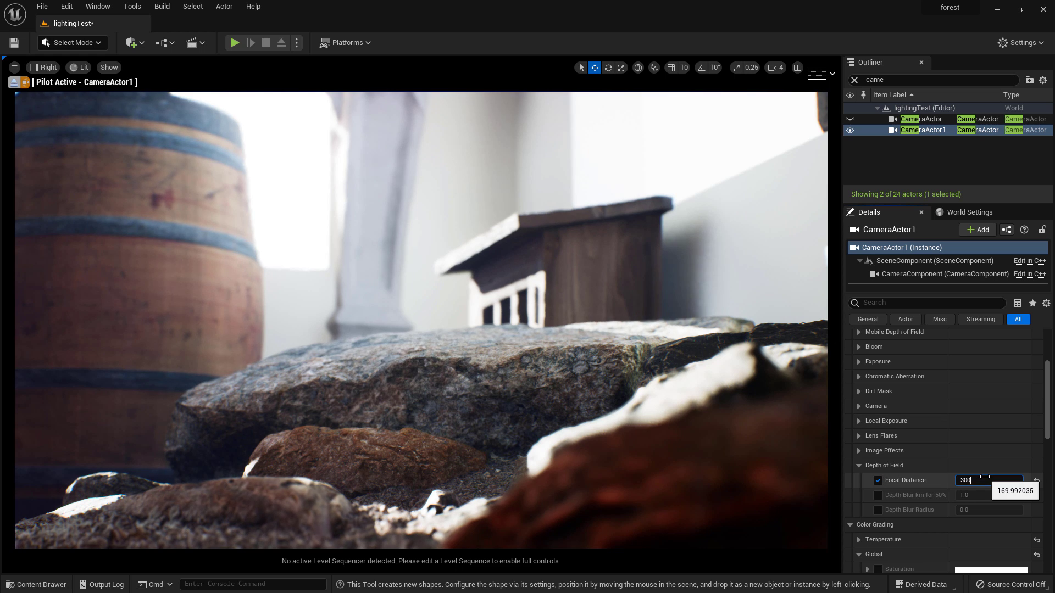
{"action": "key", "text": "Return"}
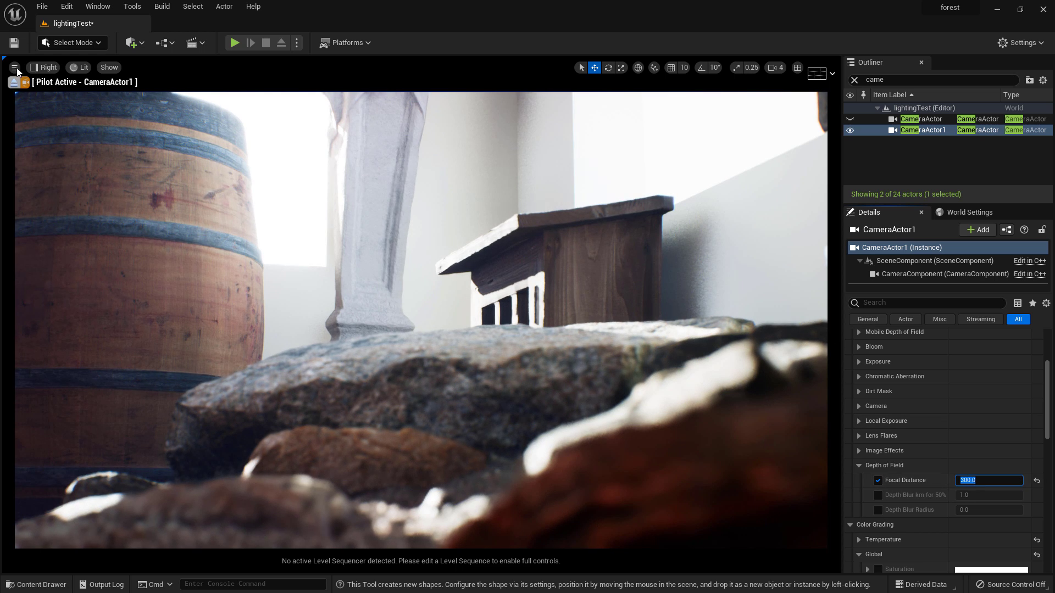
{"action": "left_click", "coordinate": [15, 67]}
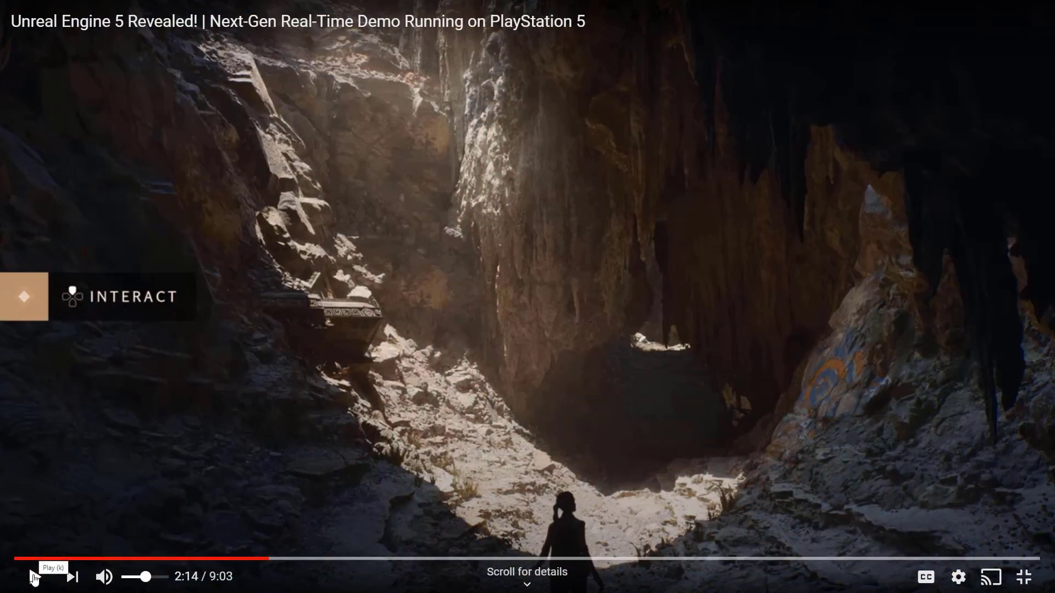
- Switch to the Unreal Engine 5 reveal video on YouTube, play it from 2:14 and pause it at about 3:00
{"action": "left_click", "coordinate": [34, 577]}
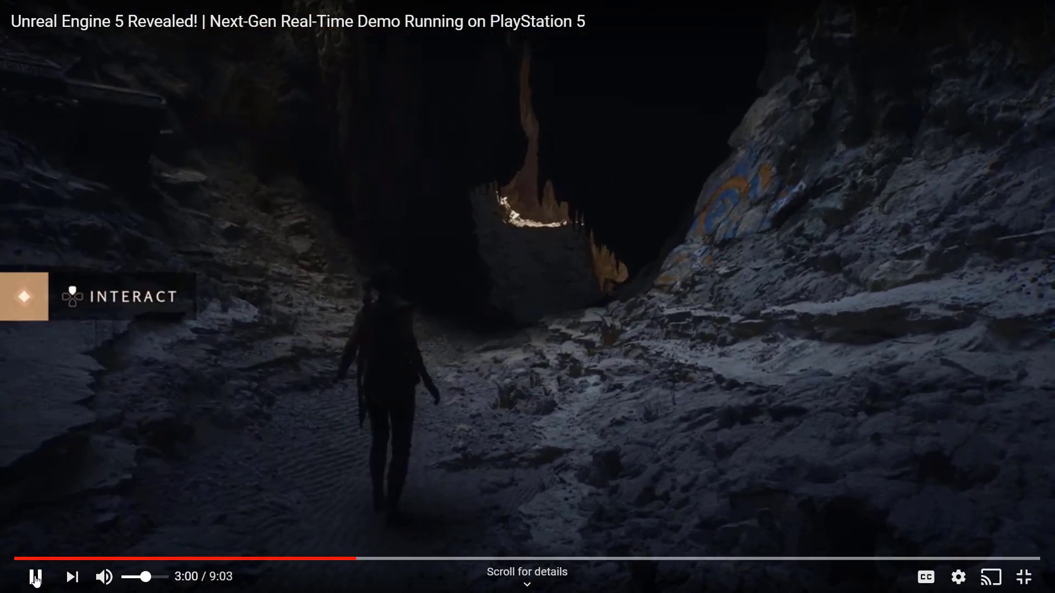
{"action": "left_click", "coordinate": [35, 577]}
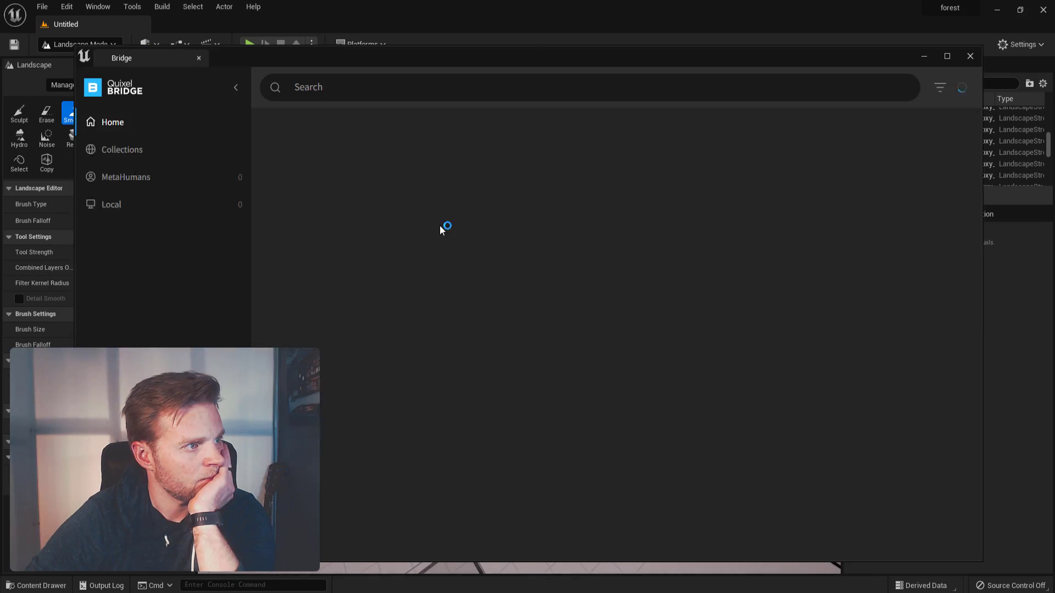
- Find the Forest Floors collection in Quixel Bridge and add its Rocky Forest Floor surface to the project
{"action": "scroll", "coordinate": [721, 365], "scroll_direction": "down", "scroll_amount": 10}
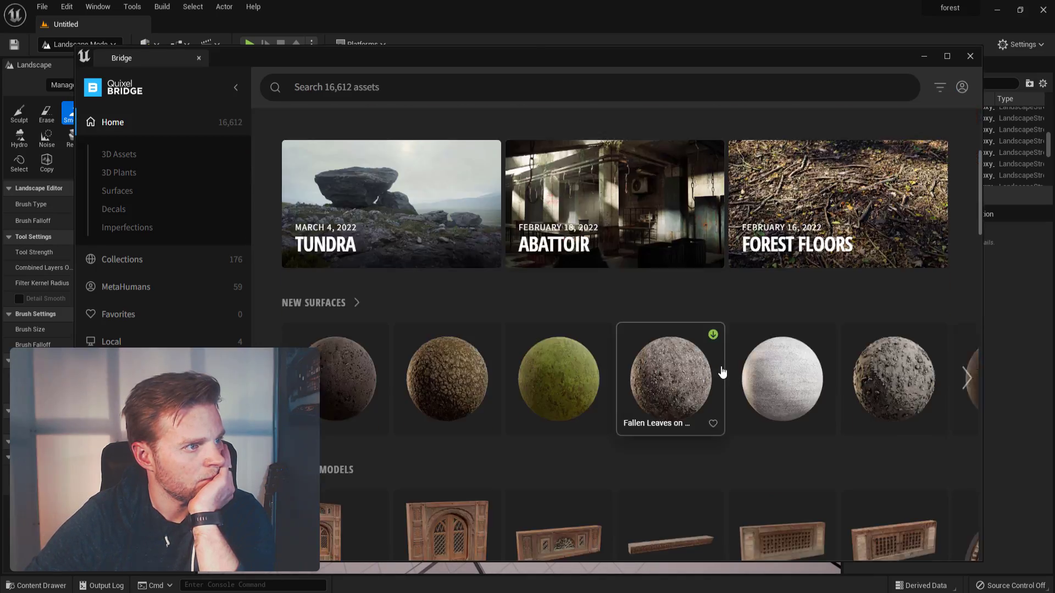
{"action": "scroll", "coordinate": [839, 300], "scroll_direction": "up", "scroll_amount": 8}
{"action": "left_click", "coordinate": [839, 300]}
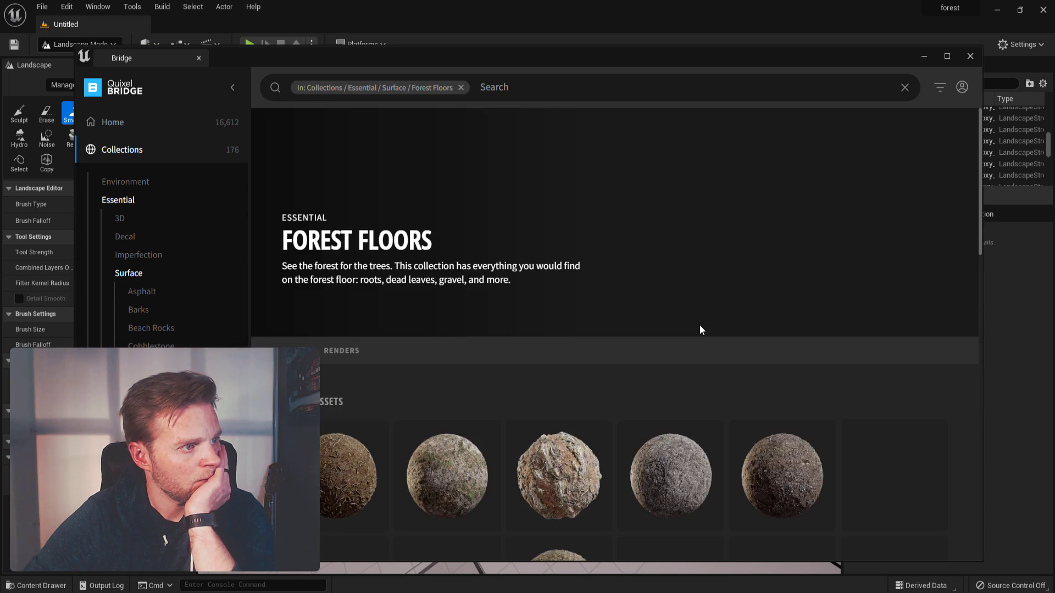
{"action": "scroll", "coordinate": [700, 325], "scroll_direction": "down", "scroll_amount": 4}
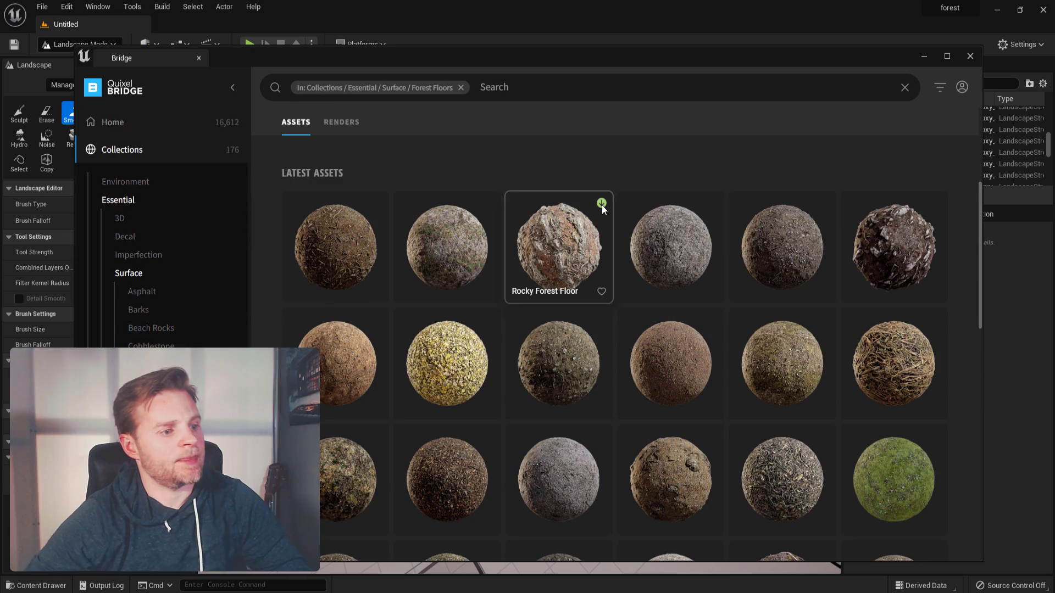
{"action": "left_click", "coordinate": [602, 205]}
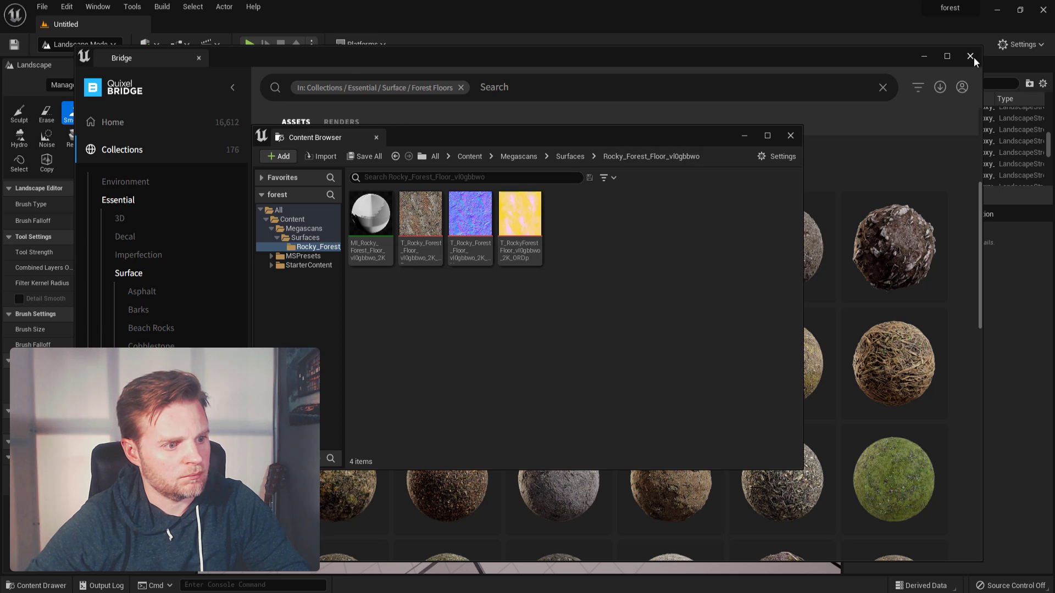
- Close Bridge, change to Select Mode and assign the Rocky Forest Floor material instance as the nearest landscape tile's material
{"action": "left_click", "coordinate": [970, 56]}
{"action": "left_click_drag", "start_coordinate": [607, 137], "coordinate": [872, 335]}
{"action": "left_click", "coordinate": [636, 412]}
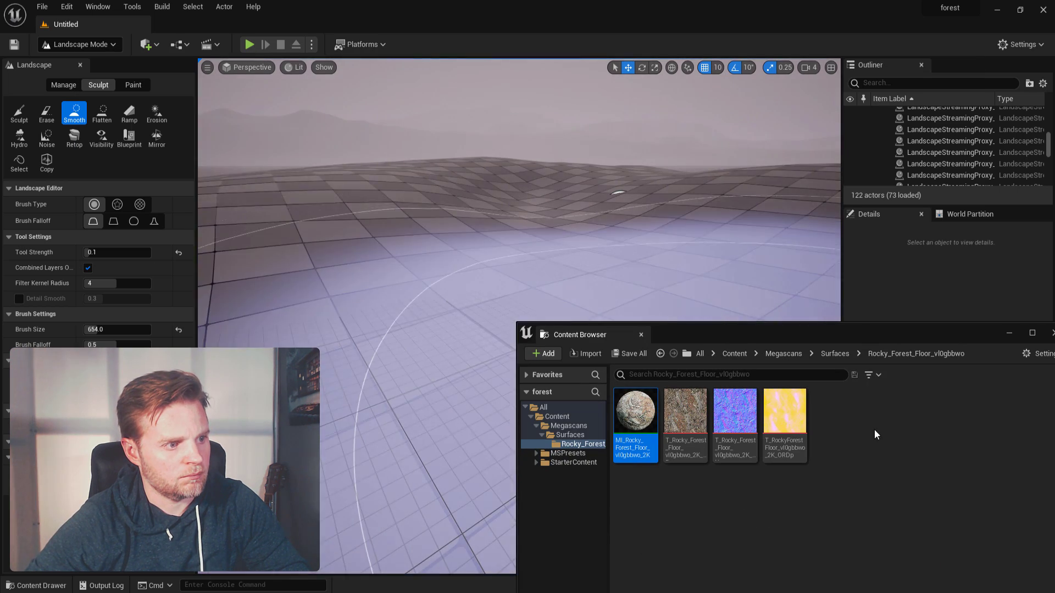
{"action": "left_click", "coordinate": [110, 44]}
{"action": "left_click", "coordinate": [99, 63]}
{"action": "left_click_drag", "start_coordinate": [632, 413], "coordinate": [426, 306]}
{"action": "left_click_drag", "start_coordinate": [327, 400], "coordinate": [967, 499]}
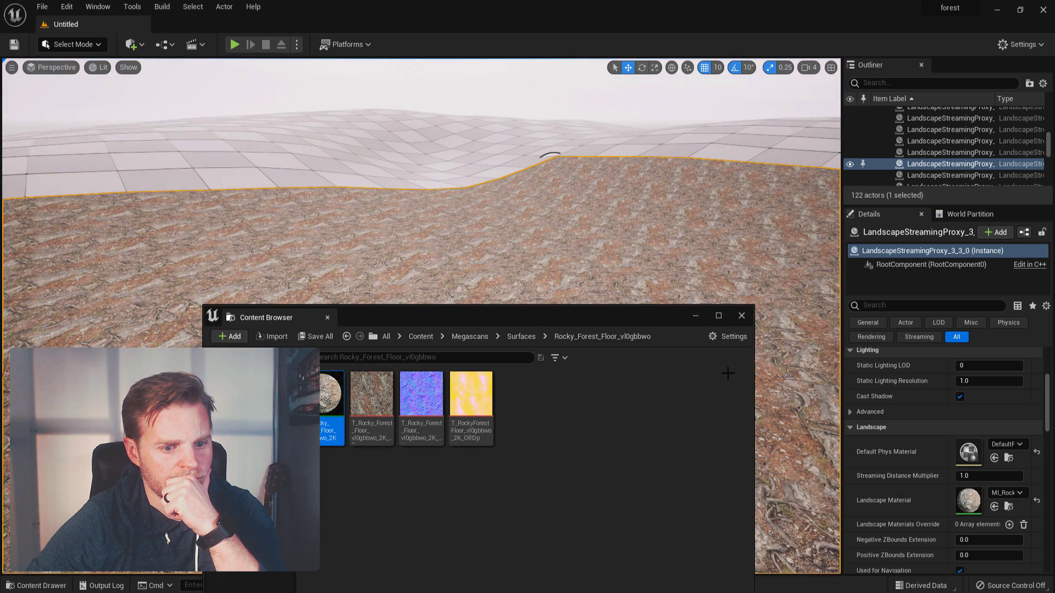
- Assign the Rocky Forest Floor material to three more landscape tiles and close the Content Browser
{"action": "left_click", "coordinate": [466, 175]}
{"action": "left_click_drag", "start_coordinate": [326, 391], "coordinate": [968, 501]}
{"action": "left_click", "coordinate": [521, 137]}
{"action": "left_click_drag", "start_coordinate": [327, 391], "coordinate": [968, 500]}
{"action": "left_click", "coordinate": [709, 145]}
{"action": "left_click_drag", "start_coordinate": [329, 391], "coordinate": [970, 500]}
{"action": "left_click", "coordinate": [742, 316]}
- Reopen Quixel Bridge and open the Pine Essentials environment collection
{"action": "key", "text": "w"}
{"action": "right_click_drag", "start_coordinate": [736, 316], "coordinate": [738, 227]}
{"action": "key", "text": "e"}
{"action": "key", "text": "w"}
{"action": "right_click_drag", "start_coordinate": [592, 432], "coordinate": [597, 435]}
{"action": "left_click", "coordinate": [132, 44]}
{"action": "left_click", "coordinate": [173, 100]}
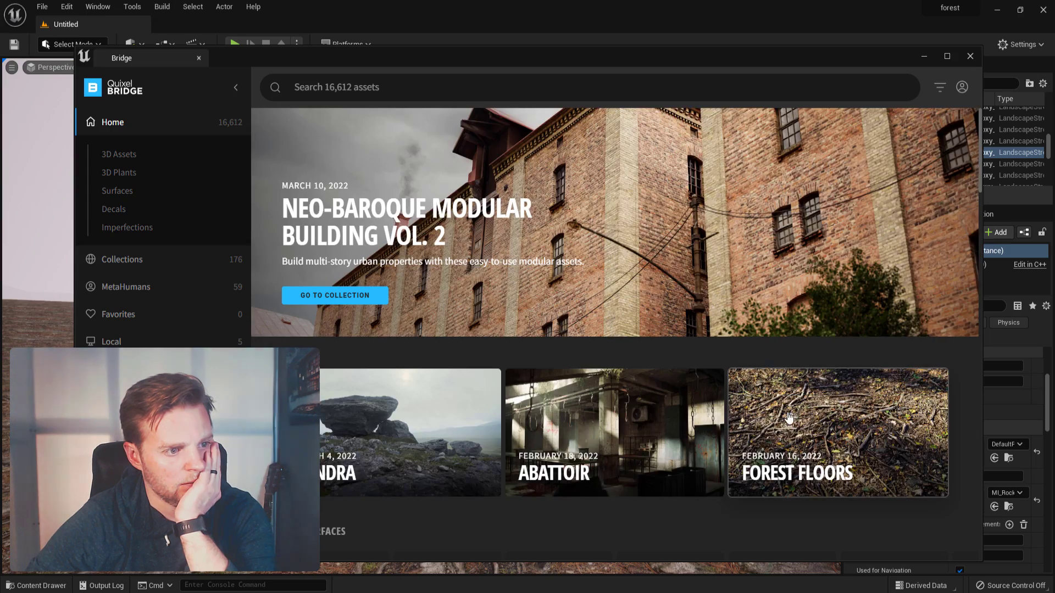
{"action": "scroll", "coordinate": [789, 419], "scroll_direction": "down", "scroll_amount": 3}
{"action": "left_click", "coordinate": [813, 264]}
{"action": "scroll", "coordinate": [632, 391], "scroll_direction": "down", "scroll_amount": 10}
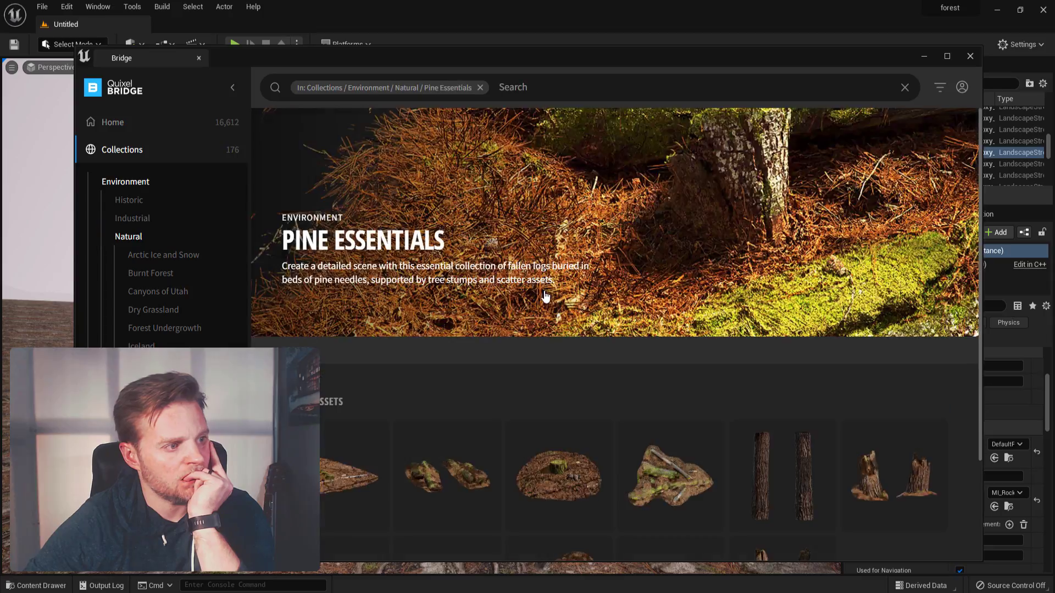
- Download the Broken Pine Stump from the collection and add it to the project
{"action": "scroll", "coordinate": [545, 296], "scroll_direction": "down", "scroll_amount": 2}
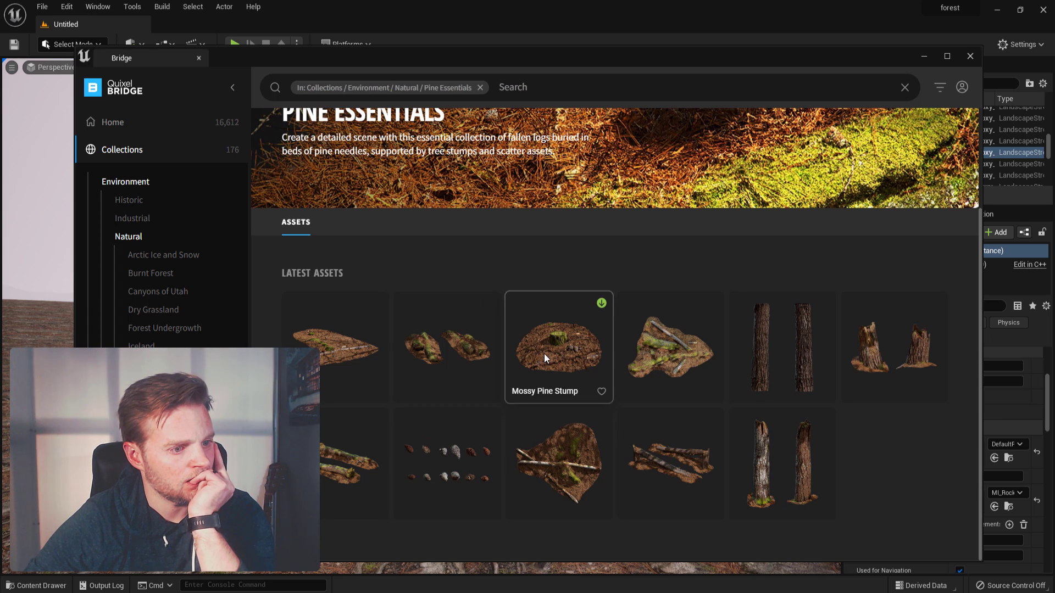
{"action": "left_click", "coordinate": [825, 418]}
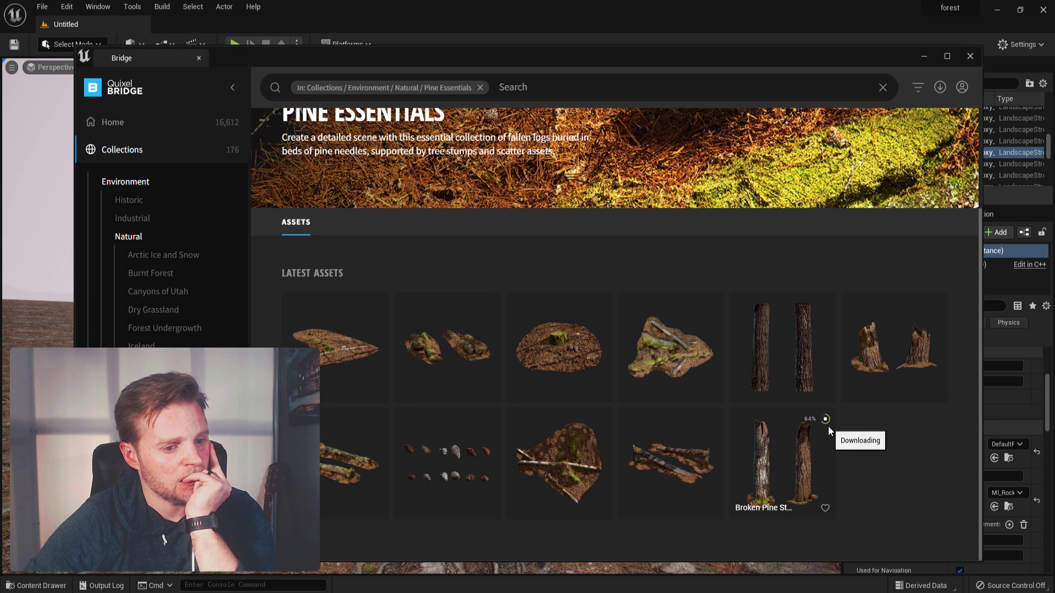
{"action": "left_click", "coordinate": [825, 419]}
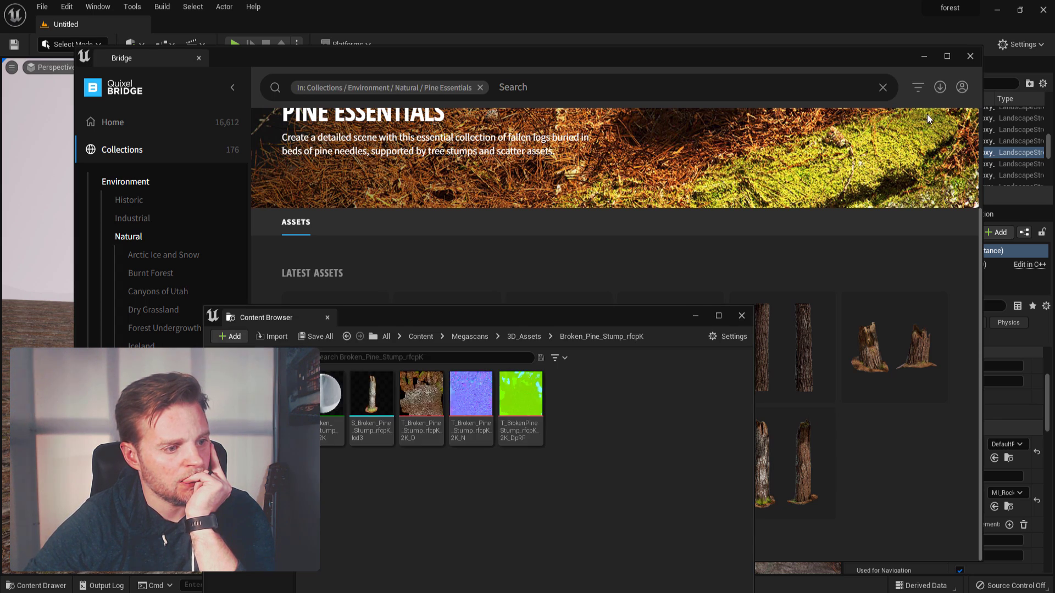
- Minimize Bridge and place the broken pine stump mesh on the landscape in the near foreground
{"action": "left_click", "coordinate": [924, 58]}
{"action": "left_click_drag", "start_coordinate": [512, 324], "coordinate": [322, 431]}
{"action": "left_click_drag", "start_coordinate": [183, 499], "coordinate": [735, 412]}
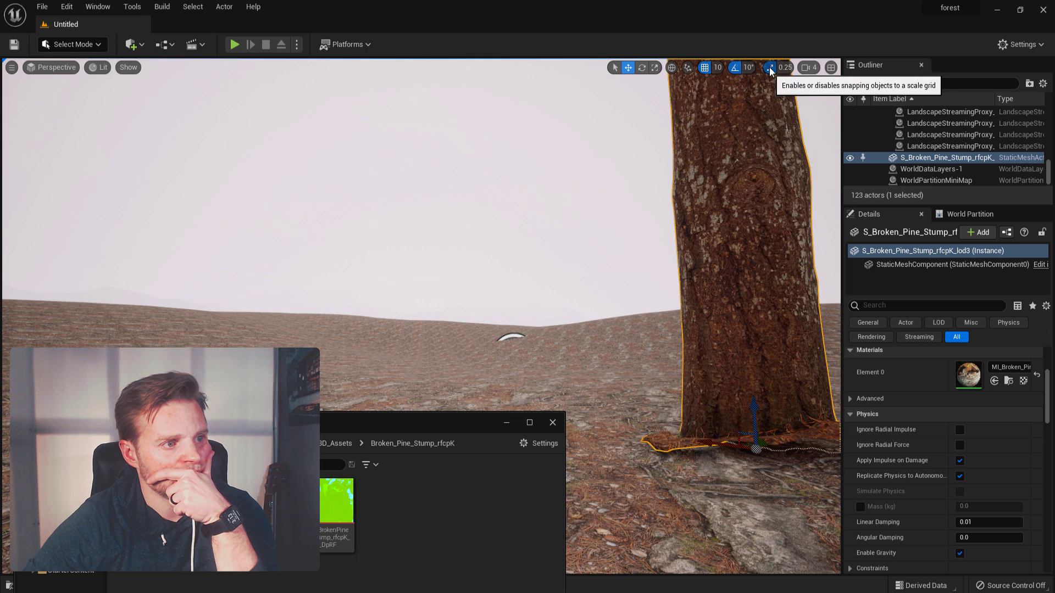
- Turn off grid snapping, reposition and rotate the broken pine stump on the ground, and close the Content Browser
{"action": "left_click", "coordinate": [706, 71]}
{"action": "left_click_drag", "start_coordinate": [748, 417], "coordinate": [741, 454]}
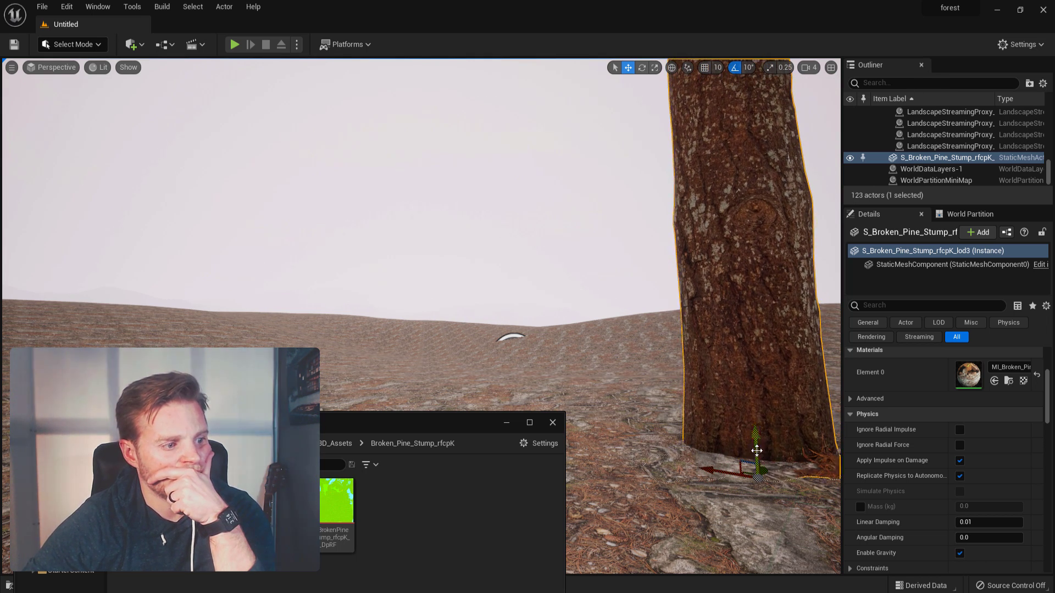
{"action": "key", "text": "e"}
{"action": "left_click_drag", "start_coordinate": [791, 495], "coordinate": [832, 499]}
{"action": "left_click_drag", "start_coordinate": [721, 477], "coordinate": [771, 486]}
{"action": "left_click", "coordinate": [554, 424]}
- Look through CameraActor and reframe it low to the ground with the pine trunk at the edge of the shot
{"action": "left_click", "coordinate": [57, 67]}
{"action": "left_click", "coordinate": [62, 195]}
{"action": "right_click_drag", "start_coordinate": [245, 274], "coordinate": [228, 289]}
{"action": "right_click_drag", "start_coordinate": [473, 403], "coordinate": [470, 357]}
{"action": "right_click_drag", "start_coordinate": [379, 322], "coordinate": [374, 322]}
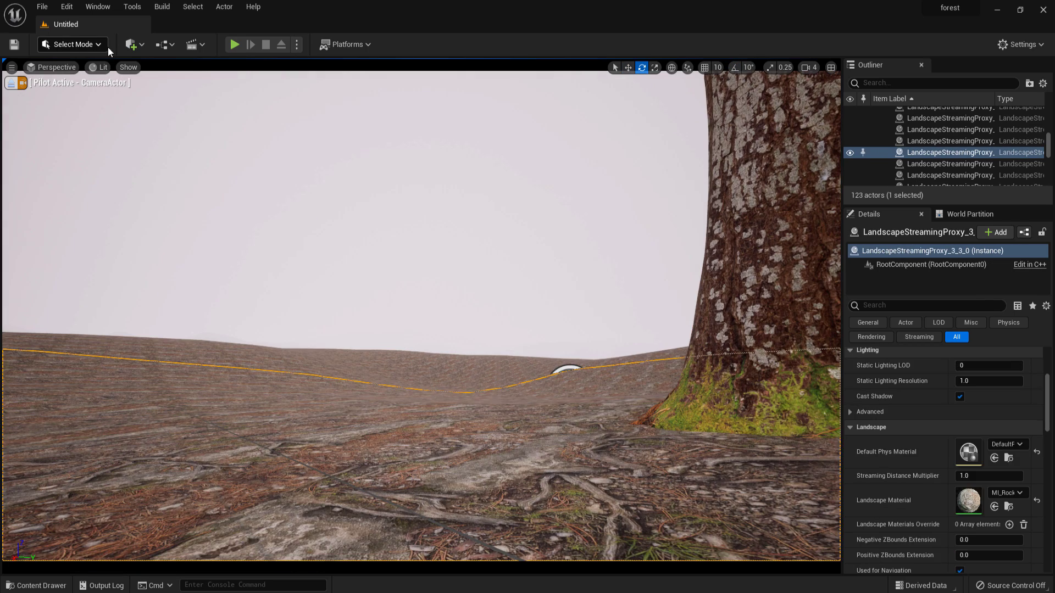
- Reopen Quixel Bridge and go to its Collections overview
{"action": "left_click", "coordinate": [132, 44]}
{"action": "left_click", "coordinate": [174, 89]}
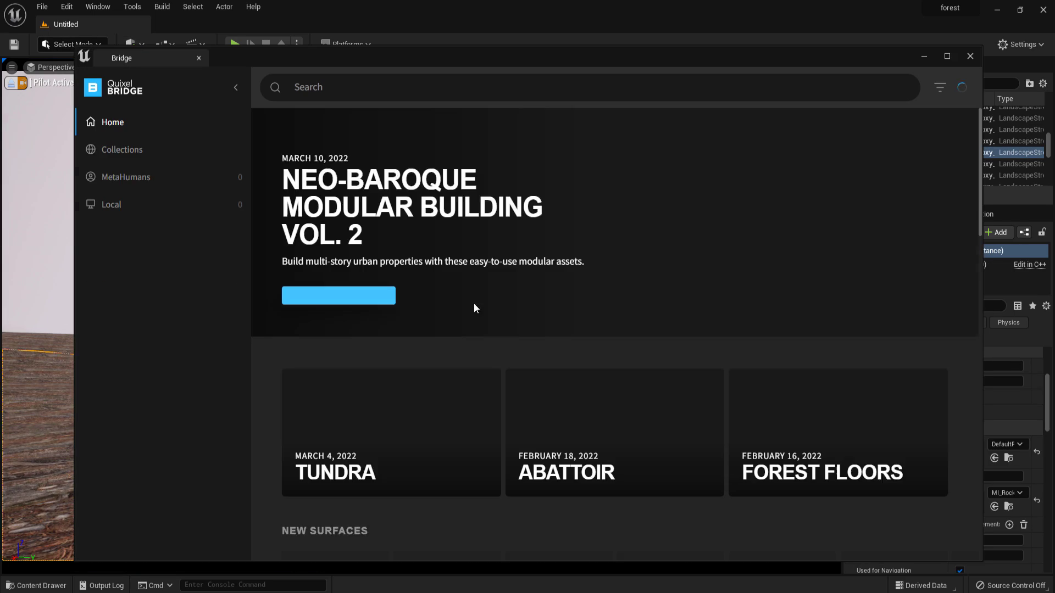
{"action": "scroll", "coordinate": [721, 408], "scroll_direction": "down", "scroll_amount": 3}
{"action": "scroll", "coordinate": [632, 357], "scroll_direction": "up", "scroll_amount": 2}
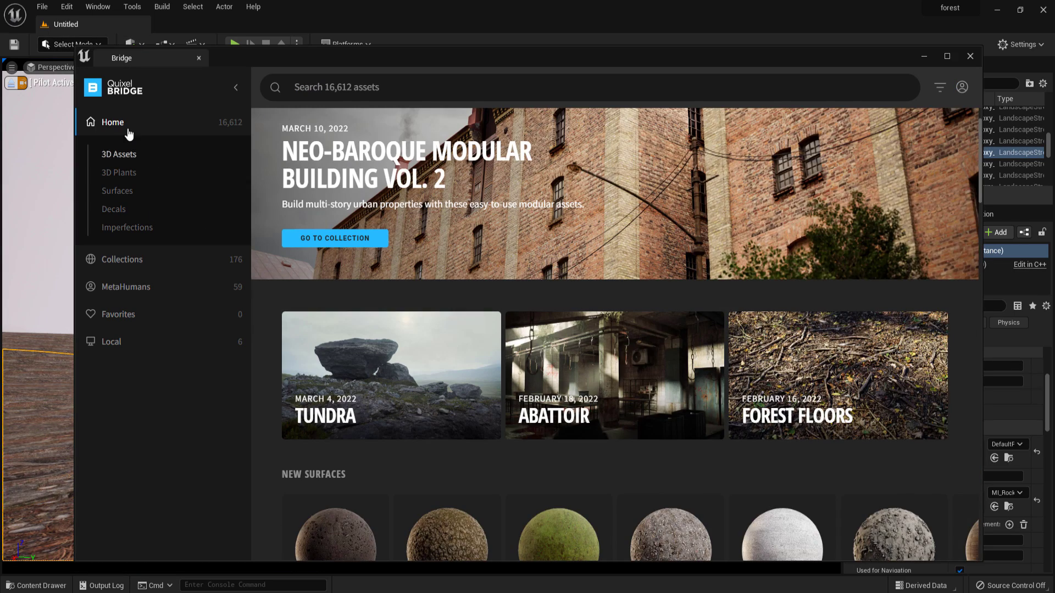
{"action": "left_click", "coordinate": [182, 268]}
- Find and open the Forest Path tutorial collection and look over its assets
{"action": "scroll", "coordinate": [716, 382], "scroll_direction": "down", "scroll_amount": 10}
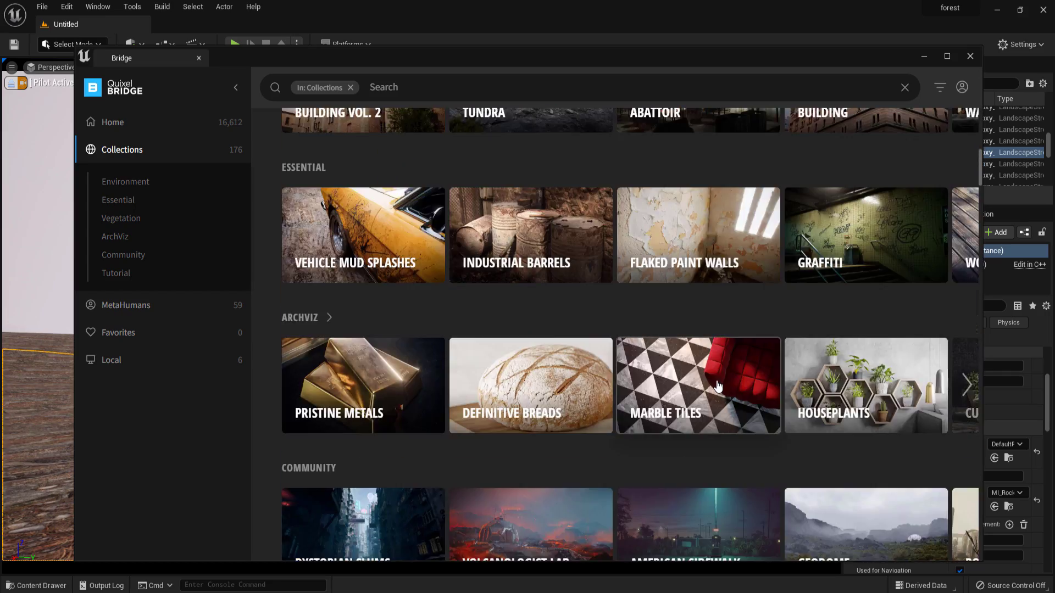
{"action": "scroll", "coordinate": [717, 381], "scroll_direction": "down", "scroll_amount": 20}
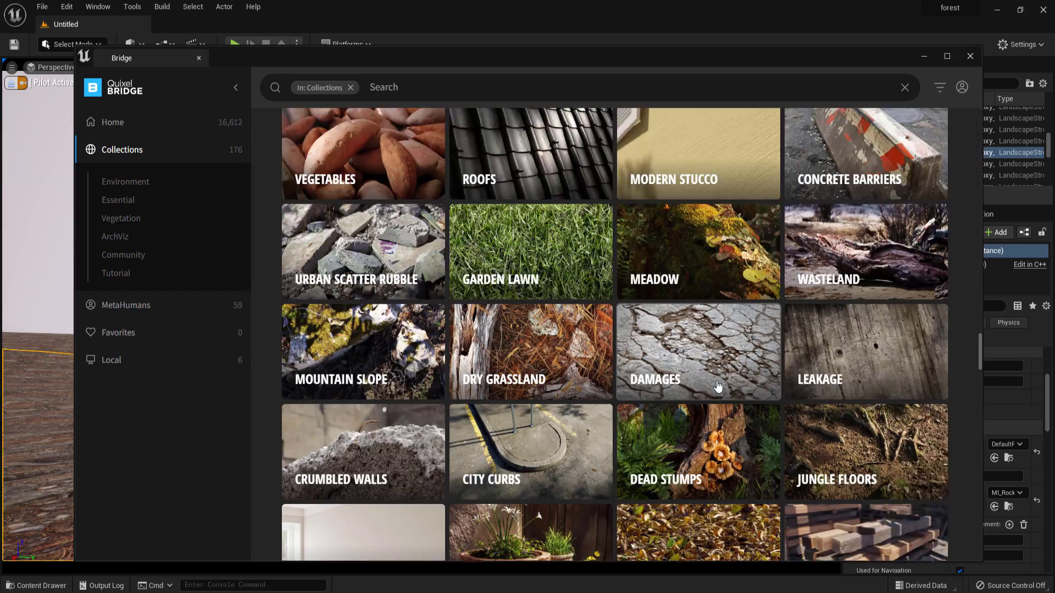
{"action": "scroll", "coordinate": [718, 386], "scroll_direction": "down", "scroll_amount": 2}
{"action": "scroll", "coordinate": [774, 407], "scroll_direction": "down", "scroll_amount": 6}
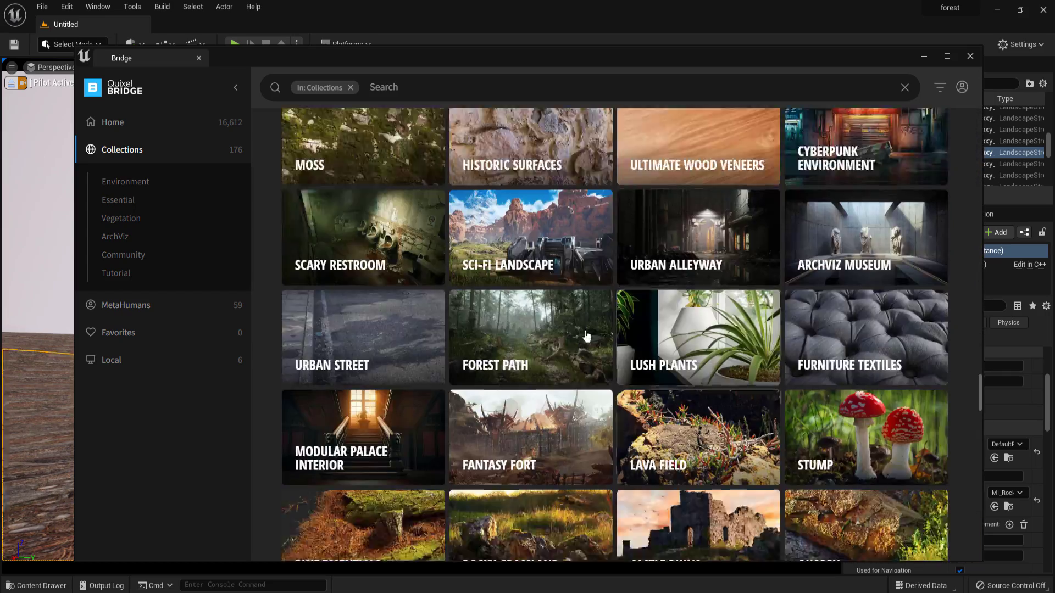
{"action": "left_click", "coordinate": [585, 335]}
{"action": "scroll", "coordinate": [678, 356], "scroll_direction": "down", "scroll_amount": 2}
{"action": "scroll", "coordinate": [681, 356], "scroll_direction": "down", "scroll_amount": 1}
{"action": "scroll", "coordinate": [696, 369], "scroll_direction": "up", "scroll_amount": 3}
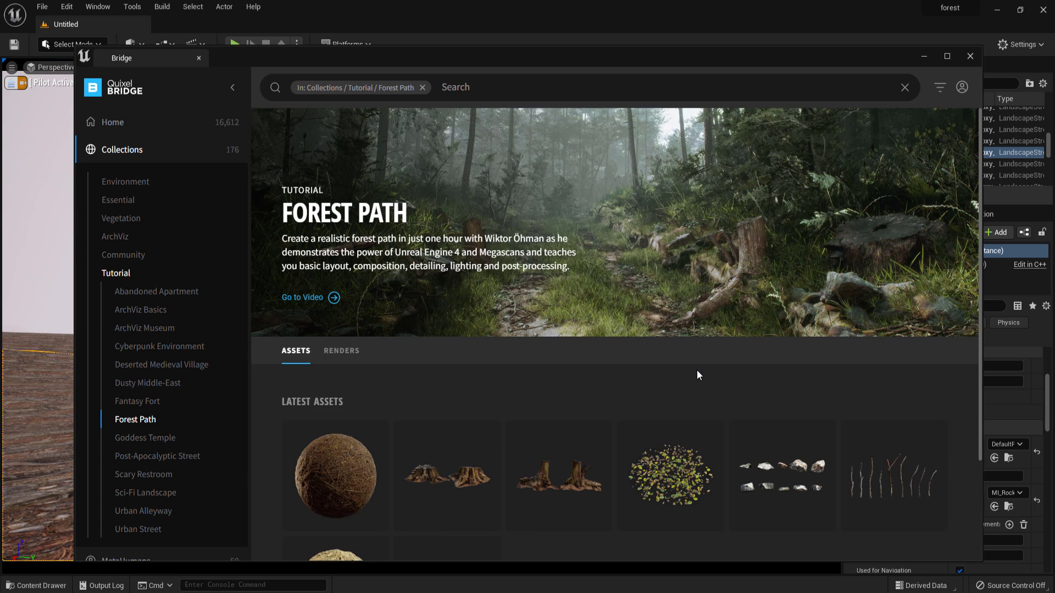
{"action": "scroll", "coordinate": [697, 370], "scroll_direction": "down", "scroll_amount": 1}
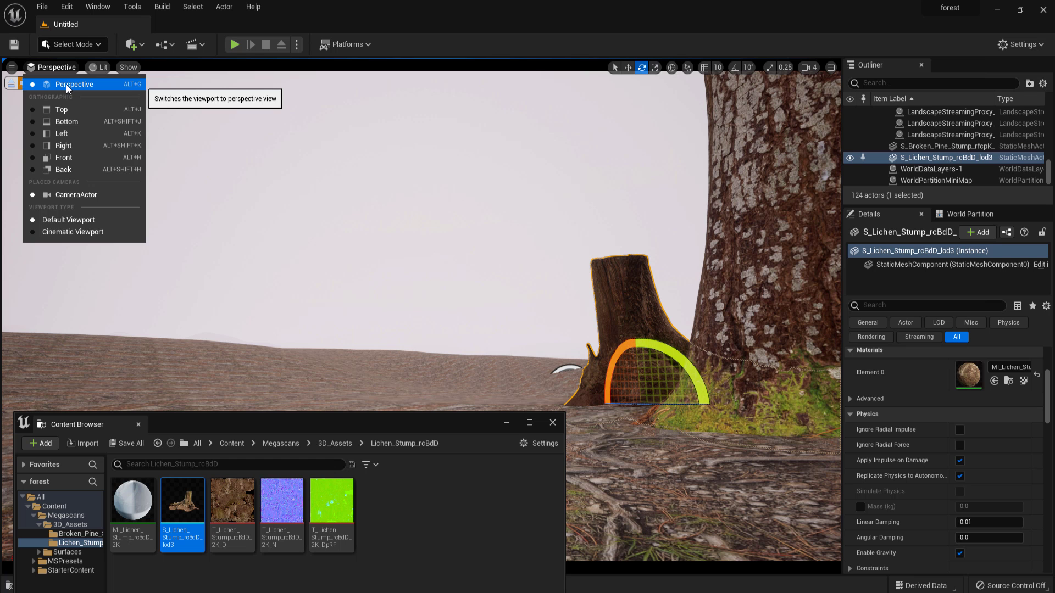
- Leave the camera for the Perspective view and frame the lichen stump and the broken pine trunk from outside
{"action": "left_click", "coordinate": [66, 84]}
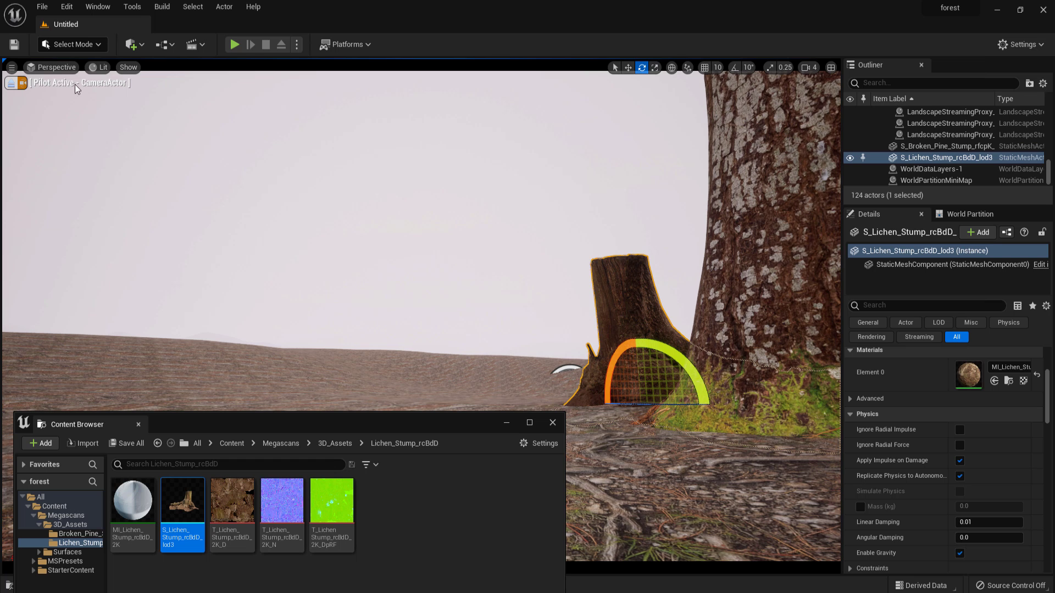
{"action": "left_click", "coordinate": [51, 68]}
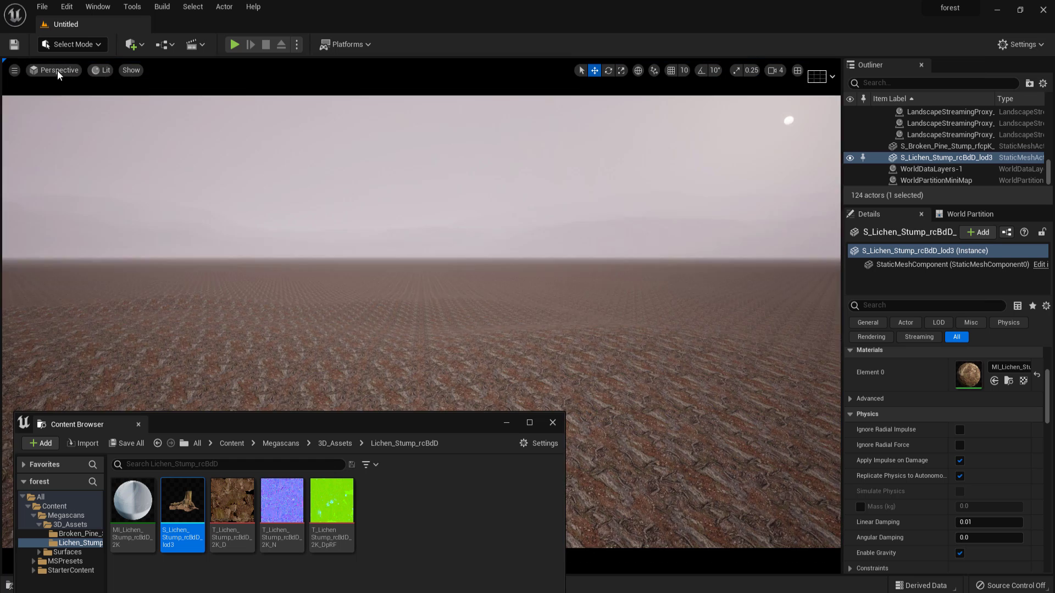
{"action": "left_click", "coordinate": [57, 70]}
{"action": "left_click", "coordinate": [55, 83]}
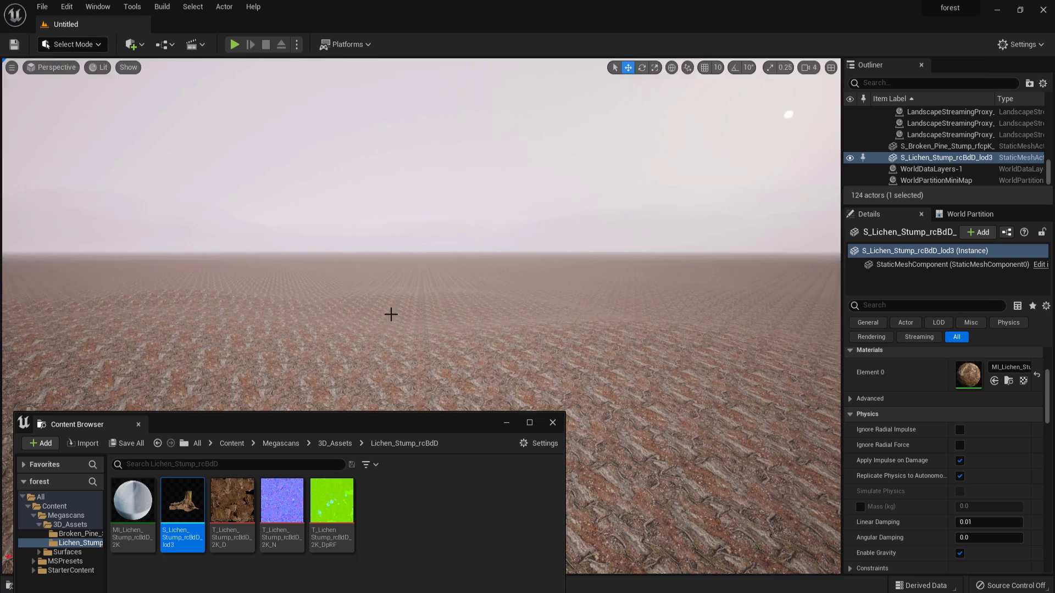
{"action": "key", "text": "w"}
{"action": "right_click_drag", "start_coordinate": [504, 397], "coordinate": [675, 427]}
{"action": "right_click_drag", "start_coordinate": [502, 440], "coordinate": [377, 425]}
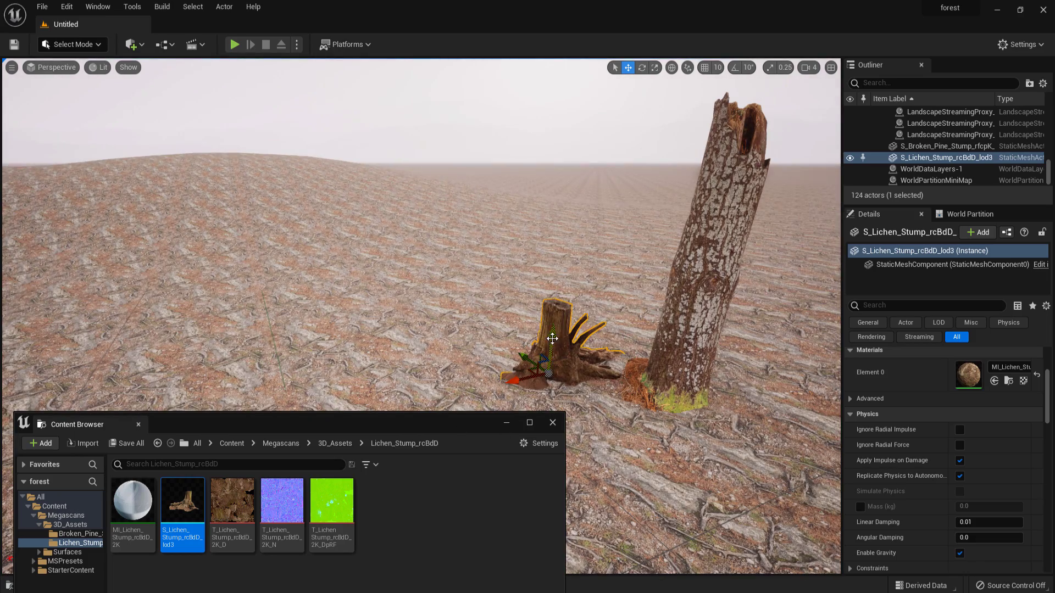
- Close the Content Browser window, return to Bridge and add the Scattered Granite Rocks from Forest Path to the project
{"action": "left_click_drag", "start_coordinate": [461, 434], "coordinate": [498, 197]}
{"action": "mouse_move", "coordinate": [633, 592]}
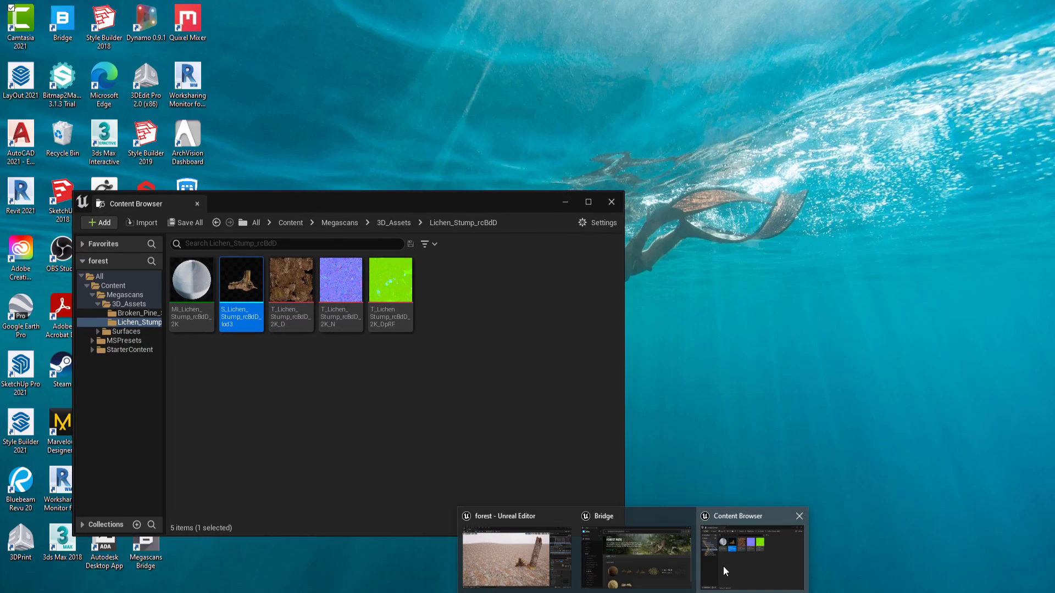
{"action": "left_click", "coordinate": [800, 517]}
{"action": "left_click", "coordinate": [690, 530]}
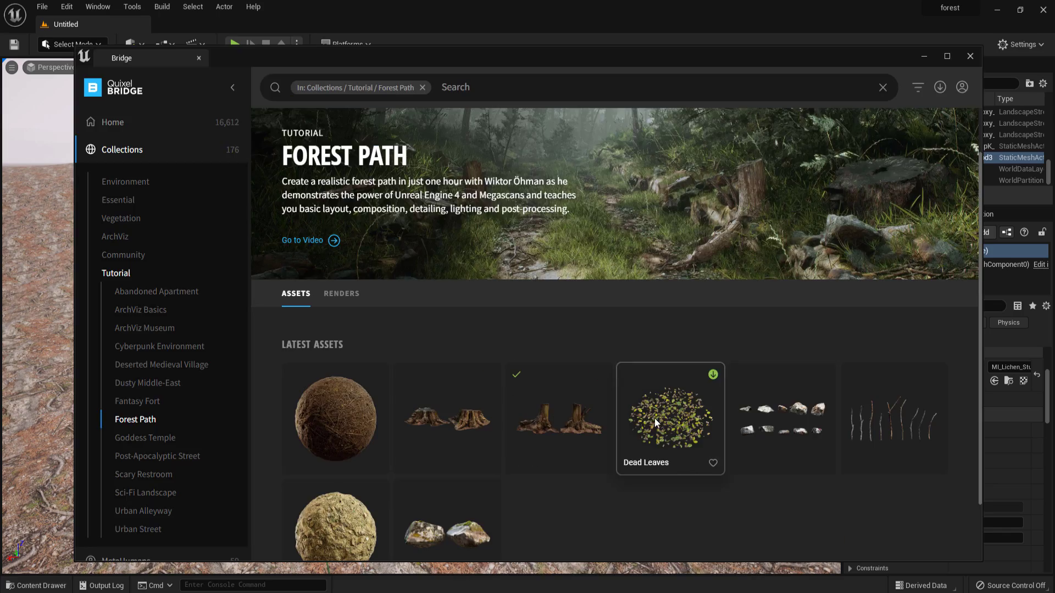
{"action": "left_click", "coordinate": [826, 375]}
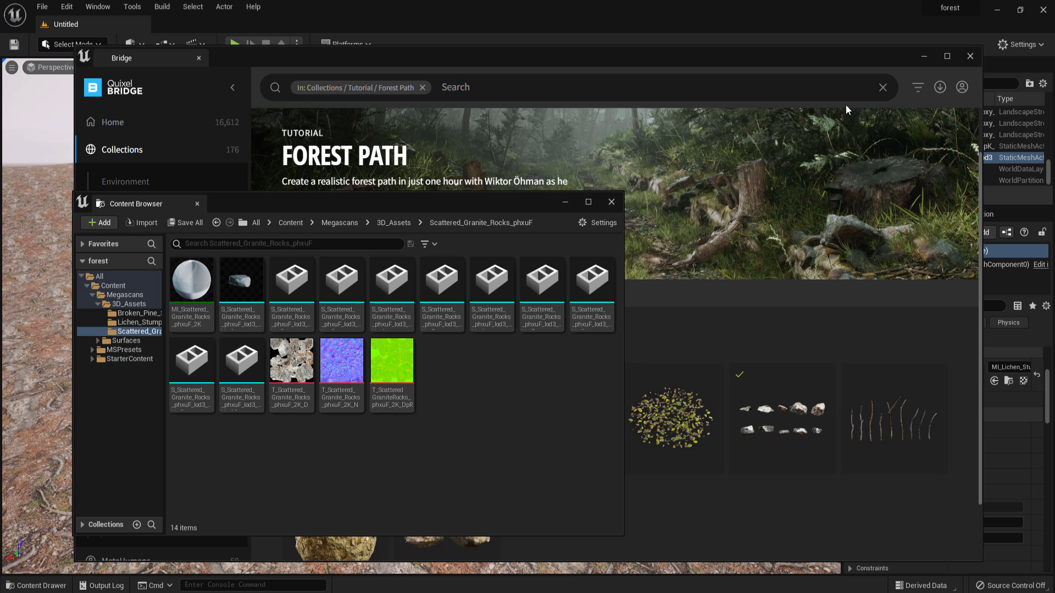
- Minimise Bridge and paint the scattered granite rocks as foliage across the ground beside the stumps, raising the paint density to 1.0
{"action": "left_click", "coordinate": [923, 56]}
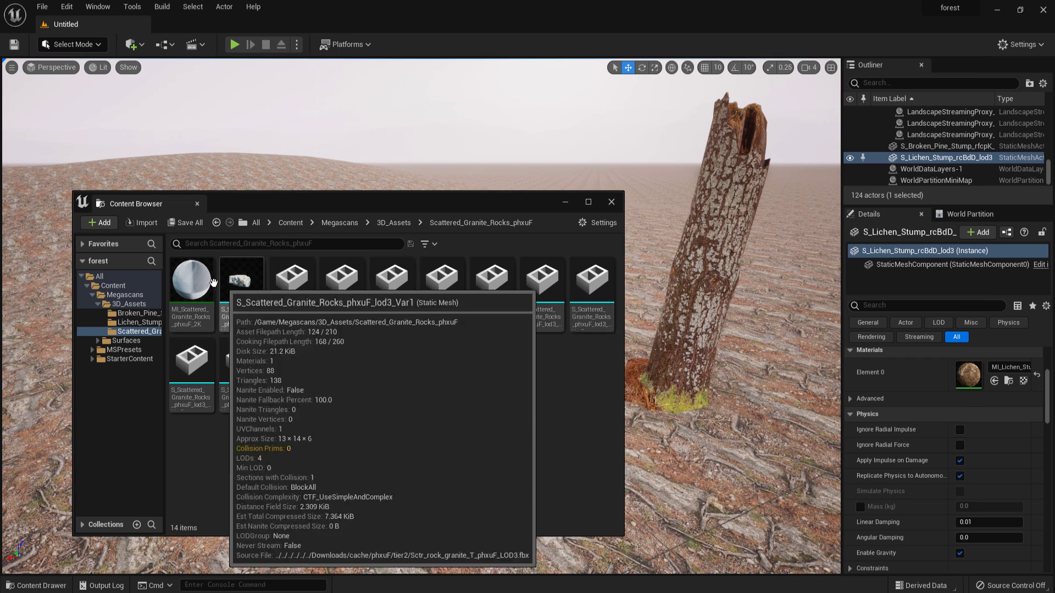
{"action": "left_click_drag", "start_coordinate": [301, 345], "coordinate": [624, 424]}
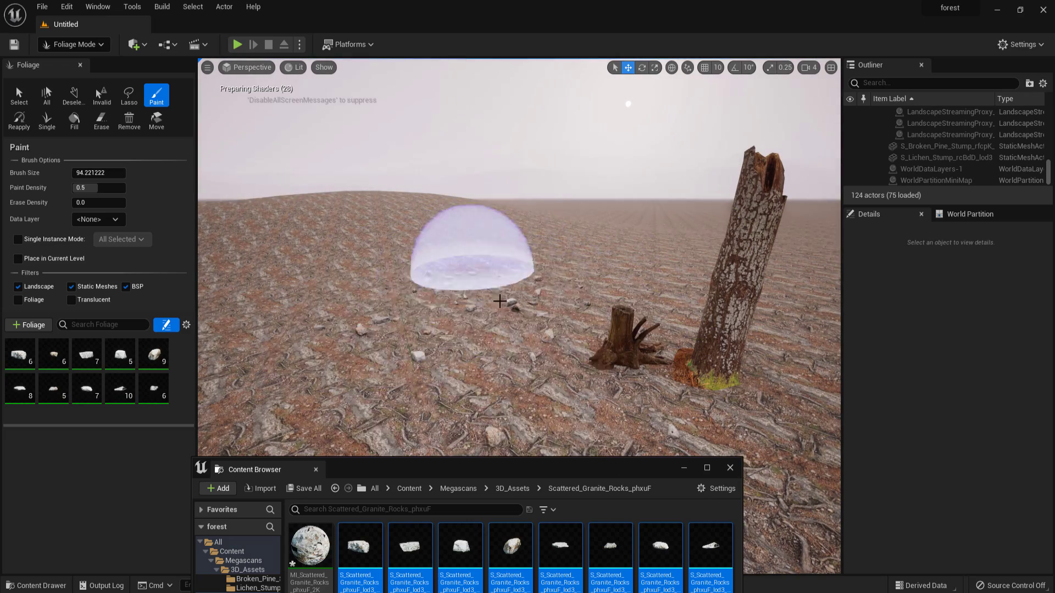
{"action": "mouse_move", "coordinate": [500, 301]}
{"action": "left_mouse_down"}
{"action": "mouse_move", "coordinate": [549, 290]}
{"action": "mouse_move", "coordinate": [522, 304]}
{"action": "mouse_move", "coordinate": [596, 379]}
{"action": "left_mouse_up"}
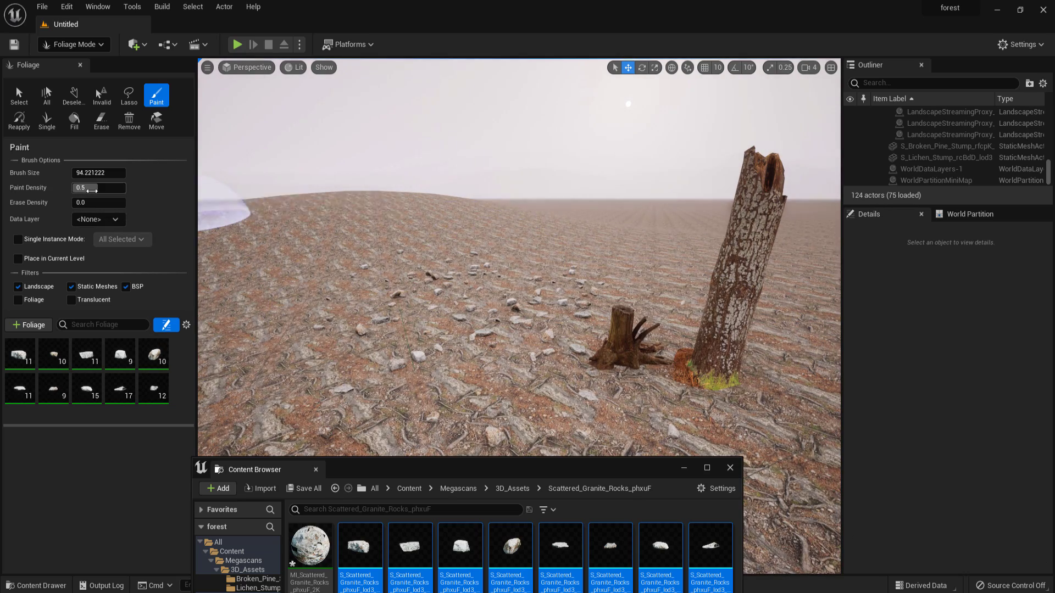
{"action": "left_click_drag", "start_coordinate": [94, 189], "coordinate": [132, 189]}
{"action": "left_click", "coordinate": [355, 376]}
{"action": "mouse_move", "coordinate": [590, 286]}
{"action": "left_mouse_down"}
{"action": "mouse_move", "coordinate": [647, 285]}
{"action": "mouse_move", "coordinate": [667, 379]}
{"action": "mouse_move", "coordinate": [538, 390]}
{"action": "left_mouse_up"}
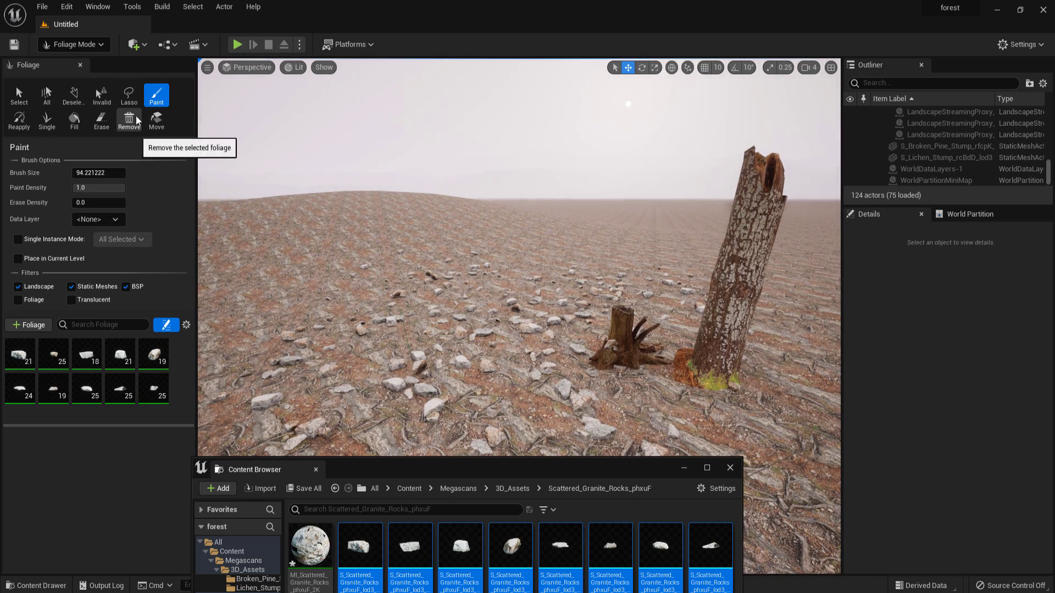
- Erase granite rocks from the ground in front of the lichen stump, reducing the foliage brush to about 62.5
{"action": "left_click", "coordinate": [101, 119]}
{"action": "key", "text": "bracketleft"}
{"action": "key", "text": "bracketleft"}
{"action": "key", "text": "bracketleft"}
{"action": "key", "text": "bracketleft"}
{"action": "key", "text": "bracketleft"}
{"action": "key", "text": "bracketleft"}
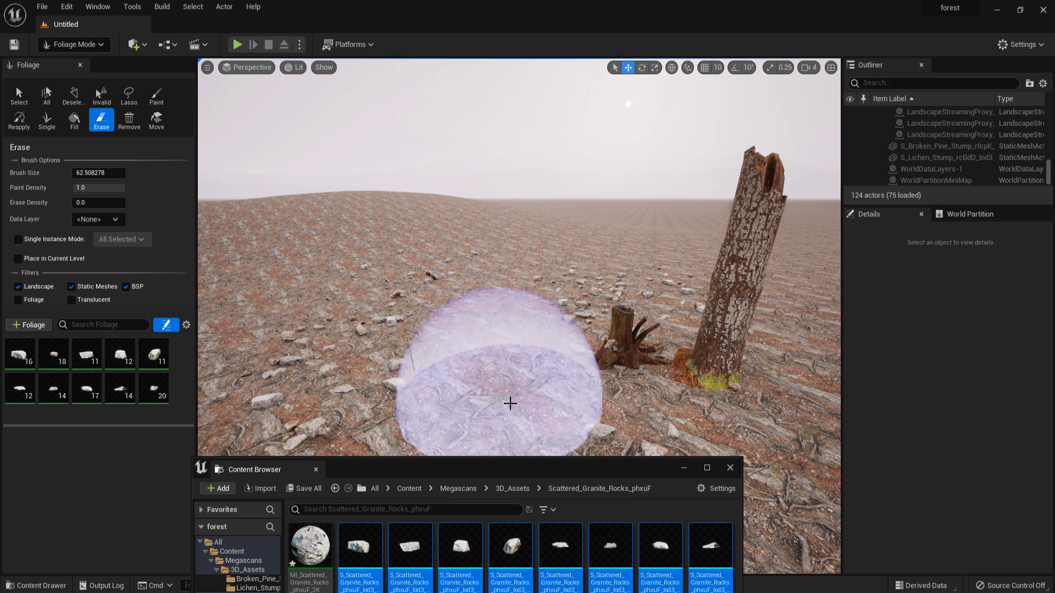
- Undo the last foliage stroke, shrink the brush to about 46 and paint larger granite rocks in clusters around the two stumps
{"action": "left_click", "coordinate": [393, 273]}
{"action": "key", "text": "ctrl+z"}
{"action": "key", "text": "bracketleft"}
{"action": "key", "text": "bracketleft"}
{"action": "key", "text": "bracketleft"}
{"action": "key", "text": "bracketleft"}
{"action": "mouse_move", "coordinate": [505, 308]}
{"action": "left_mouse_down"}
{"action": "mouse_move", "coordinate": [513, 400]}
{"action": "mouse_move", "coordinate": [583, 406]}
{"action": "left_mouse_up"}
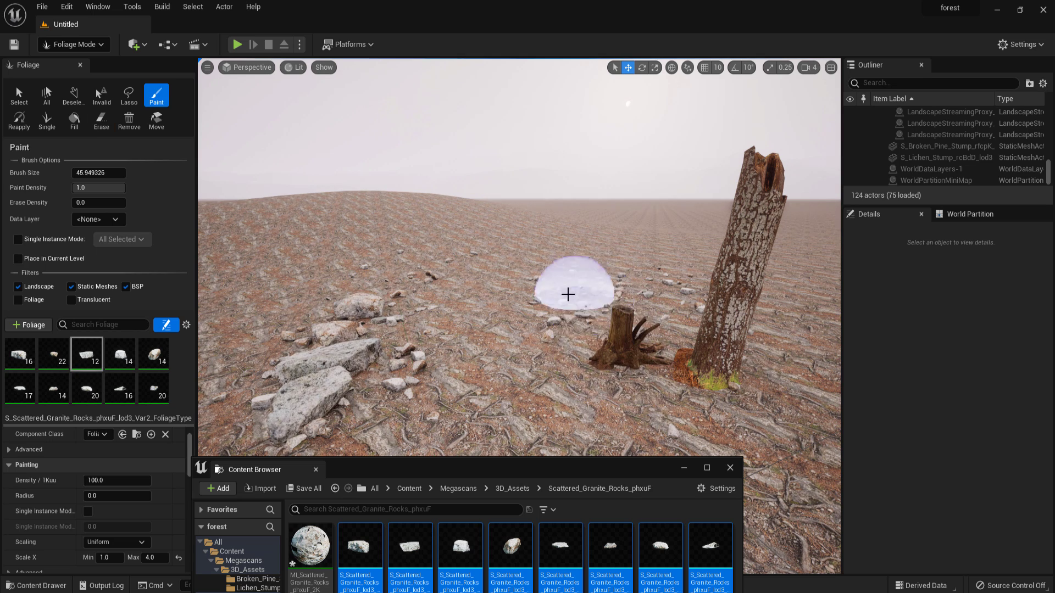
{"action": "mouse_move", "coordinate": [568, 294]}
{"action": "left_mouse_down"}
{"action": "mouse_move", "coordinate": [568, 336]}
{"action": "mouse_move", "coordinate": [545, 286]}
{"action": "left_mouse_up"}
{"action": "left_click_drag", "start_coordinate": [719, 403], "coordinate": [766, 401]}
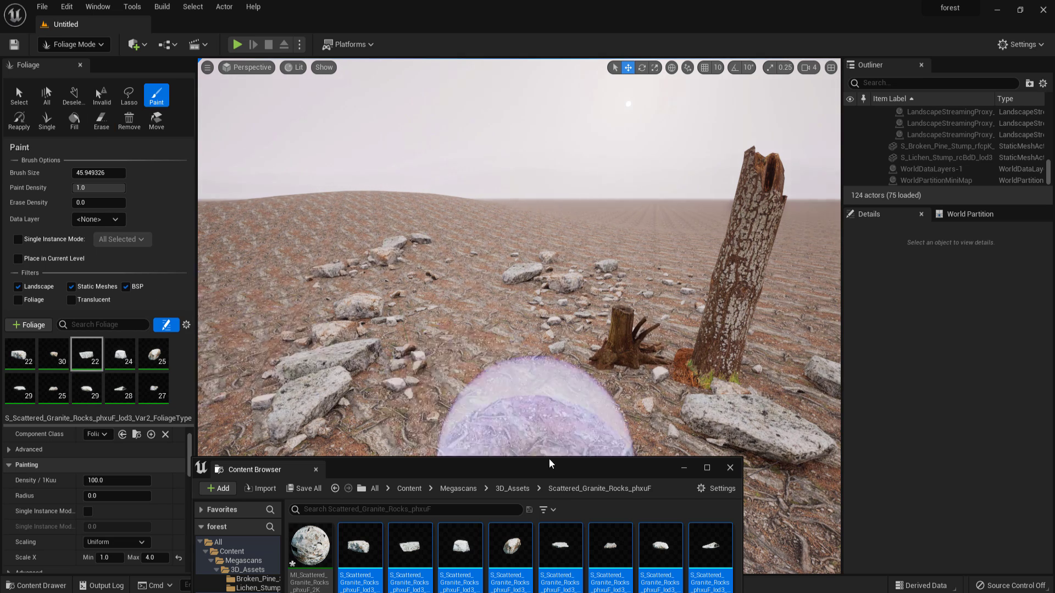
- Look through the CameraActor and erase the large granite rocks blocking its view in the foreground
{"action": "left_click", "coordinate": [247, 67]}
{"action": "left_click", "coordinate": [255, 198]}
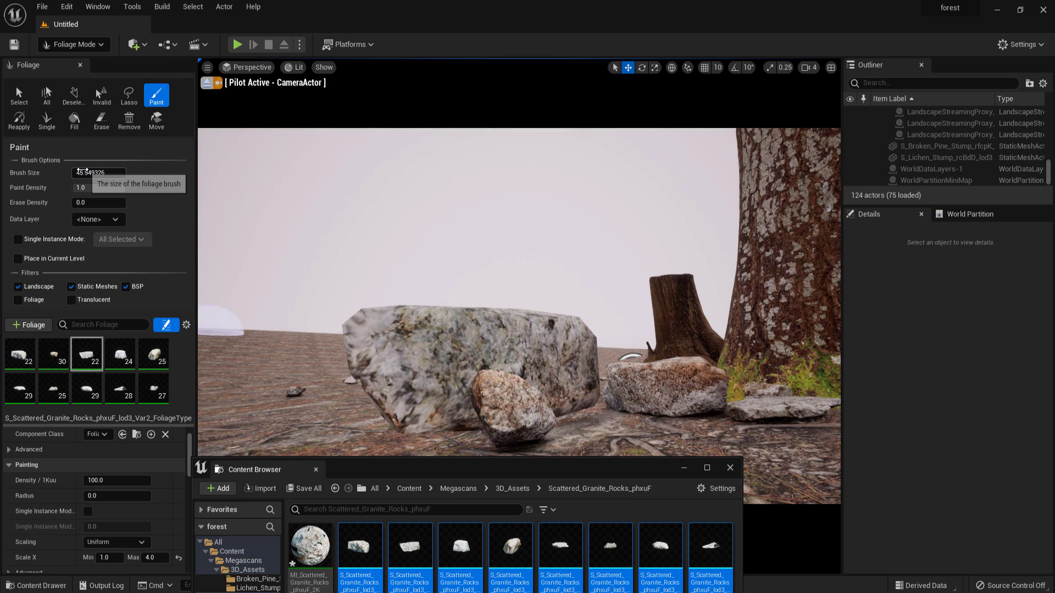
{"action": "left_click", "coordinate": [102, 120]}
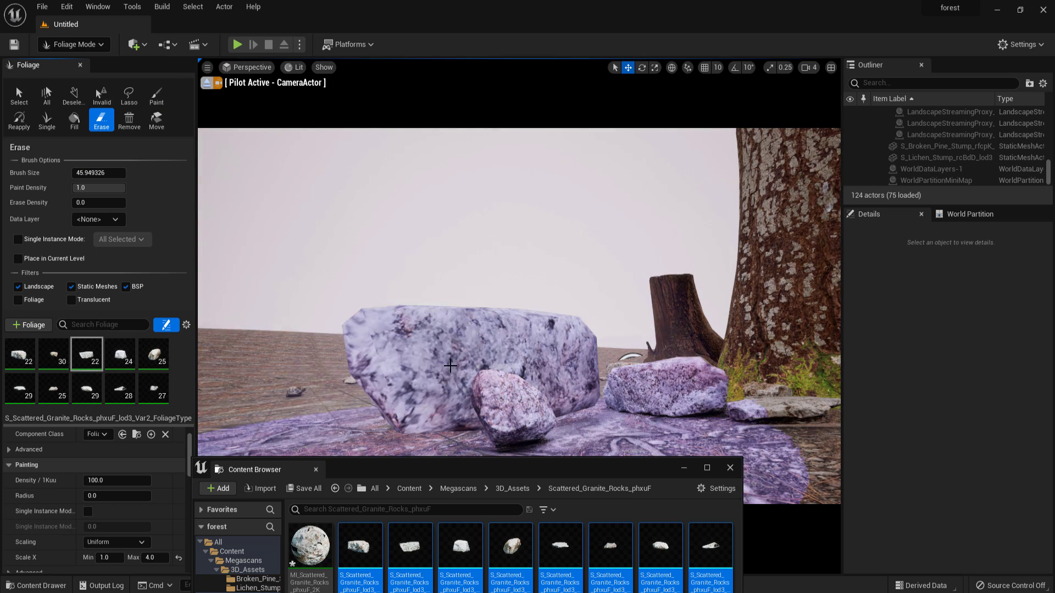
{"action": "left_click", "coordinate": [419, 334]}
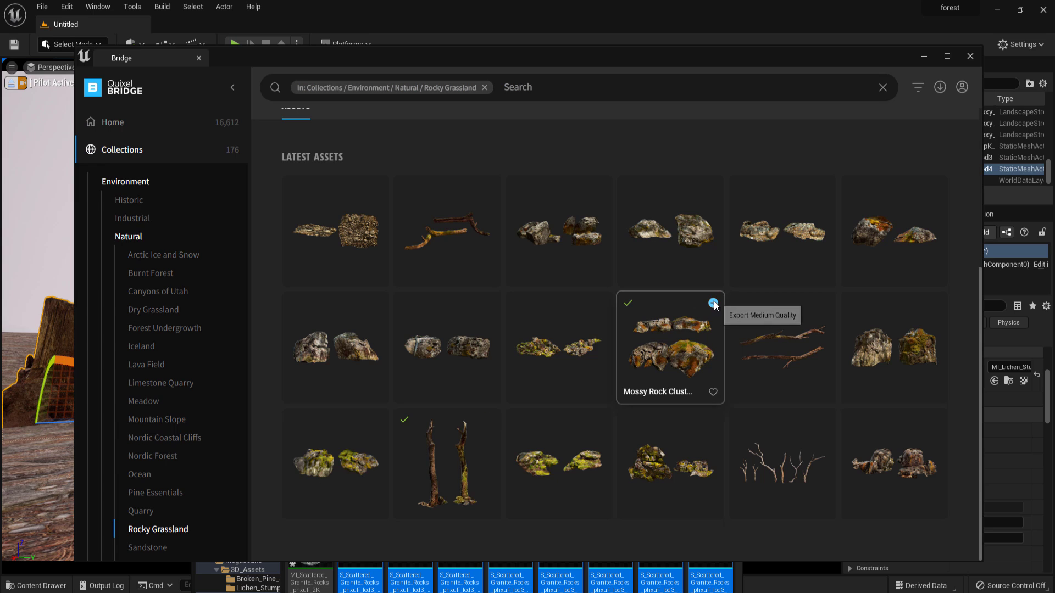
- Add the Mossy Rock Cluster from the Rocky Grassland collection to the project and open its folder in 3D_Assets
{"action": "left_click", "coordinate": [713, 304]}
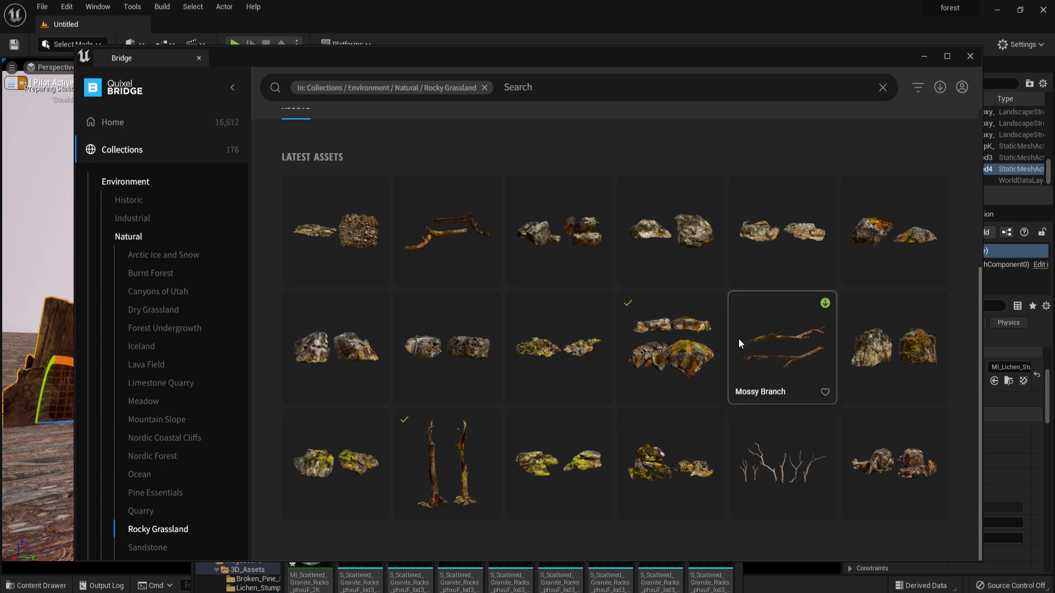
{"action": "left_click", "coordinate": [923, 57]}
{"action": "left_click_drag", "start_coordinate": [477, 458], "coordinate": [478, 284]}
{"action": "left_click", "coordinate": [516, 318]}
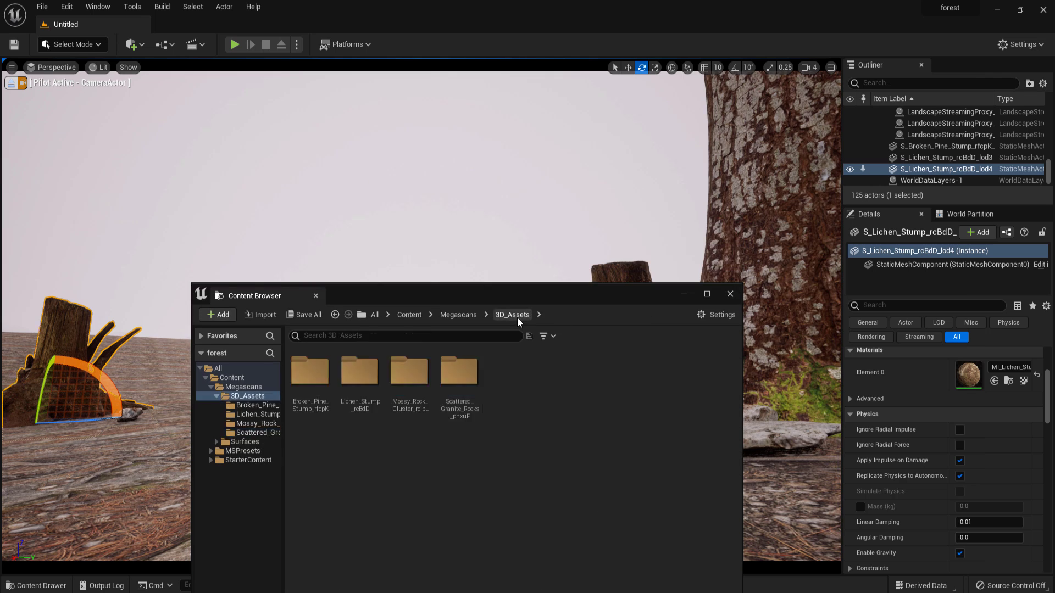
{"action": "double_click", "coordinate": [412, 377]}
{"action": "left_click_drag", "start_coordinate": [429, 295], "coordinate": [427, 480]}
- Place the mossy rock cluster mesh on the ground beside the roots of the lichen stump, then deselect it
{"action": "left_click_drag", "start_coordinate": [357, 565], "coordinate": [220, 398]}
{"action": "key", "text": "w"}
{"action": "key", "text": "Escape"}
{"action": "left_click", "coordinate": [220, 398]}
{"action": "left_click", "coordinate": [72, 357]}
{"action": "left_click", "coordinate": [181, 295]}
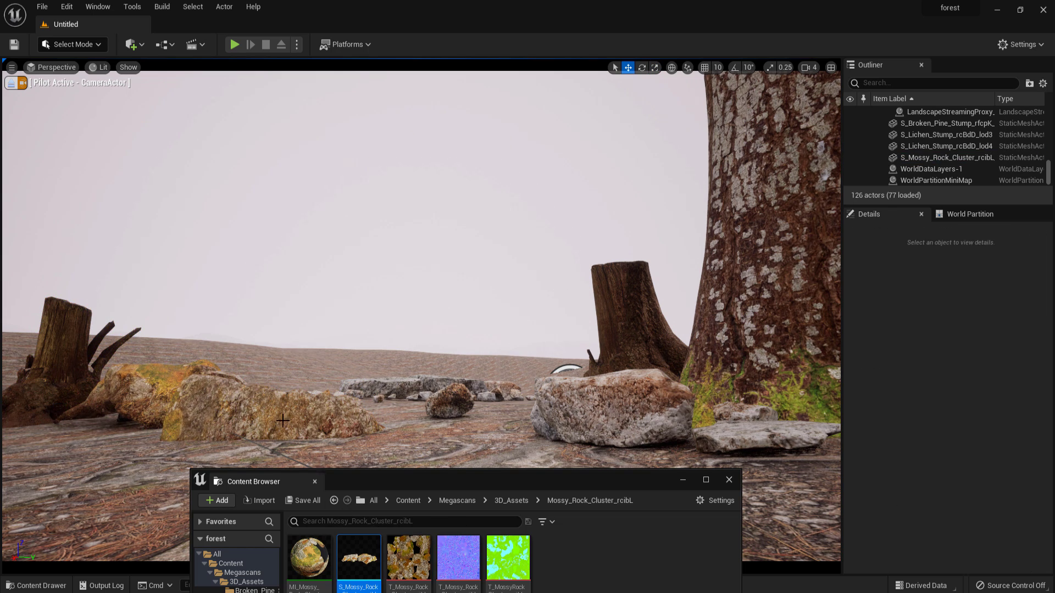
- Duplicate the mossy rock cluster beside the original and switch to scaling and rotating the copy
{"action": "left_click", "coordinate": [233, 408]}
{"action": "left_click_drag", "start_coordinate": [245, 432], "coordinate": [332, 408], "text": "alt"}
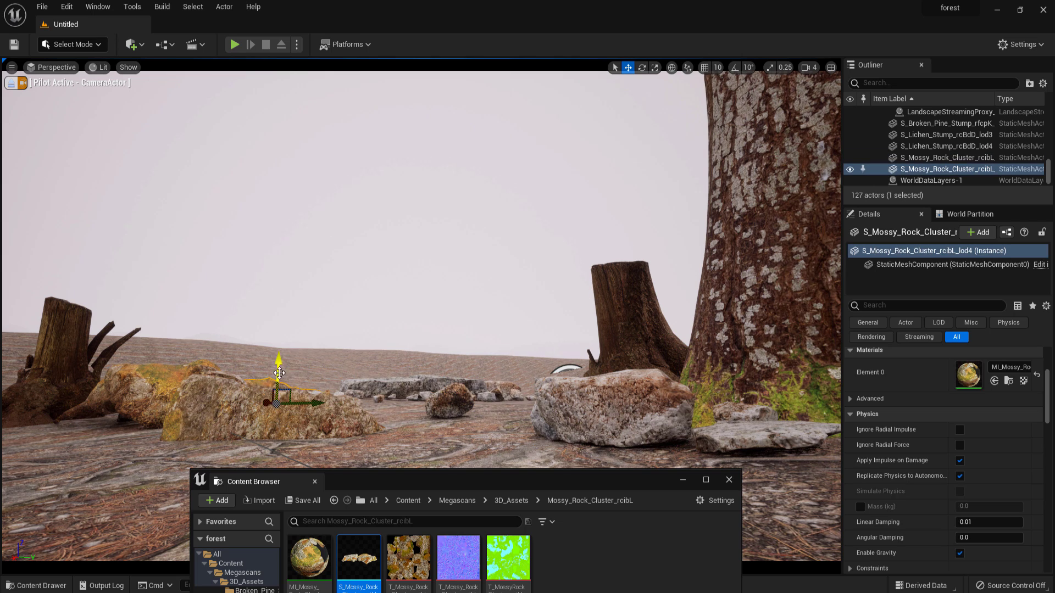
{"action": "key", "text": "r"}
{"action": "key", "text": "e"}
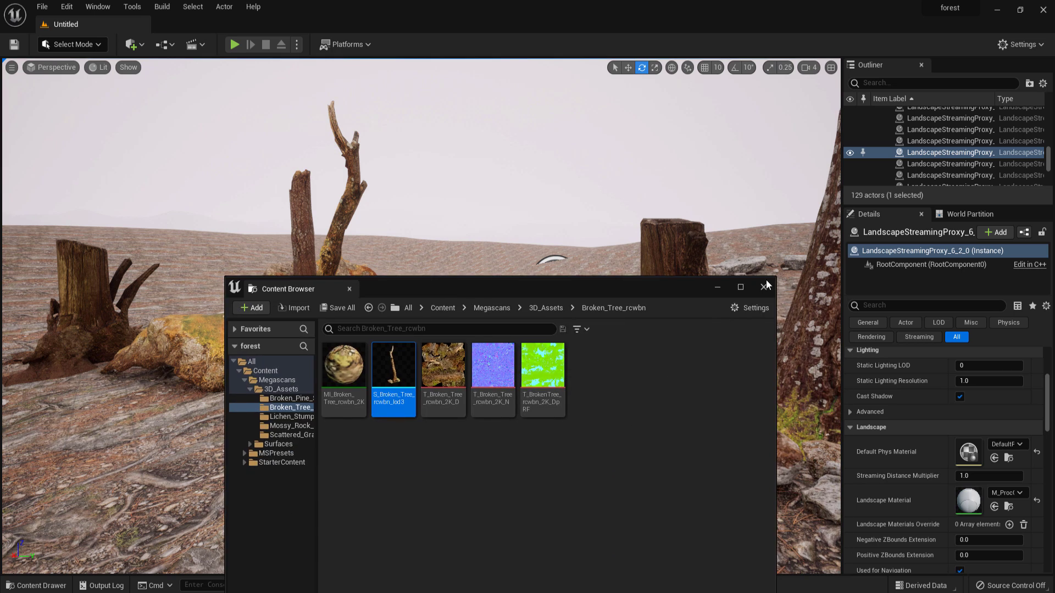
- Close the Content Browser and look through the Arctic Ice and Snow, Sandstone and Tundra collections in Bridge
{"action": "left_click", "coordinate": [765, 284]}
{"action": "left_click", "coordinate": [668, 556]}
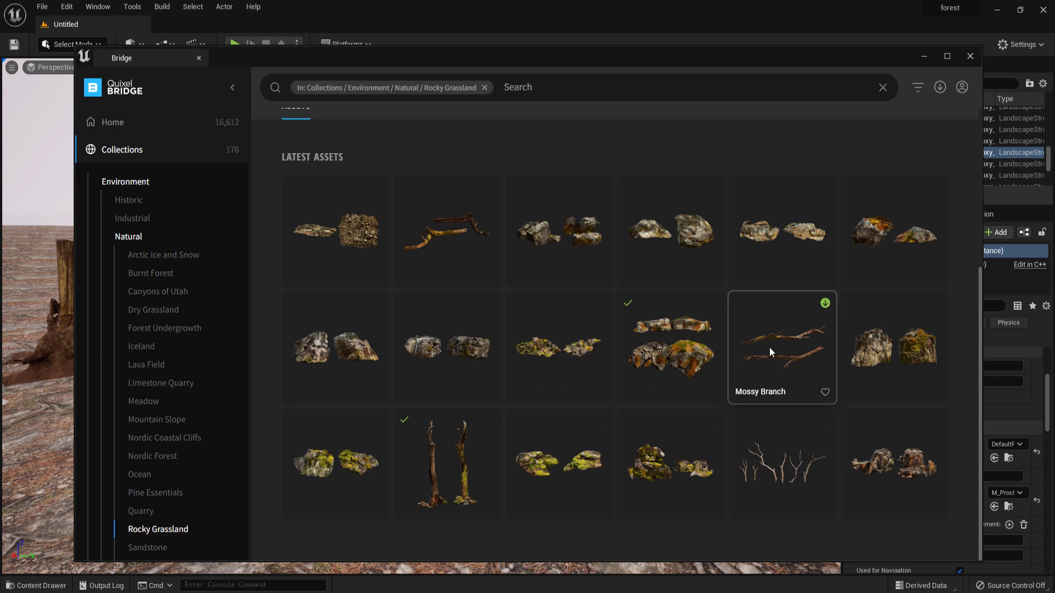
{"action": "left_click", "coordinate": [161, 255]}
{"action": "scroll", "coordinate": [160, 257], "scroll_direction": "down", "scroll_amount": 2}
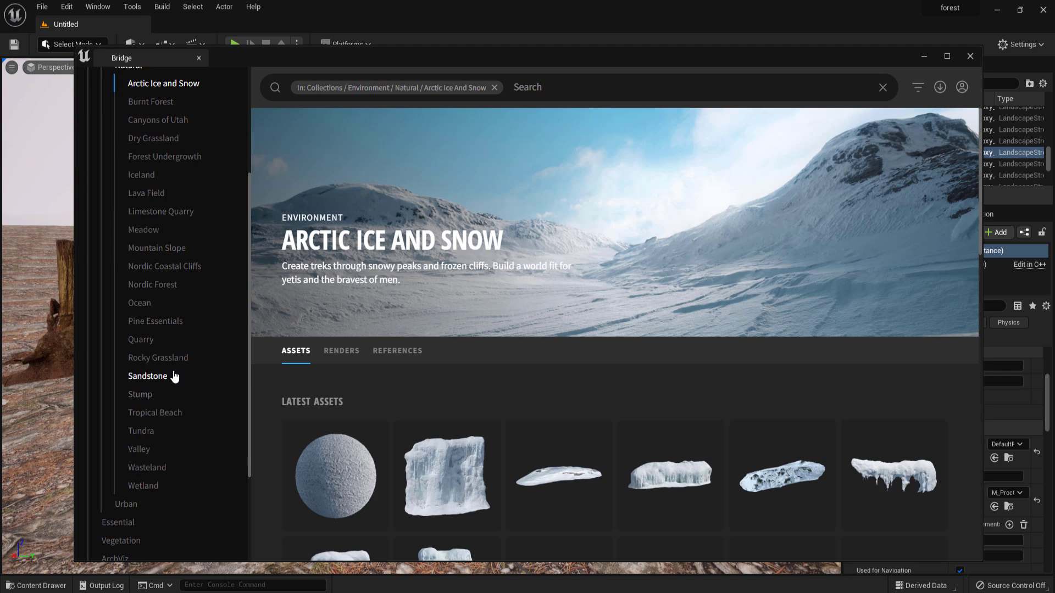
{"action": "scroll", "coordinate": [159, 257], "scroll_direction": "down", "scroll_amount": 2}
{"action": "left_click", "coordinate": [147, 376]}
{"action": "left_click", "coordinate": [142, 430]}
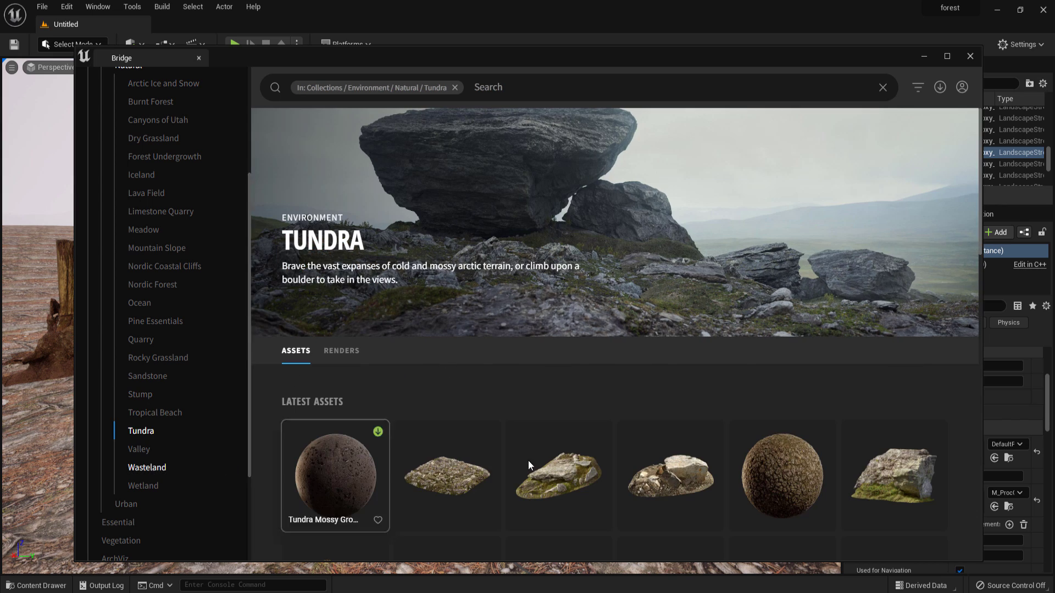
{"action": "scroll", "coordinate": [539, 458], "scroll_direction": "down", "scroll_amount": 4}
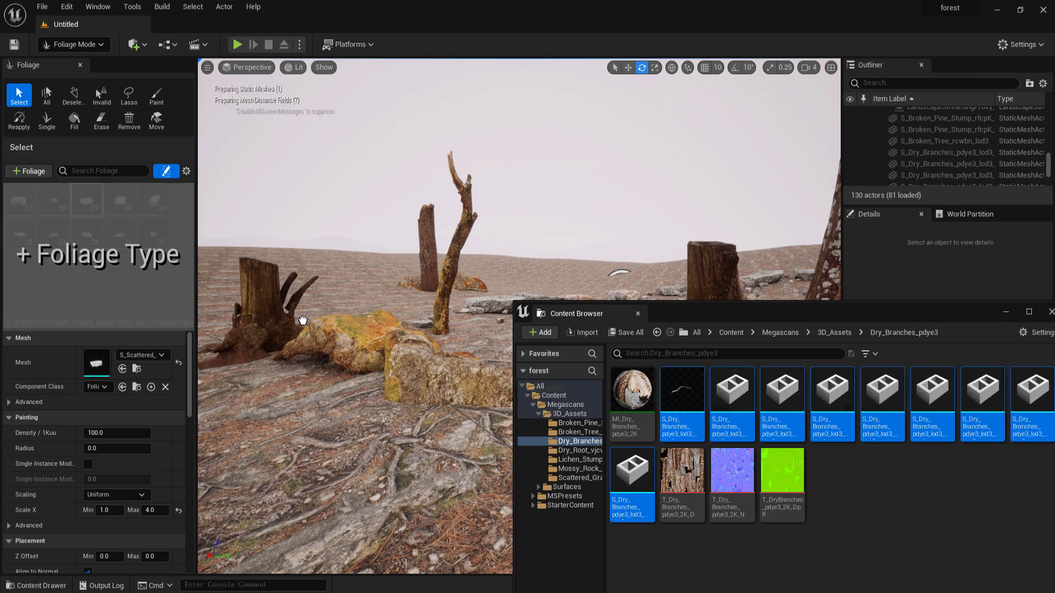
- Add the nine Dry Branches meshes as foliage types
{"action": "left_click_drag", "start_coordinate": [296, 320], "coordinate": [119, 287]}
{"action": "left_click", "coordinate": [568, 424]}
{"action": "left_click", "coordinate": [568, 424]}
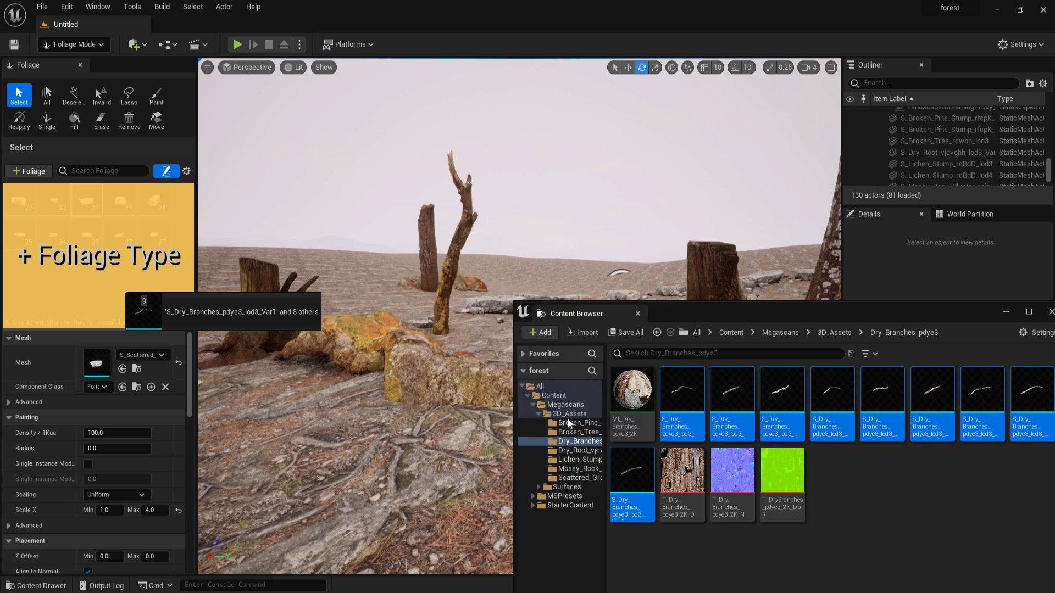
{"action": "left_click", "coordinate": [569, 424]}
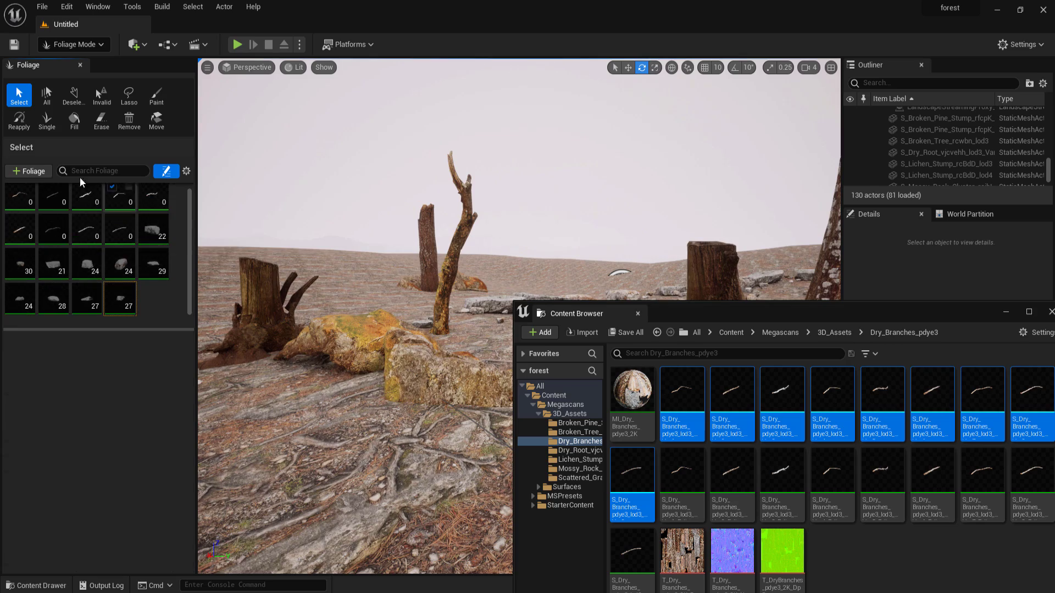
- Paint dry branches over the ground and mossy rocks in the foreground, moving the Content Browser aside to clear the view
{"action": "left_click", "coordinate": [157, 95]}
{"action": "left_click", "coordinate": [379, 445]}
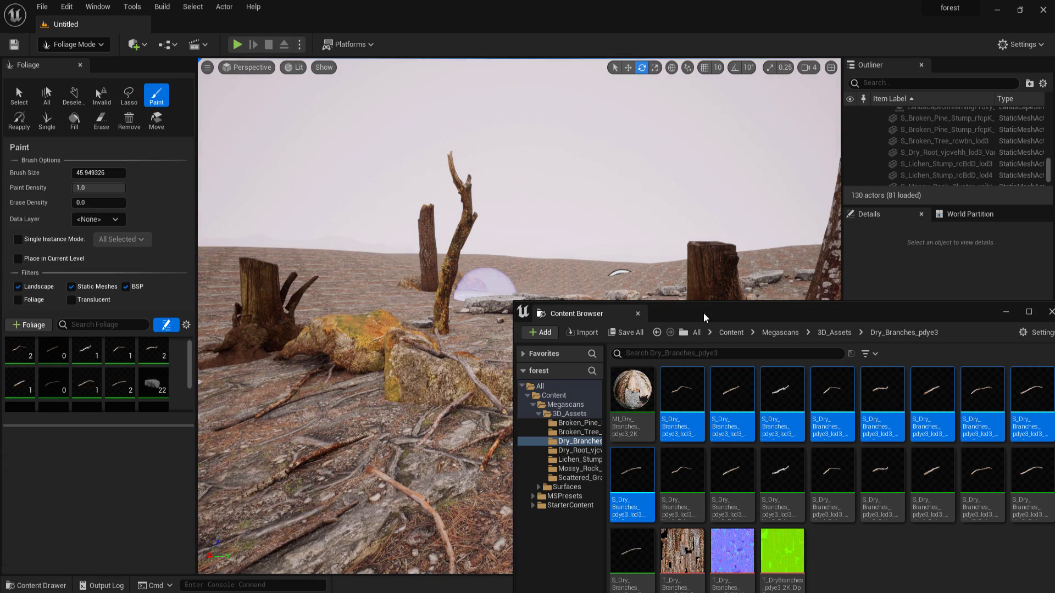
{"action": "mouse_move", "coordinate": [704, 317]}
{"action": "left_mouse_down"}
{"action": "mouse_move", "coordinate": [894, 376]}
{"action": "mouse_move", "coordinate": [853, 341]}
{"action": "left_mouse_up"}
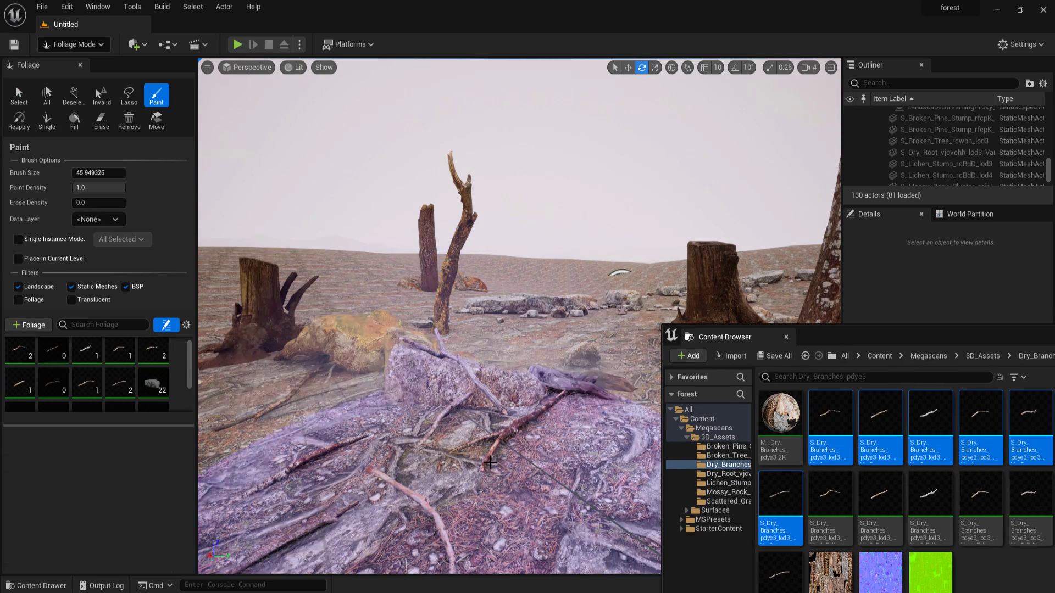
{"action": "left_click", "coordinate": [29, 352]}
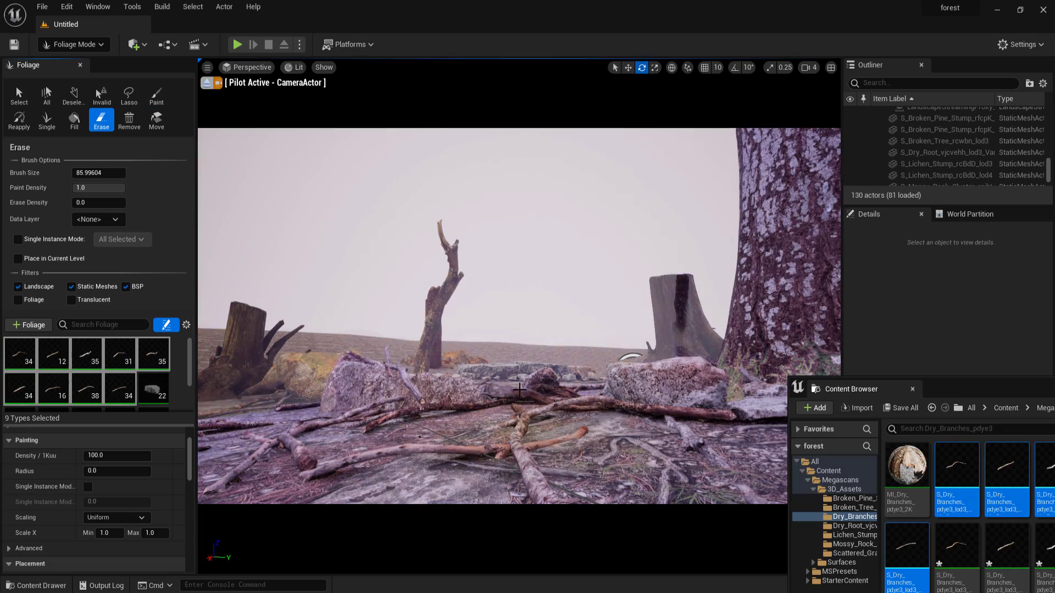
- Try to erase the dry branches in front of the camera with a foliage brush of about 74, then undo it
{"action": "key", "text": "bracketleft"}
{"action": "key", "text": "bracketleft"}
{"action": "key", "text": "bracketleft"}
{"action": "left_click_drag", "start_coordinate": [508, 441], "coordinate": [528, 344]}
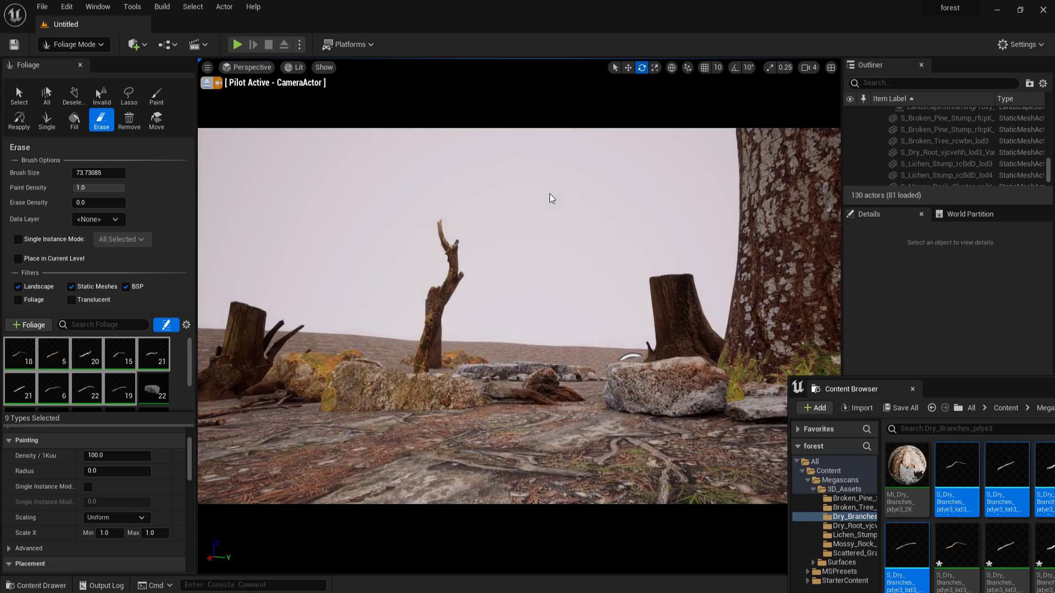
{"action": "key", "text": "ctrl+z"}
- Reposition the piloted CameraActor higher to frame the rocks, branches and stumps, undoing the stray foliage edit
{"action": "mouse_move", "coordinate": [562, 269]}
{"action": "middle_mouse_down"}
{"action": "mouse_move", "coordinate": [565, 219]}
{"action": "mouse_move", "coordinate": [564, 263]}
{"action": "middle_mouse_up"}
{"action": "right_click_drag", "start_coordinate": [579, 390], "coordinate": [580, 401]}
{"action": "left_click", "coordinate": [583, 371]}
{"action": "key", "text": "ctrl+z"}
{"action": "key", "text": "Escape"}
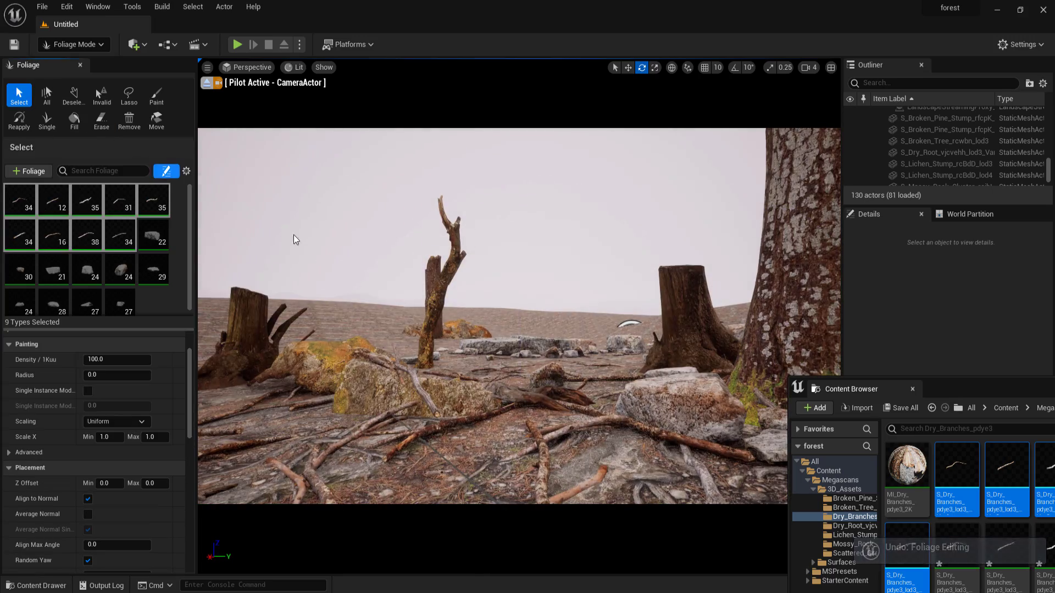
{"action": "key", "text": "w"}
{"action": "right_click_drag", "start_coordinate": [378, 273], "coordinate": [385, 267]}
{"action": "key", "text": "s"}
{"action": "key", "text": "w"}
{"action": "right_click_drag", "start_coordinate": [392, 220], "coordinate": [396, 220]}
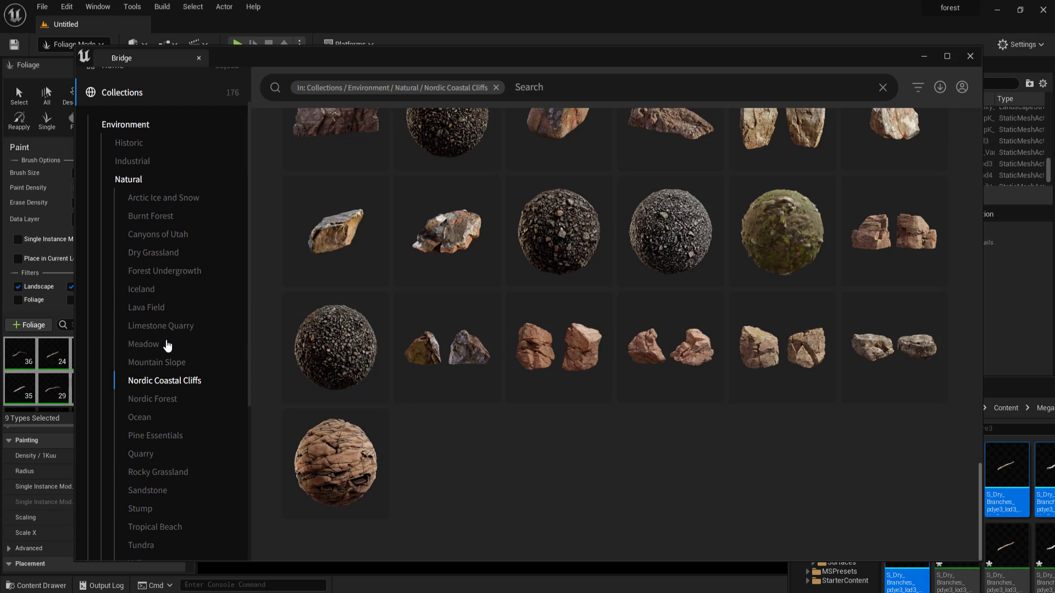
- Look through the Meadow and Pine Essentials collections in Bridge for ground plants
{"action": "left_click", "coordinate": [159, 345]}
{"action": "scroll", "coordinate": [586, 379], "scroll_direction": "down", "scroll_amount": 5}
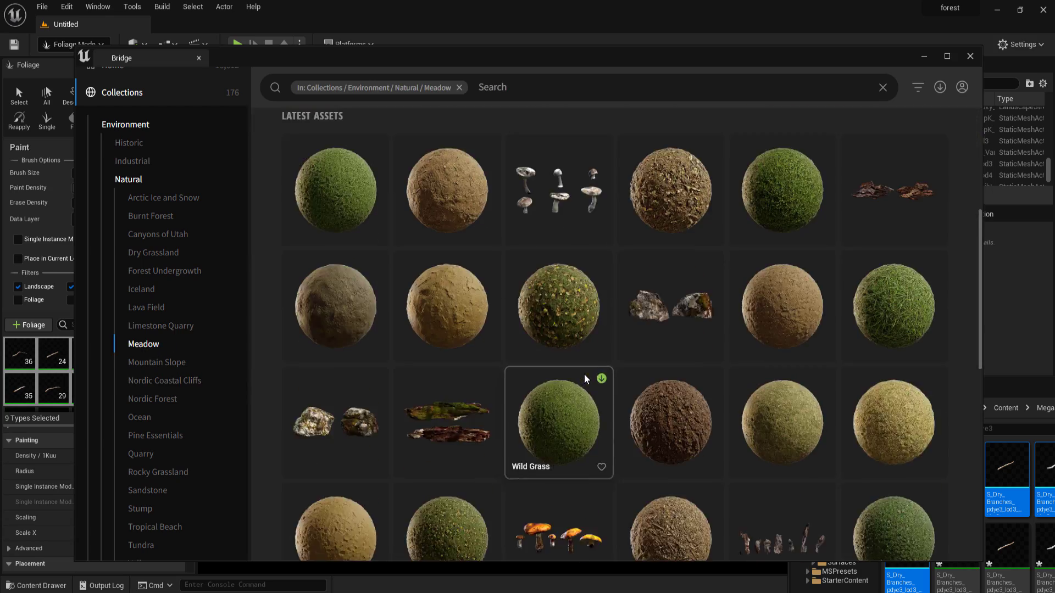
{"action": "scroll", "coordinate": [566, 373], "scroll_direction": "down", "scroll_amount": 5}
{"action": "scroll", "coordinate": [546, 365], "scroll_direction": "up", "scroll_amount": 10}
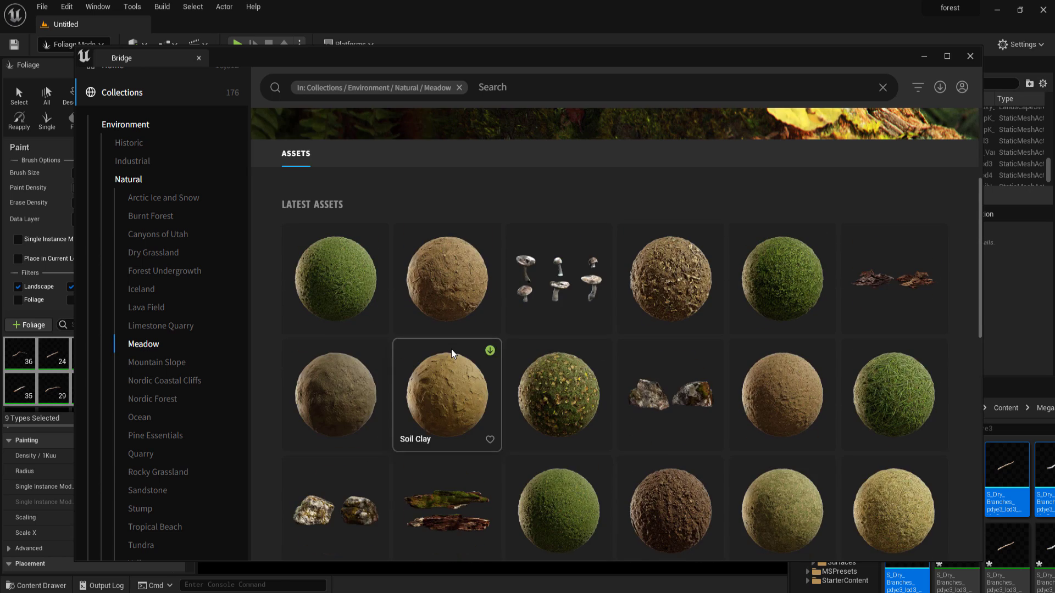
{"action": "left_click", "coordinate": [202, 437]}
{"action": "scroll", "coordinate": [680, 396], "scroll_direction": "down", "scroll_amount": 3}
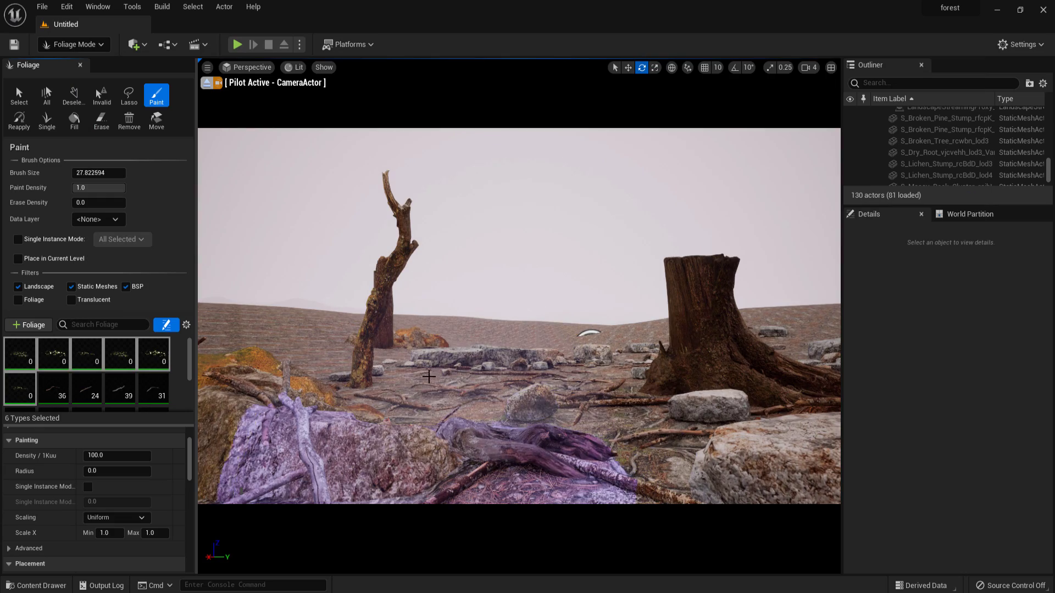
- Try to paint the six clover foliage types in front of the camera with a brush of about 21.5, then undo it
{"action": "left_click_drag", "start_coordinate": [439, 398], "coordinate": [592, 343]}
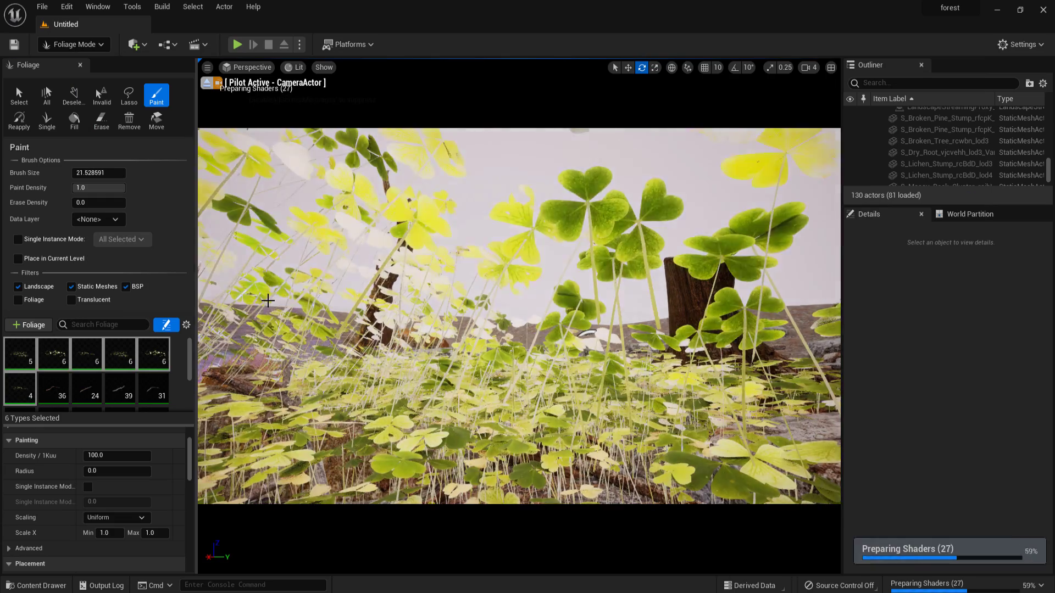
{"action": "key", "text": "q"}
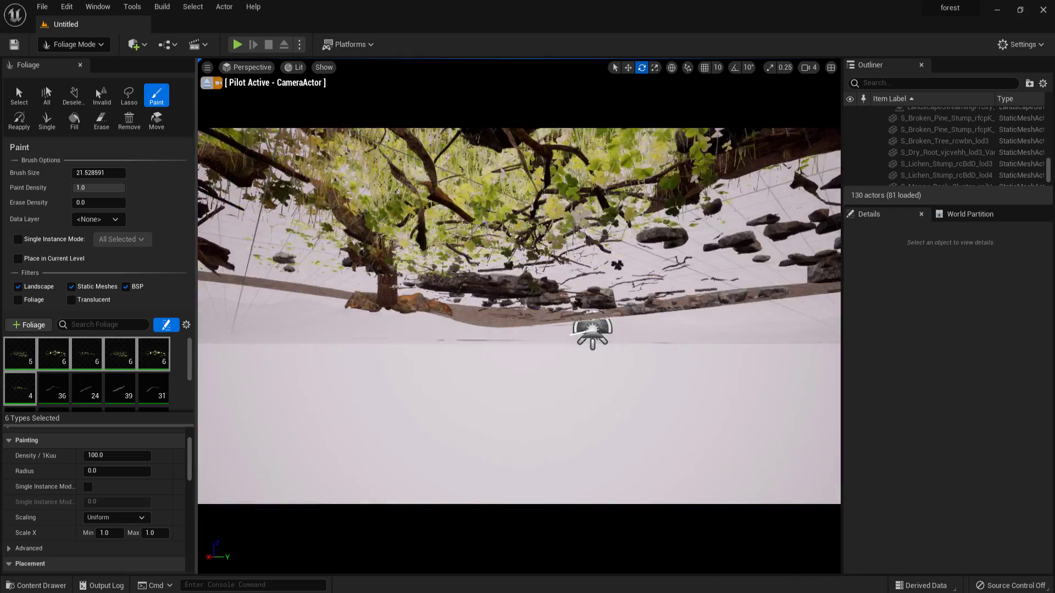
{"action": "key", "text": "e"}
{"action": "key", "text": "q"}
{"action": "key", "text": "ctrl+z"}
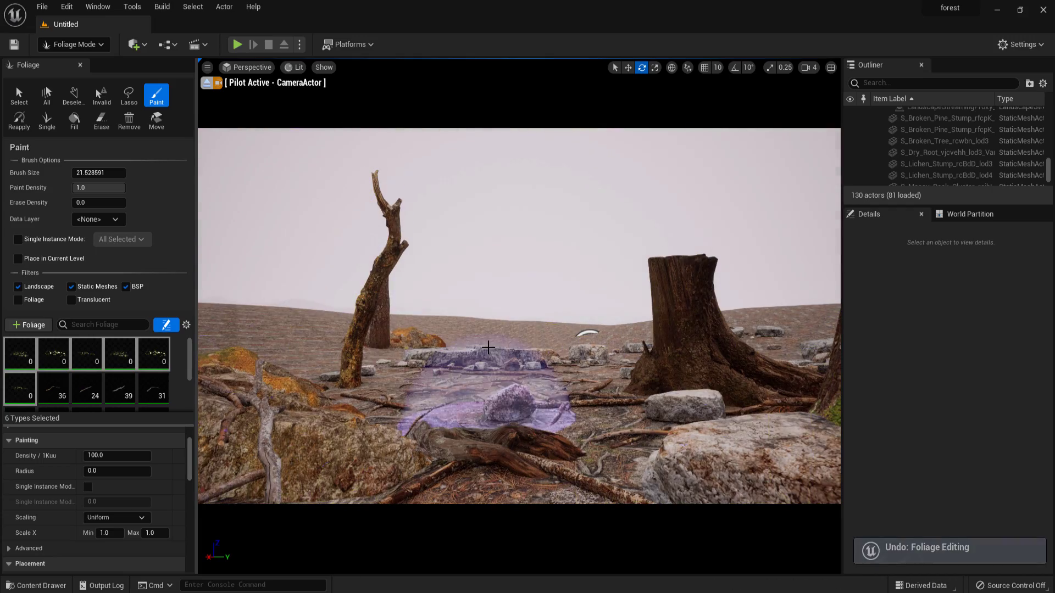
- Leave the CameraActor for the Perspective view and change the viewport type to Cinematic Viewport
{"action": "left_click", "coordinate": [252, 68]}
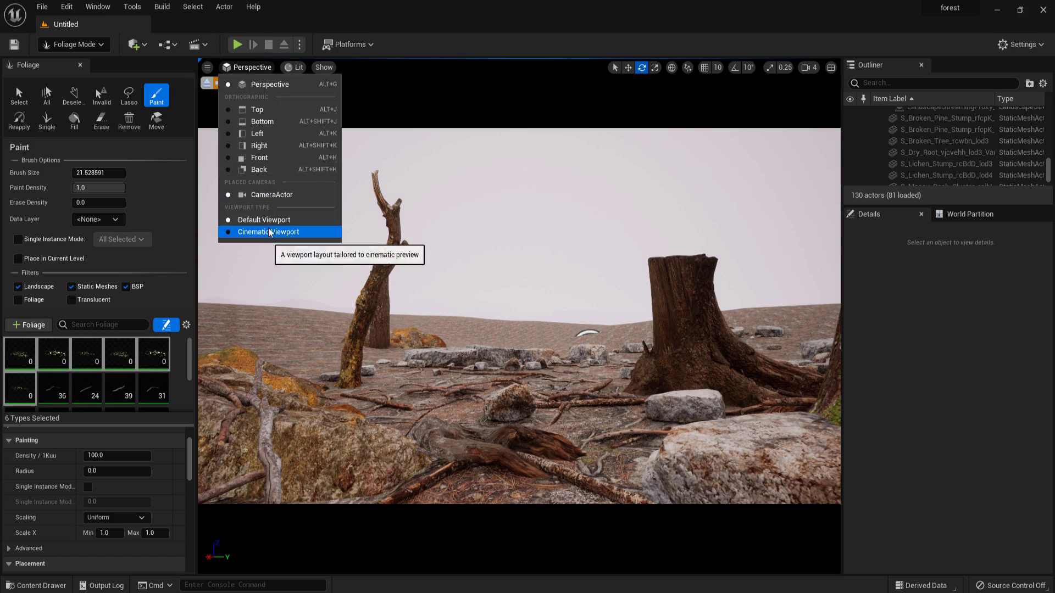
{"action": "left_click", "coordinate": [263, 84]}
{"action": "left_click", "coordinate": [256, 69]}
{"action": "left_click", "coordinate": [265, 232]}
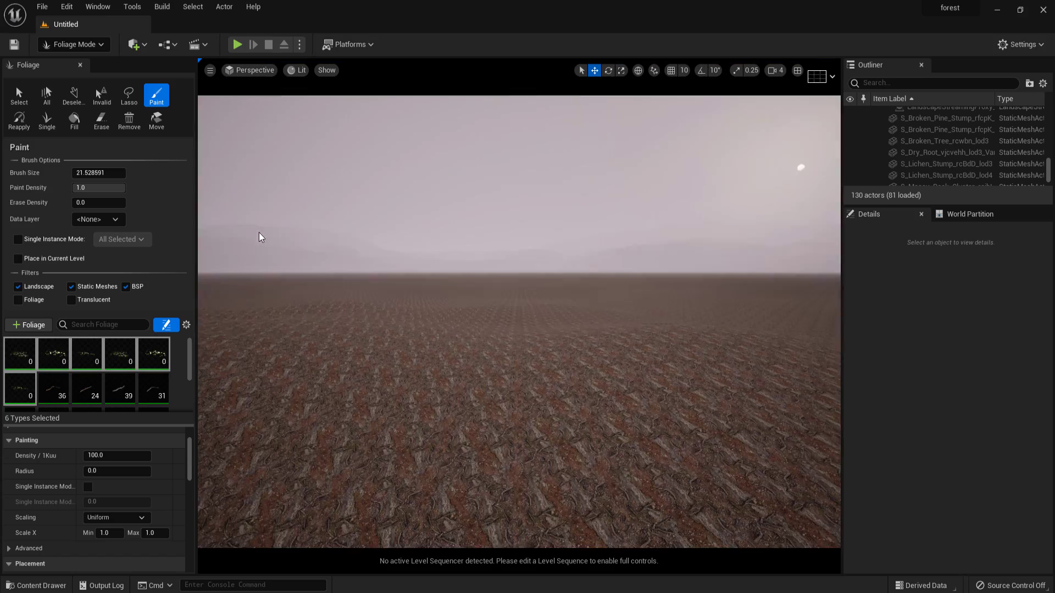
- Paint the six clover foliage types on the ground around the broken stumps and nearby rocks
{"action": "mouse_move", "coordinate": [487, 240]}
{"action": "right_mouse_down"}
{"action": "mouse_move", "coordinate": [488, 286]}
{"action": "mouse_move", "coordinate": [488, 240]}
{"action": "right_mouse_up"}
{"action": "key", "text": "w"}
{"action": "key", "text": "s"}
{"action": "right_click_drag", "start_coordinate": [529, 344], "coordinate": [529, 344]}
{"action": "left_click", "coordinate": [15, 86]}
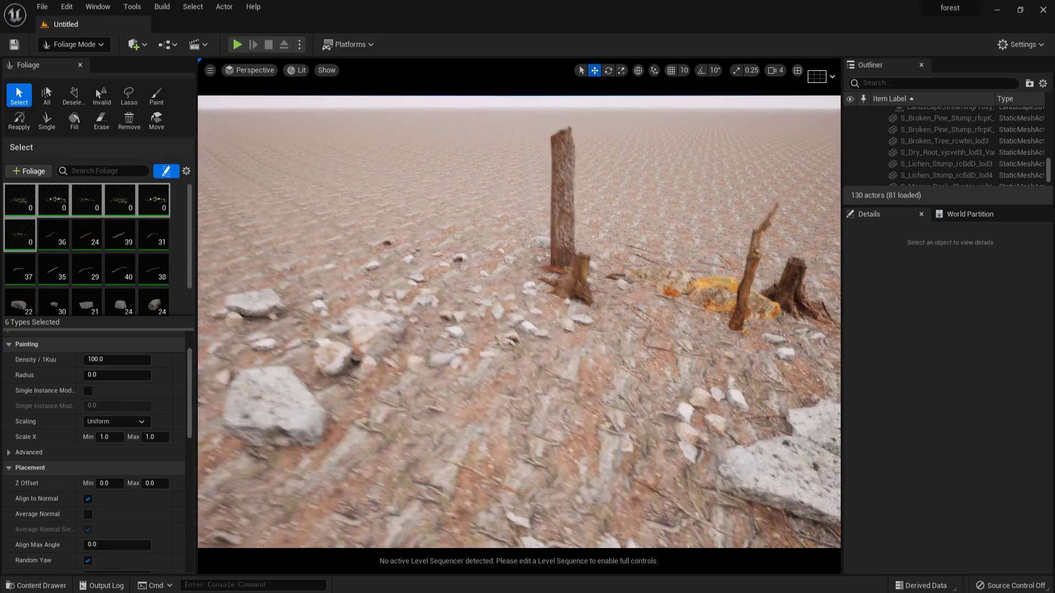
{"action": "left_click", "coordinate": [156, 95]}
{"action": "mouse_move", "coordinate": [464, 313]}
{"action": "left_mouse_down"}
{"action": "mouse_move", "coordinate": [641, 306]}
{"action": "mouse_move", "coordinate": [508, 295]}
{"action": "mouse_move", "coordinate": [514, 222]}
{"action": "mouse_move", "coordinate": [410, 385]}
{"action": "mouse_move", "coordinate": [772, 365]}
{"action": "mouse_move", "coordinate": [653, 510]}
{"action": "left_mouse_up"}
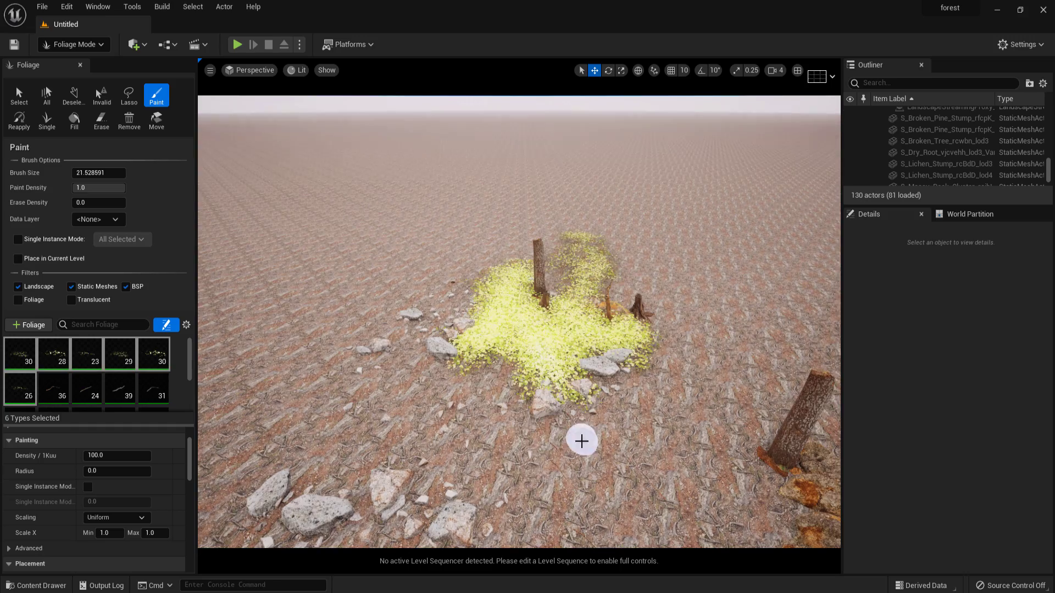
- Extend the clover over the foreground rocks and the ground beside them, setting the foliage density to 50
{"action": "mouse_move", "coordinate": [581, 437]}
{"action": "left_mouse_down"}
{"action": "mouse_move", "coordinate": [502, 440]}
{"action": "mouse_move", "coordinate": [456, 461]}
{"action": "left_mouse_up"}
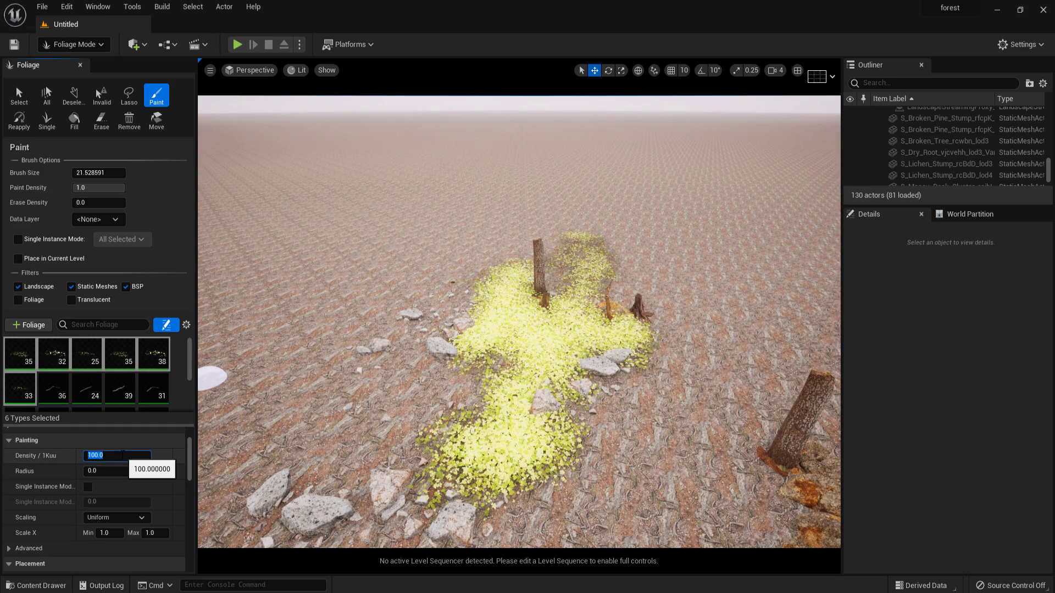
{"action": "key", "text": "Return"}
{"action": "mouse_move", "coordinate": [379, 456]}
{"action": "left_mouse_down"}
{"action": "mouse_move", "coordinate": [377, 467]}
{"action": "mouse_move", "coordinate": [421, 353]}
{"action": "mouse_move", "coordinate": [332, 367]}
{"action": "mouse_move", "coordinate": [263, 362]}
{"action": "mouse_move", "coordinate": [411, 294]}
{"action": "left_mouse_up"}
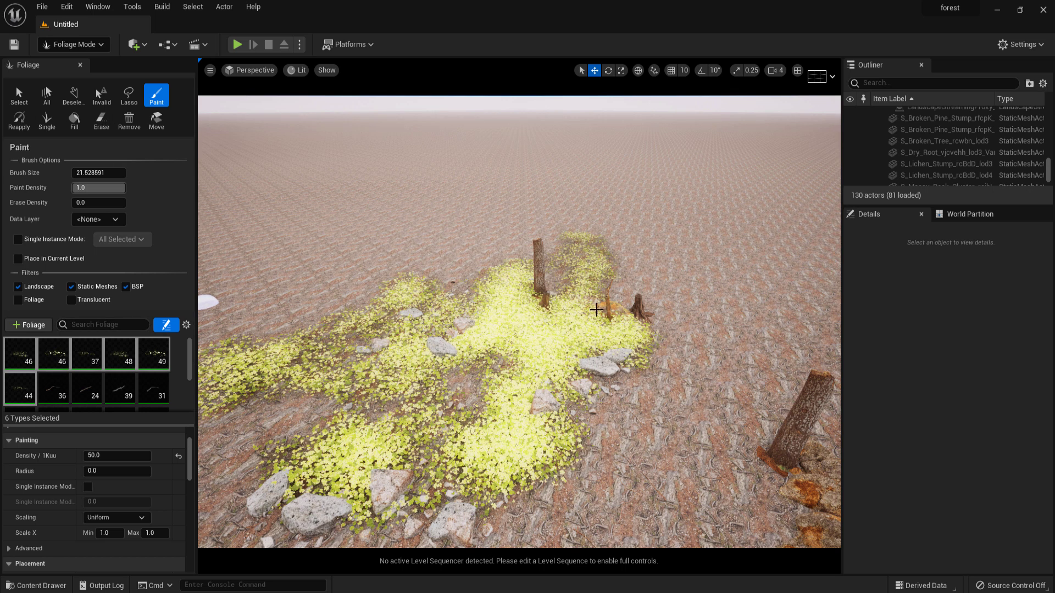
- Erase a strip of clover beside the tall stump and set the erase density to 0.5
{"action": "left_click_drag", "start_coordinate": [596, 298], "coordinate": [564, 325], "text": "shift"}
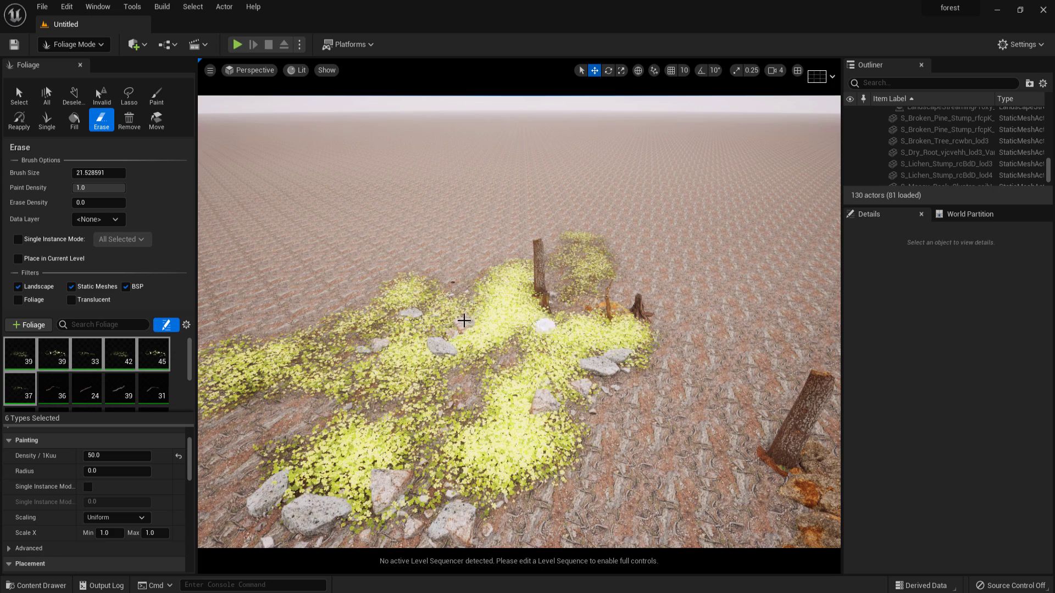
{"action": "left_click", "coordinate": [105, 203]}
{"action": "type", "text": "0.5"}
{"action": "key", "text": "Return"}
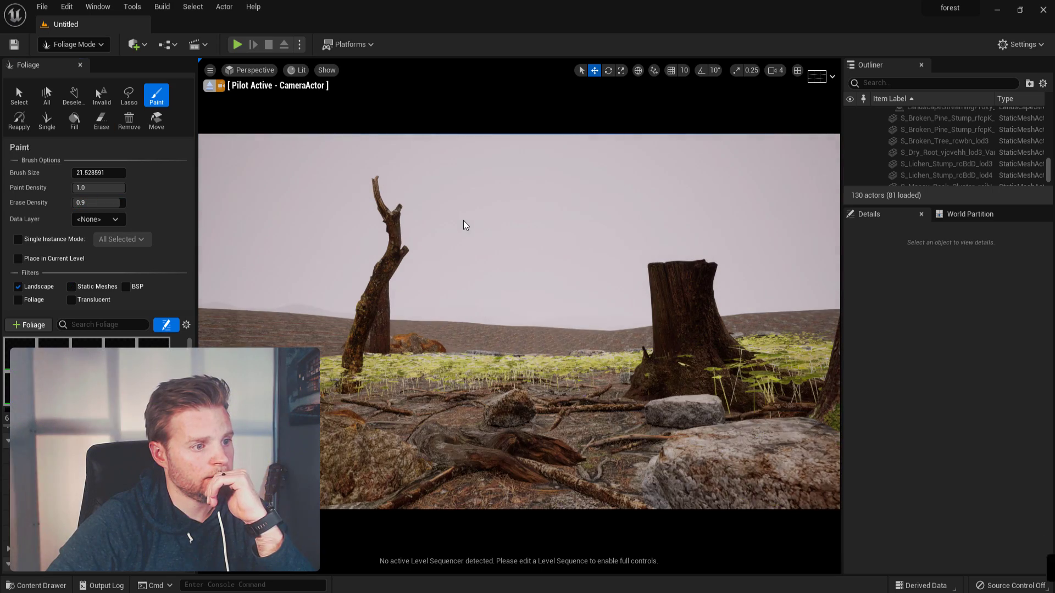
- Undo the last foliage edit, paint clover across the foreground of the CameraActor view and thin it with the Erase brush
{"action": "key", "text": "ctrl+z"}
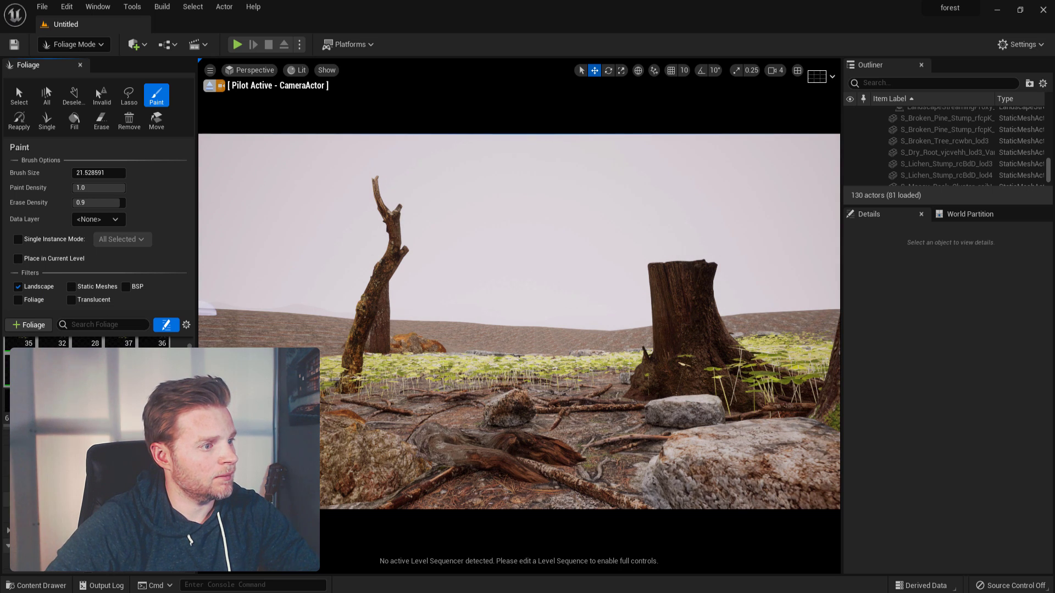
{"action": "mouse_move", "coordinate": [485, 473]}
{"action": "left_mouse_down"}
{"action": "mouse_move", "coordinate": [508, 422]}
{"action": "mouse_move", "coordinate": [701, 384]}
{"action": "mouse_move", "coordinate": [449, 489]}
{"action": "mouse_move", "coordinate": [396, 392]}
{"action": "mouse_move", "coordinate": [420, 374]}
{"action": "mouse_move", "coordinate": [659, 357]}
{"action": "mouse_move", "coordinate": [732, 425]}
{"action": "left_mouse_up"}
{"action": "left_click", "coordinate": [101, 121]}
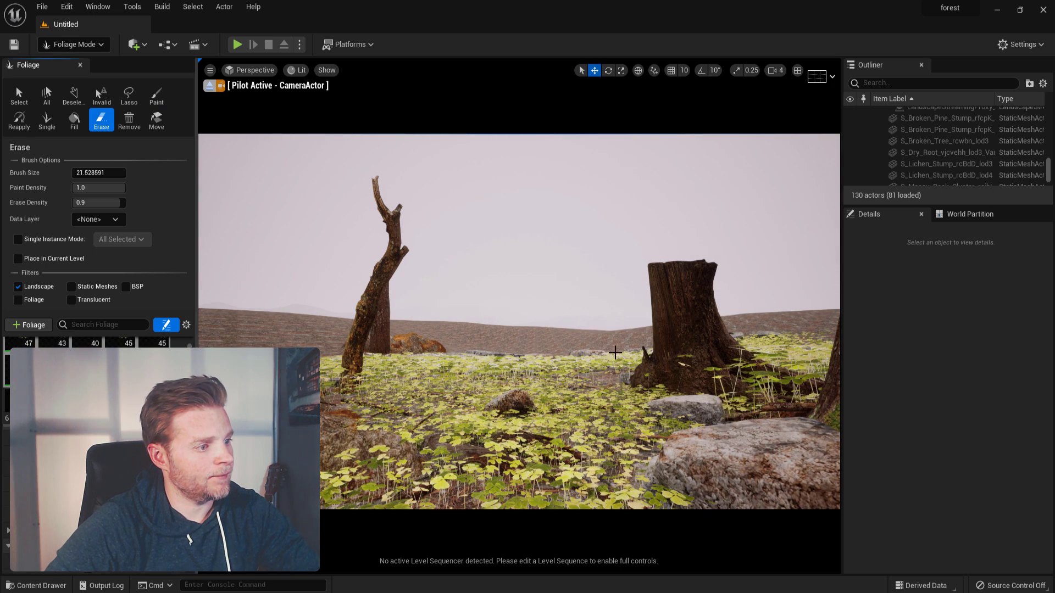
{"action": "mouse_move", "coordinate": [739, 374]}
{"action": "left_mouse_down"}
{"action": "mouse_move", "coordinate": [728, 393]}
{"action": "mouse_move", "coordinate": [752, 370]}
{"action": "left_mouse_up"}
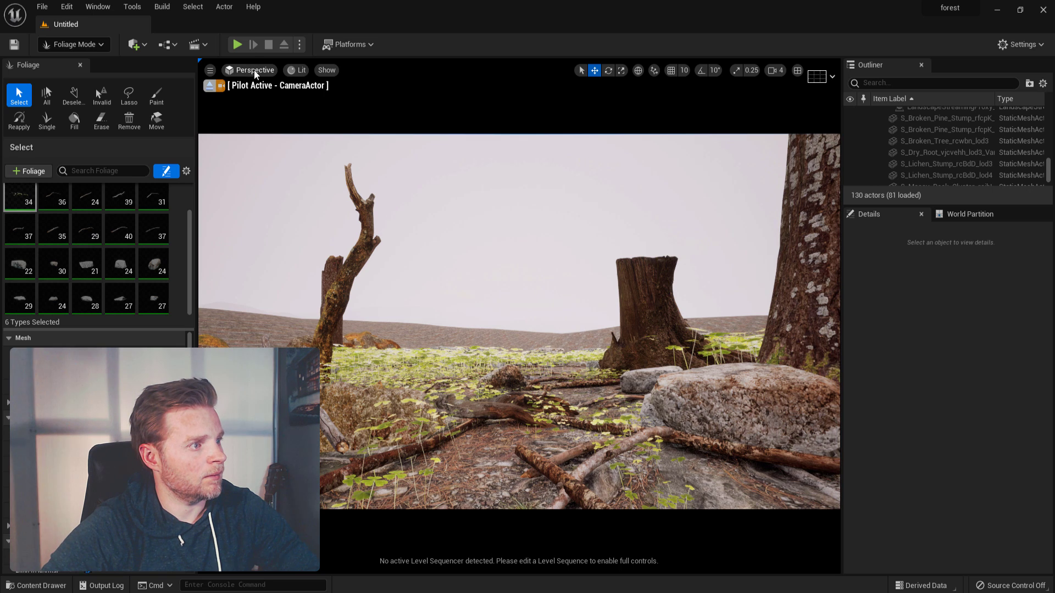
- Preview the scene in the Unlit and Detail Lighting view modes, return to Lit and build lighting only
{"action": "left_click", "coordinate": [296, 70]}
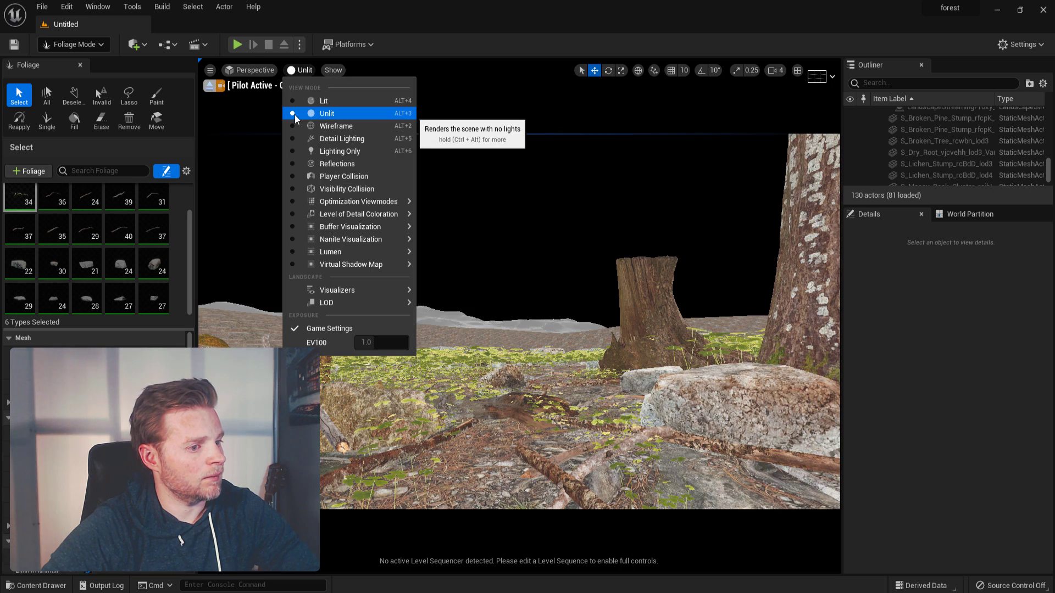
{"action": "left_click", "coordinate": [297, 140]}
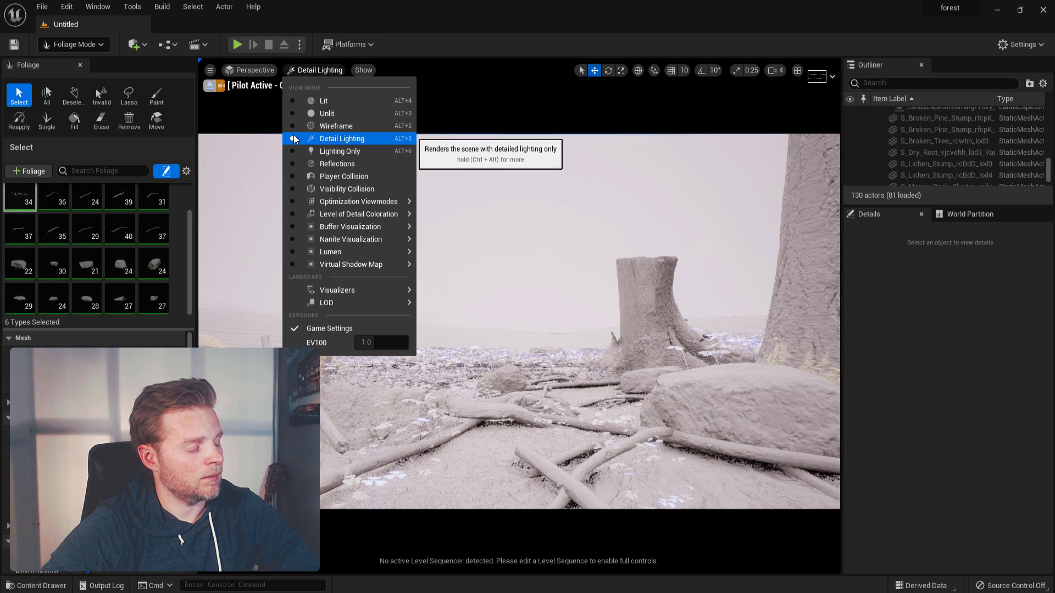
{"action": "left_click", "coordinate": [293, 100]}
{"action": "left_click", "coordinate": [327, 71]}
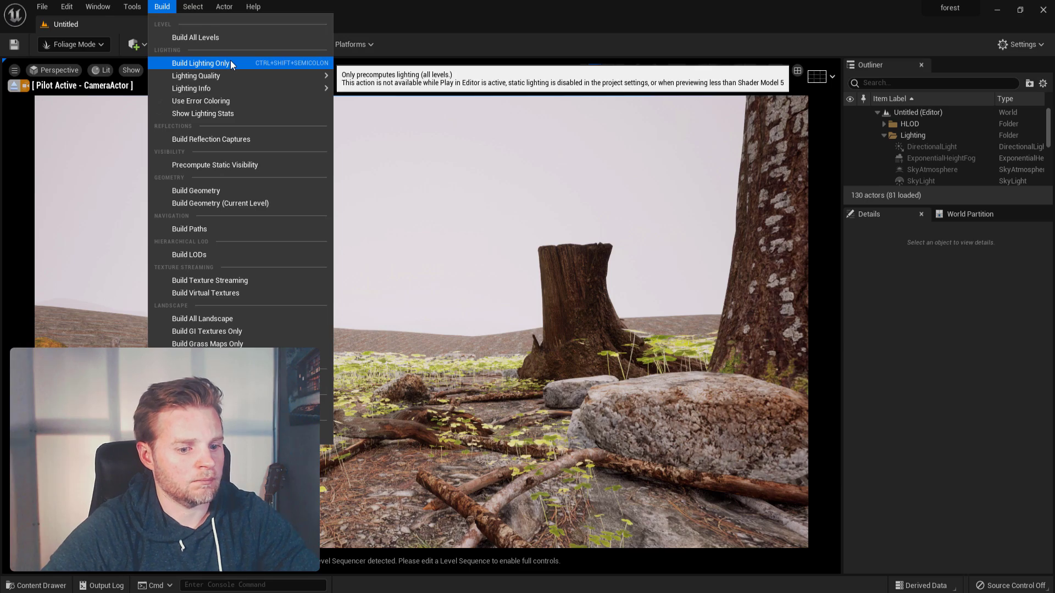
{"action": "left_click", "coordinate": [230, 63]}
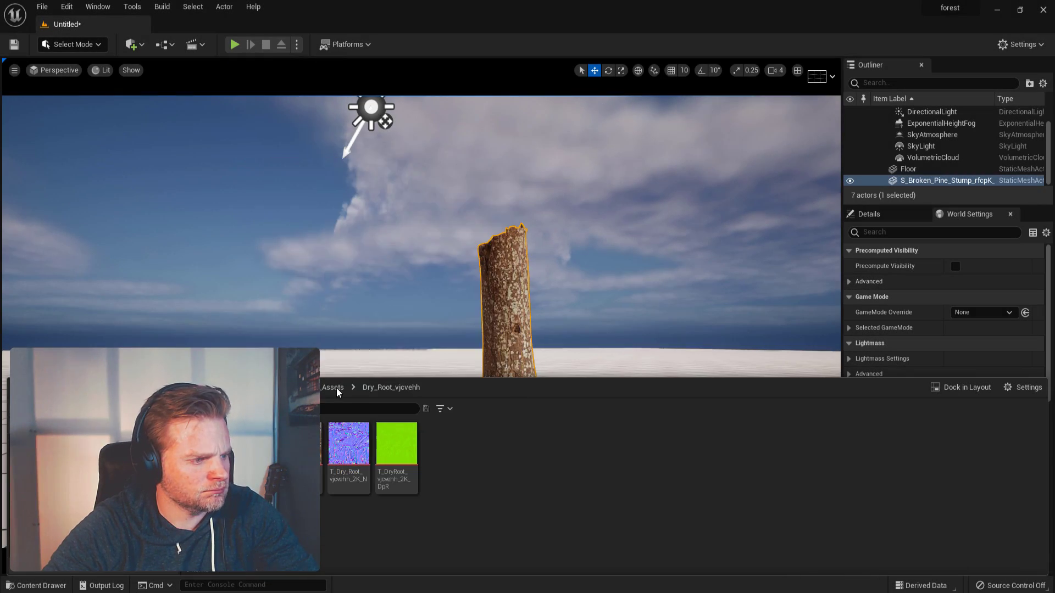
- Place the dry root mesh at the base of the broken pine stump and scale it up
{"action": "left_click_drag", "start_coordinate": [255, 440], "coordinate": [577, 369]}
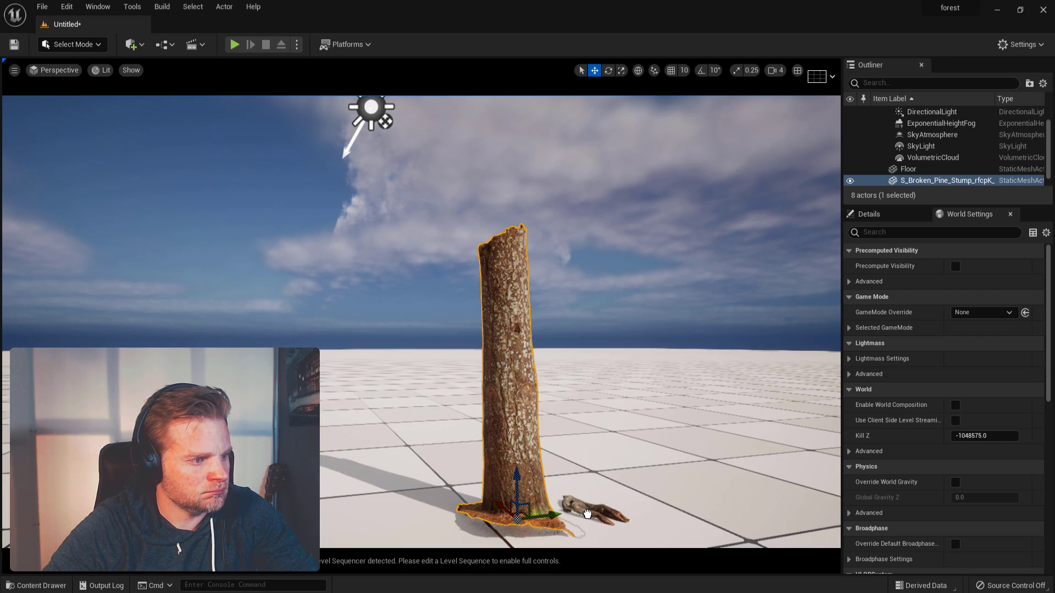
{"action": "key", "text": "space"}
{"action": "key", "text": "space"}
{"action": "left_click_drag", "start_coordinate": [587, 514], "coordinate": [603, 498]}
{"action": "middle_click_drag", "start_coordinate": [588, 515], "coordinate": [532, 407]}
{"action": "left_click_drag", "start_coordinate": [587, 514], "coordinate": [605, 475]}
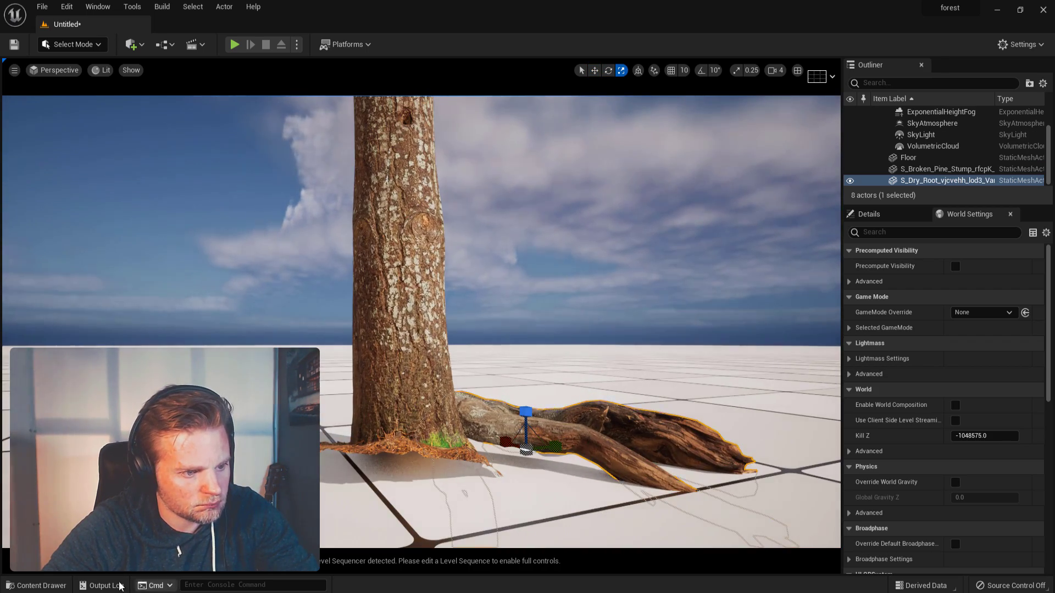
- Place SM_Chair from the Starter Content Props folder on the floor near the stump and dry root
{"action": "left_click", "coordinate": [36, 586]}
{"action": "left_click", "coordinate": [269, 387]}
{"action": "left_click", "coordinate": [221, 388]}
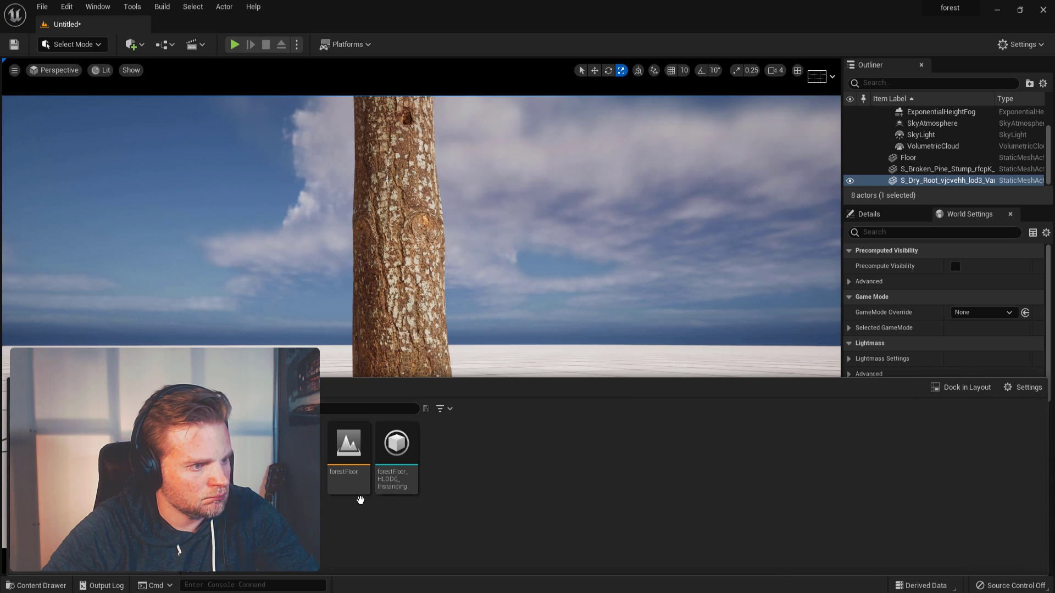
{"action": "double_click", "coordinate": [313, 461]}
{"action": "double_click", "coordinate": [547, 475]}
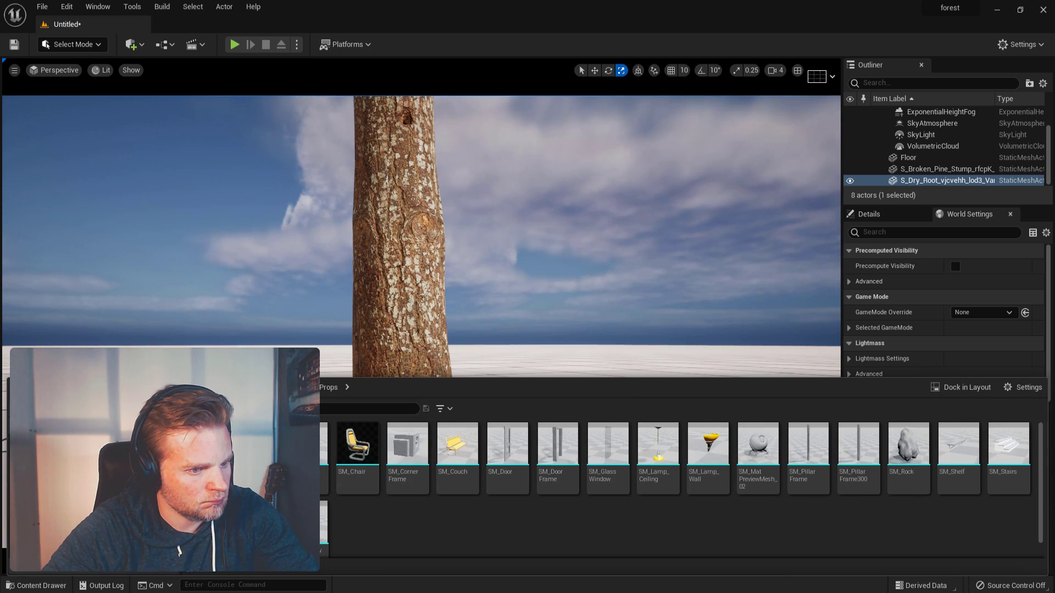
{"action": "middle_click_drag", "start_coordinate": [439, 275], "coordinate": [459, 294]}
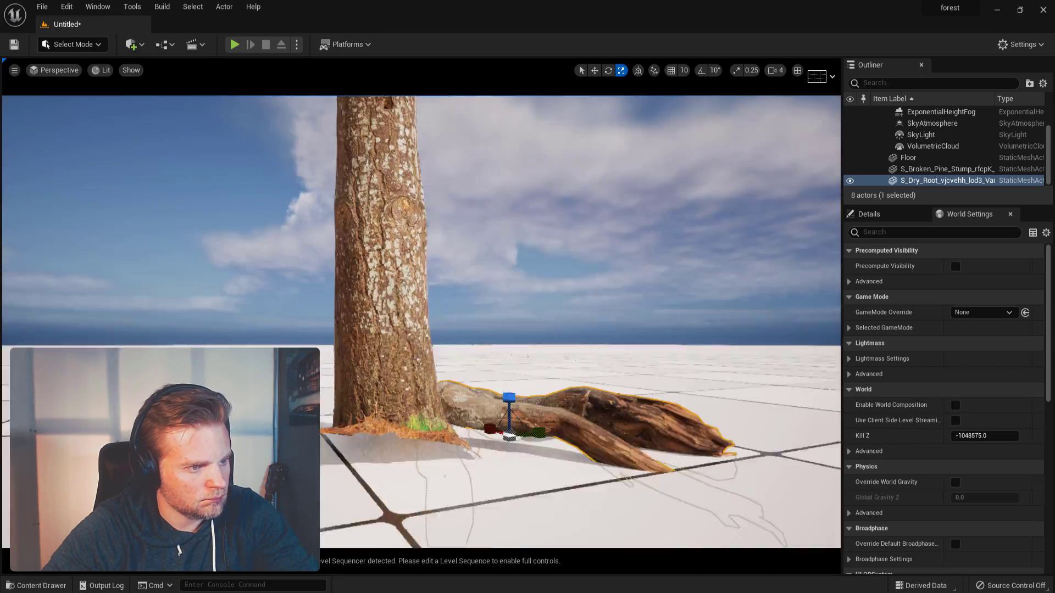
{"action": "right_click_drag", "start_coordinate": [459, 293], "coordinate": [462, 373]}
{"action": "key", "text": "ctrl+space"}
{"action": "left_click_drag", "start_coordinate": [357, 443], "coordinate": [190, 415]}
{"action": "scroll", "coordinate": [345, 413], "scroll_direction": "down", "scroll_amount": 5}
{"action": "key", "text": "w"}
{"action": "right_click_drag", "start_coordinate": [345, 414], "coordinate": [594, 406]}
{"action": "key", "text": "a"}
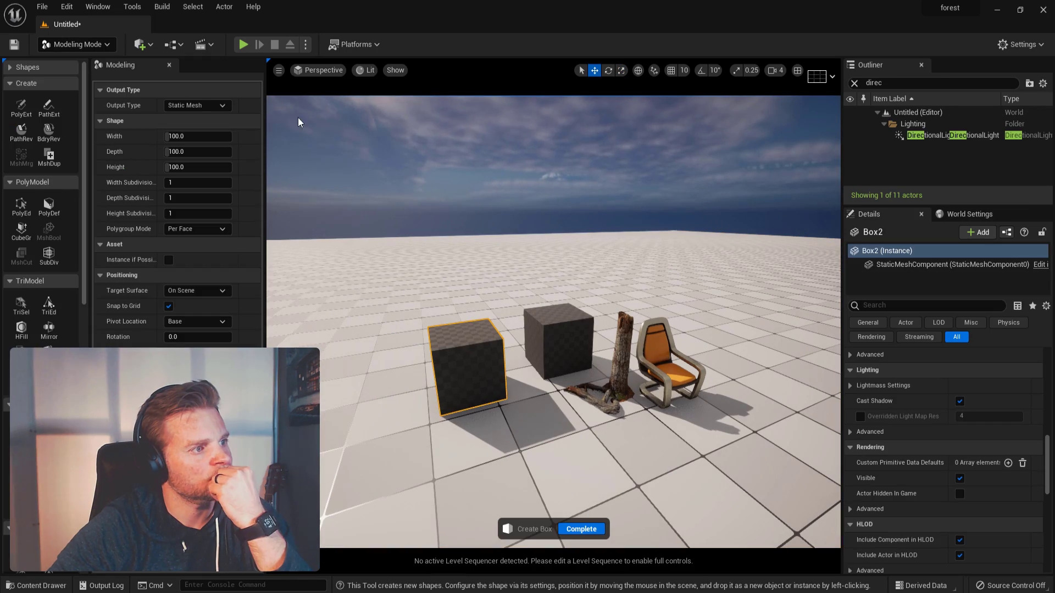
- Inspect the selected box's static mesh and its Nanite settings in the mesh editor, then close it
{"action": "right_click", "coordinate": [327, 181]}
{"action": "left_click", "coordinate": [391, 185]}
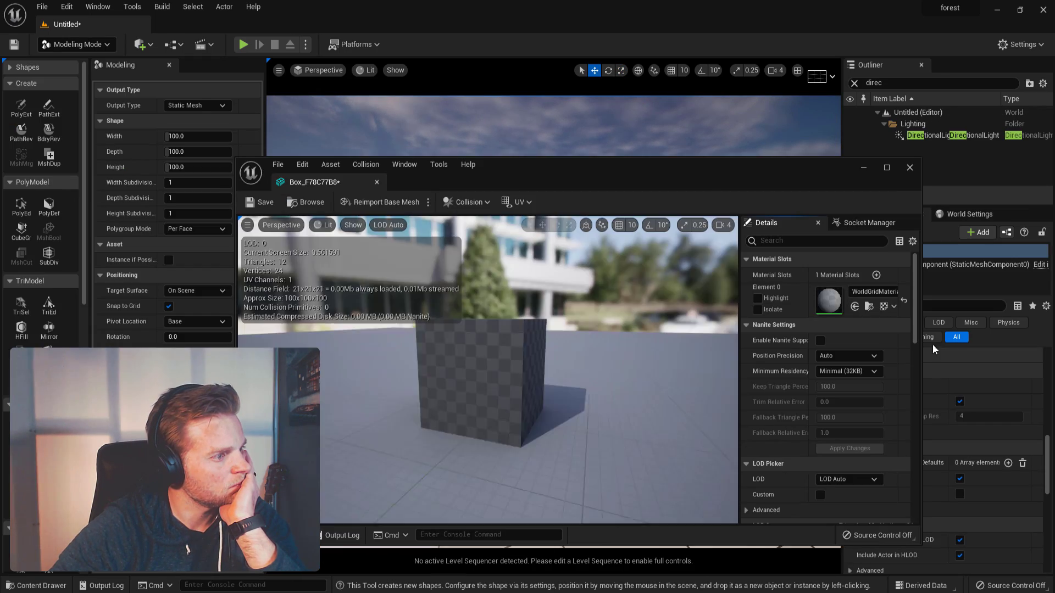
{"action": "left_click", "coordinate": [911, 170]}
- Switch from Modeling to Select mode and raise and scale Box2 into an overhanging roof above the chair
{"action": "left_click", "coordinate": [169, 65]}
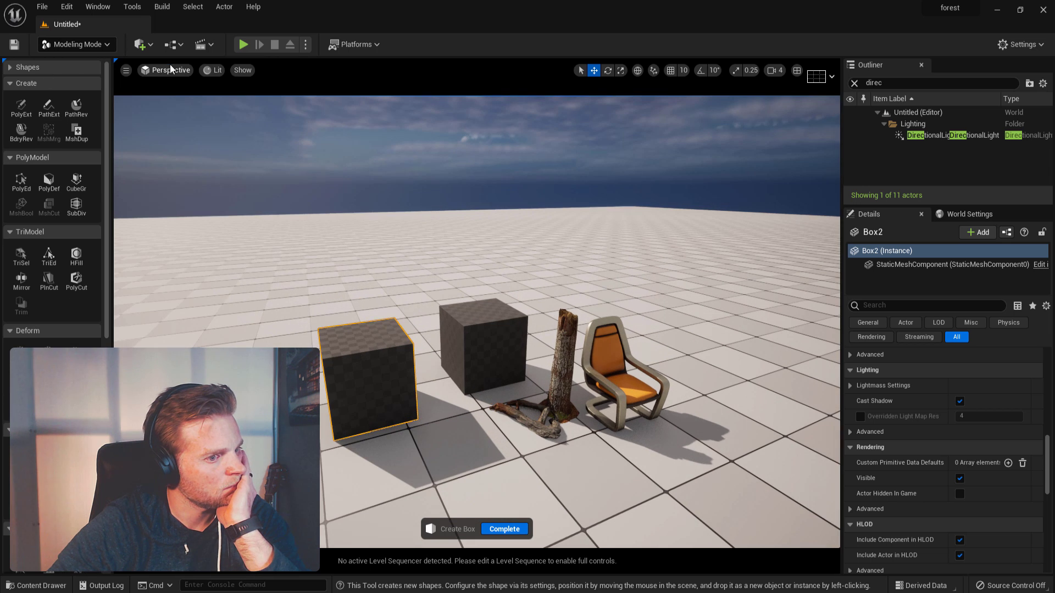
{"action": "left_click", "coordinate": [63, 46]}
{"action": "left_click", "coordinate": [66, 62]}
{"action": "left_click_drag", "start_coordinate": [292, 379], "coordinate": [184, 288]}
{"action": "key", "text": "w"}
{"action": "left_click_drag", "start_coordinate": [285, 242], "coordinate": [278, 182]}
{"action": "left_click_drag", "start_coordinate": [394, 174], "coordinate": [342, 194]}
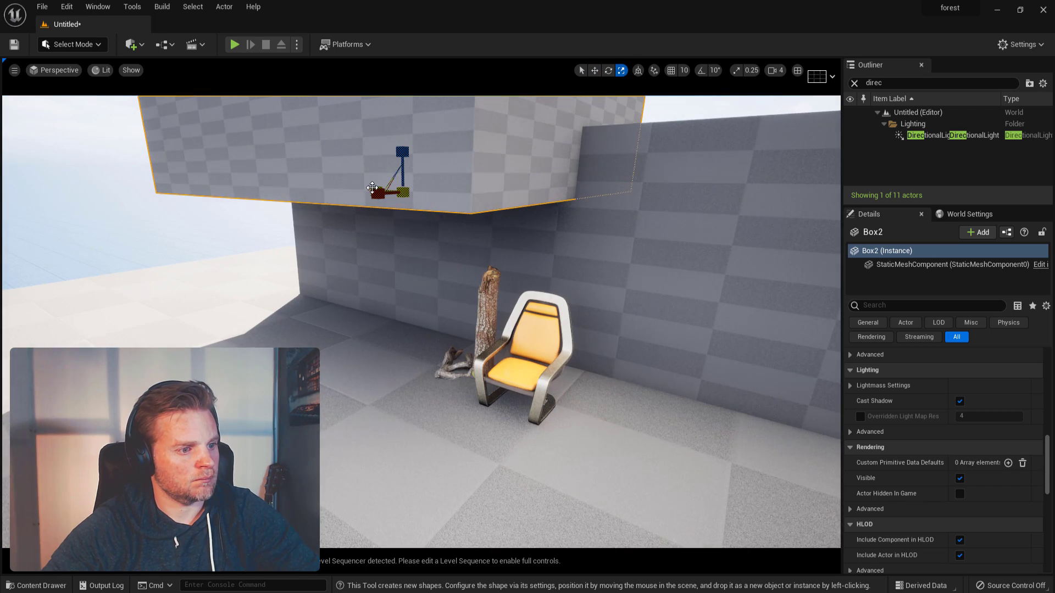
- Rotate the DirectionalLight so the sun casts light across the chair and the surrounding walls
{"action": "key", "text": "w"}
{"action": "right_click_drag", "start_coordinate": [416, 276], "coordinate": [398, 230]}
{"action": "left_click", "coordinate": [954, 136]}
{"action": "key", "text": "f"}
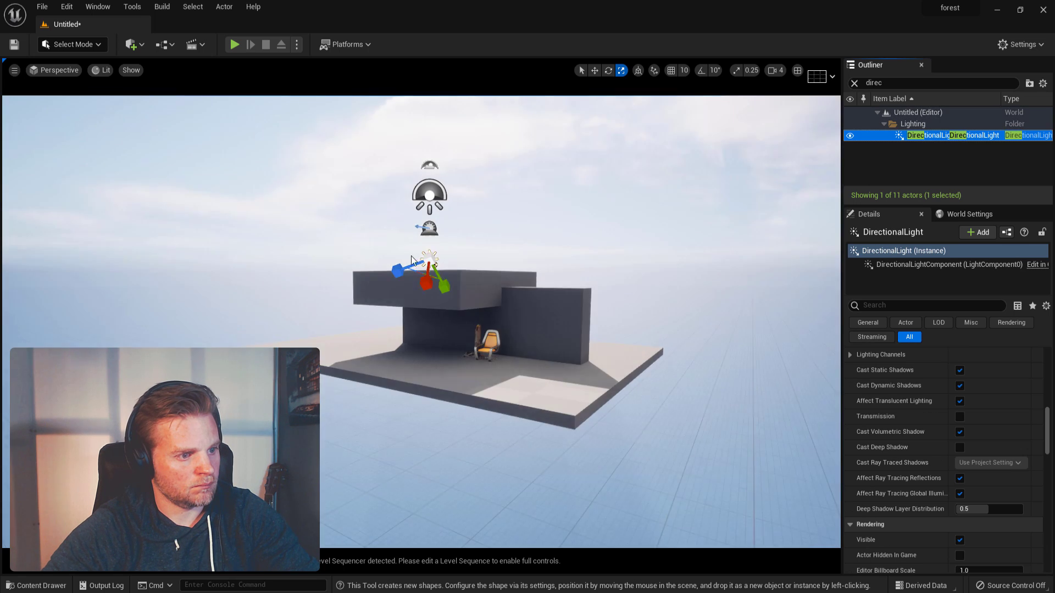
{"action": "left_click", "coordinate": [431, 192]}
{"action": "left_click", "coordinate": [428, 228]}
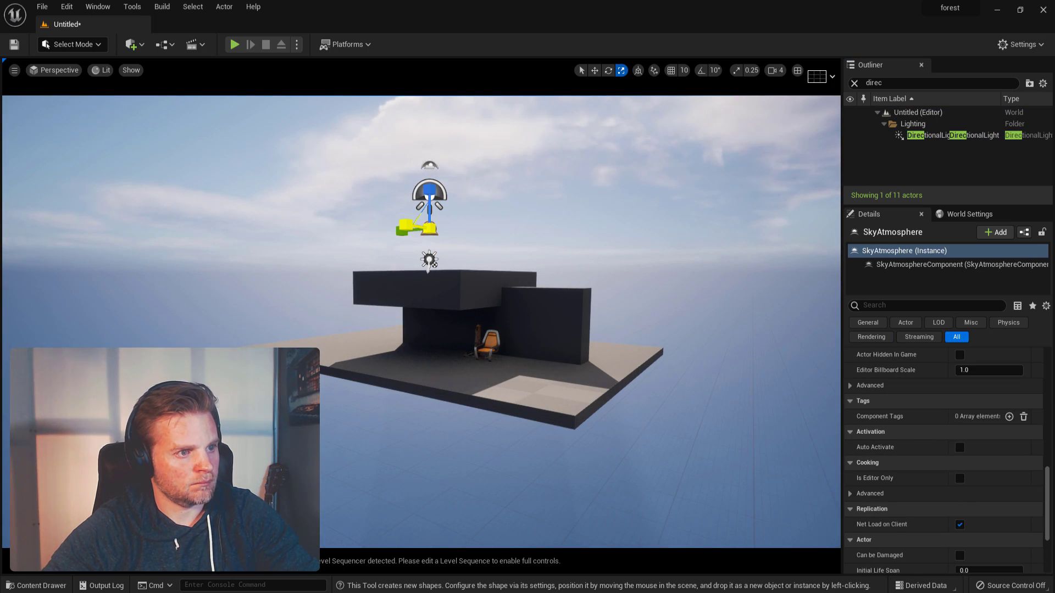
{"action": "left_click", "coordinate": [430, 260]}
{"action": "key", "text": "space"}
{"action": "key", "text": "space"}
{"action": "left_click_drag", "start_coordinate": [437, 262], "coordinate": [487, 262]}
- Try to rotate the chair under the roof, undo it and review the DirectionalLight's details
{"action": "left_click", "coordinate": [488, 343]}
{"action": "key", "text": "f"}
{"action": "scroll", "coordinate": [508, 318], "scroll_direction": "down", "scroll_amount": 5}
{"action": "right_click_drag", "start_coordinate": [509, 318], "coordinate": [487, 301]}
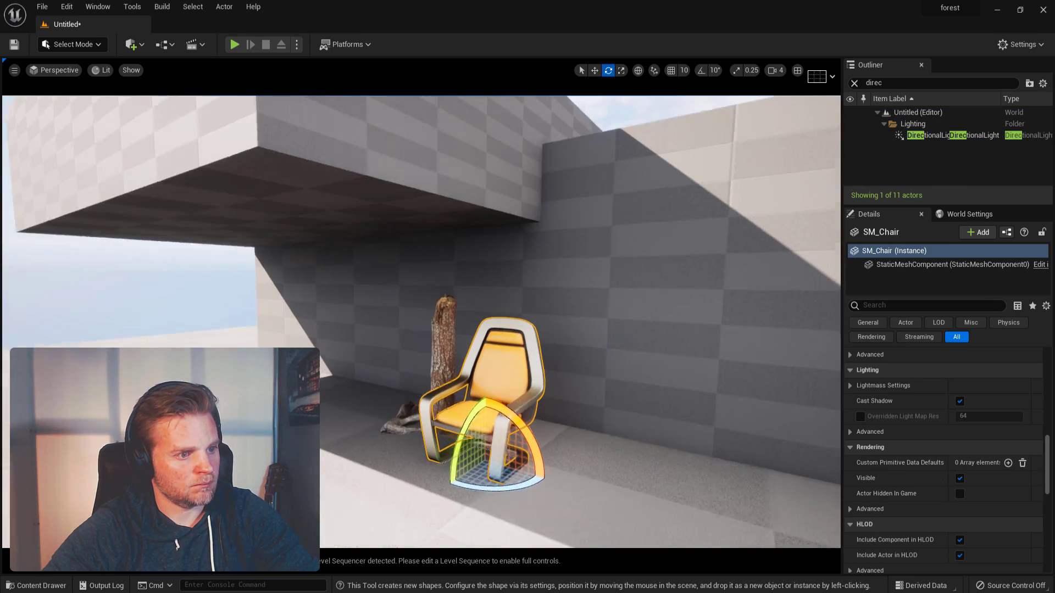
{"action": "middle_click_drag", "start_coordinate": [487, 301], "coordinate": [472, 339]}
{"action": "left_click_drag", "start_coordinate": [521, 462], "coordinate": [489, 465]}
{"action": "key", "text": "ctrl+z"}
{"action": "left_click", "coordinate": [949, 137]}
{"action": "scroll", "coordinate": [585, 282], "scroll_direction": "down", "scroll_amount": 4}
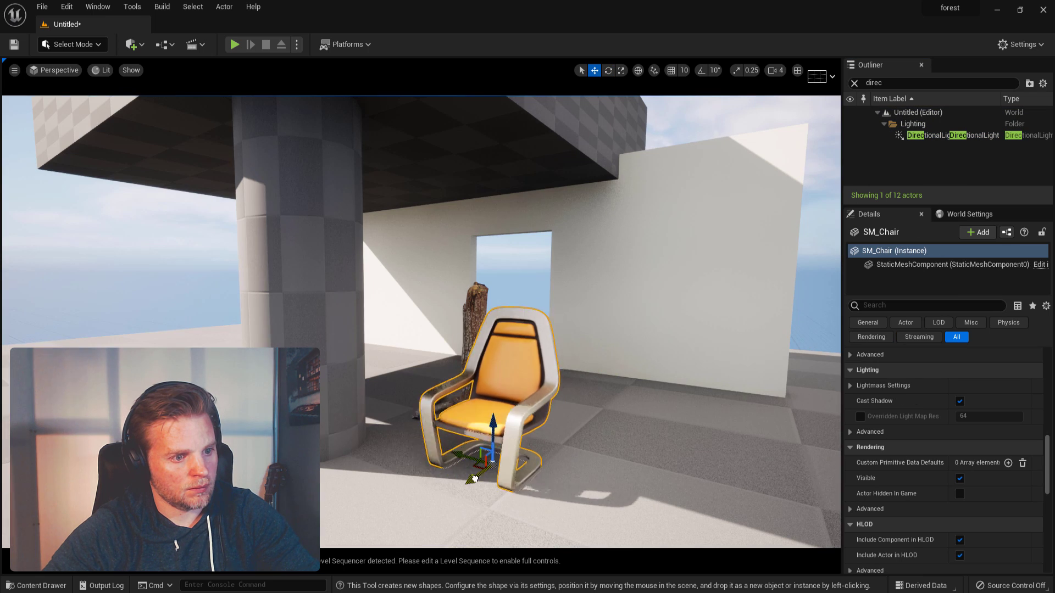
- Apply the M_Brick_Clay_Old material to the cylinder column and move the chair beside it
{"action": "left_click_drag", "start_coordinate": [476, 476], "coordinate": [453, 494]}
{"action": "left_click", "coordinate": [316, 308]}
{"action": "key", "text": "e"}
{"action": "key", "text": "ctrl+space"}
{"action": "left_click", "coordinate": [230, 387]}
{"action": "double_click", "coordinate": [346, 455]}
{"action": "double_click", "coordinate": [451, 459]}
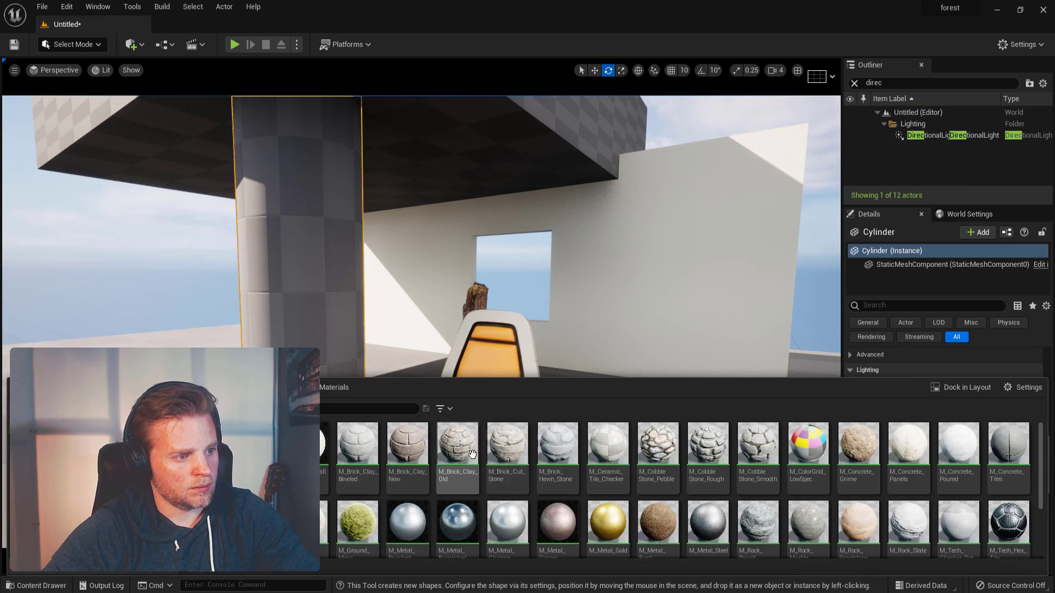
{"action": "left_click_drag", "start_coordinate": [466, 448], "coordinate": [306, 341]}
{"action": "left_click", "coordinate": [423, 422]}
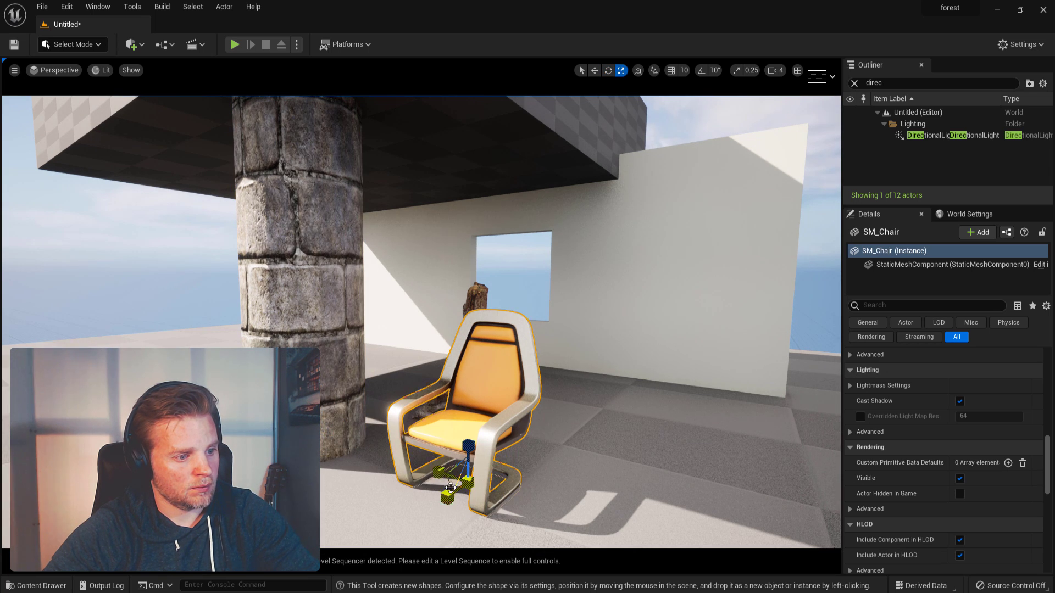
{"action": "left_click_drag", "start_coordinate": [448, 483], "coordinate": [379, 492]}
- Apply the M_CobbleStone_Pebble material from the Starter Content materials to the floor box
{"action": "key", "text": "ctrl+space"}
{"action": "scroll", "coordinate": [846, 537], "scroll_direction": "down", "scroll_amount": 3}
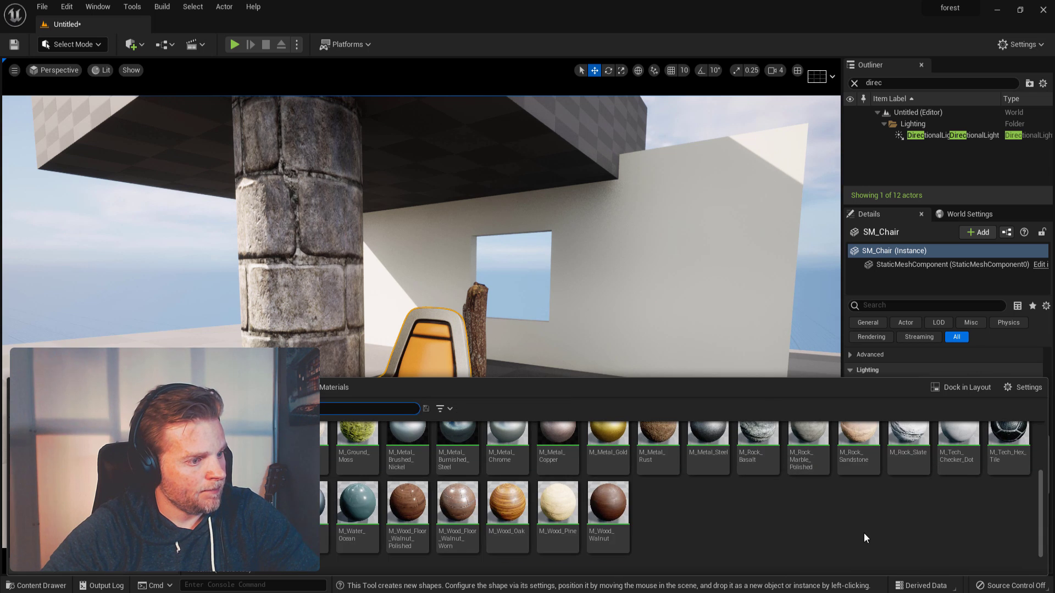
{"action": "scroll", "coordinate": [858, 534], "scroll_direction": "up", "scroll_amount": 4}
{"action": "left_click_drag", "start_coordinate": [656, 445], "coordinate": [422, 439]}
{"action": "left_click", "coordinate": [637, 476]}
{"action": "scroll", "coordinate": [950, 401], "scroll_direction": "down", "scroll_amount": 5}
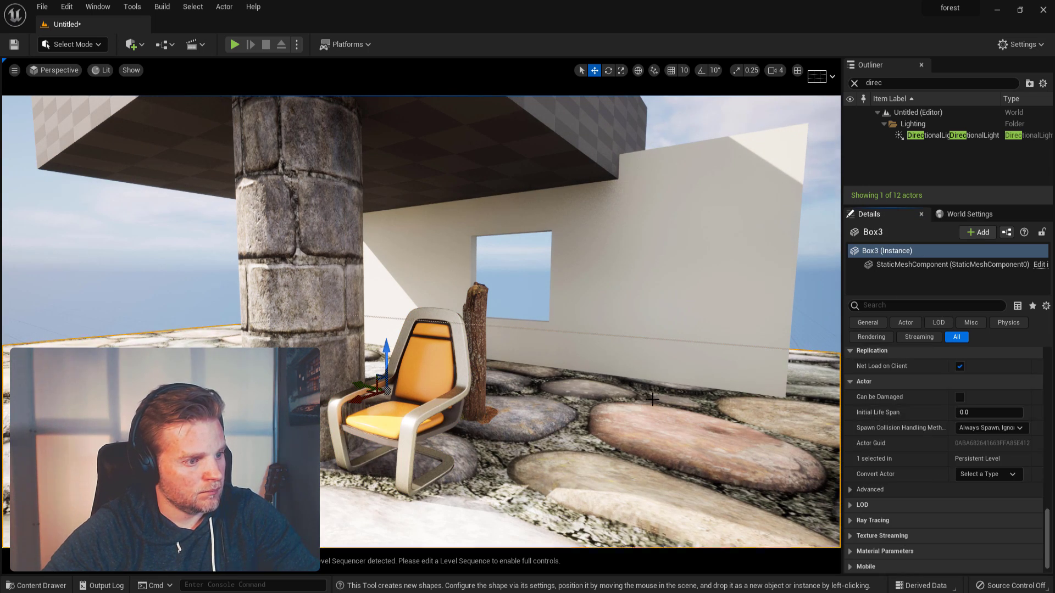
- Apply the M_Ground_Moss material to the floor box and view the room around the chair
{"action": "key", "text": "ctrl+space"}
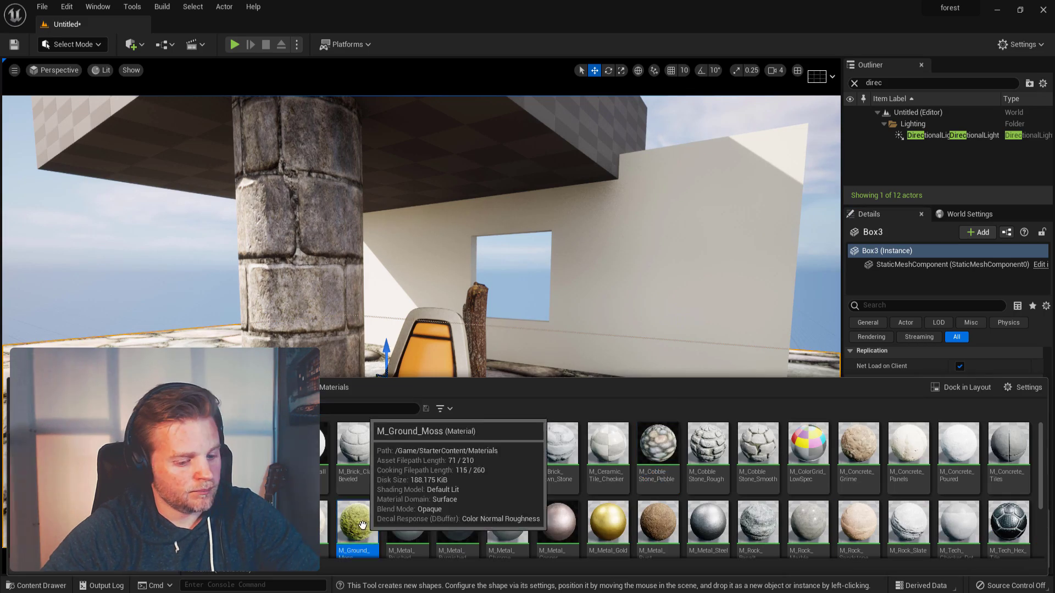
{"action": "left_click_drag", "start_coordinate": [358, 519], "coordinate": [473, 502]}
{"action": "right_click_drag", "start_coordinate": [472, 502], "coordinate": [459, 506]}
{"action": "mouse_move", "coordinate": [528, 463]}
{"action": "right_mouse_down"}
{"action": "mouse_move", "coordinate": [549, 456]}
{"action": "mouse_move", "coordinate": [517, 453]}
{"action": "right_mouse_up"}
{"action": "right_click_drag", "start_coordinate": [599, 330], "coordinate": [610, 330]}
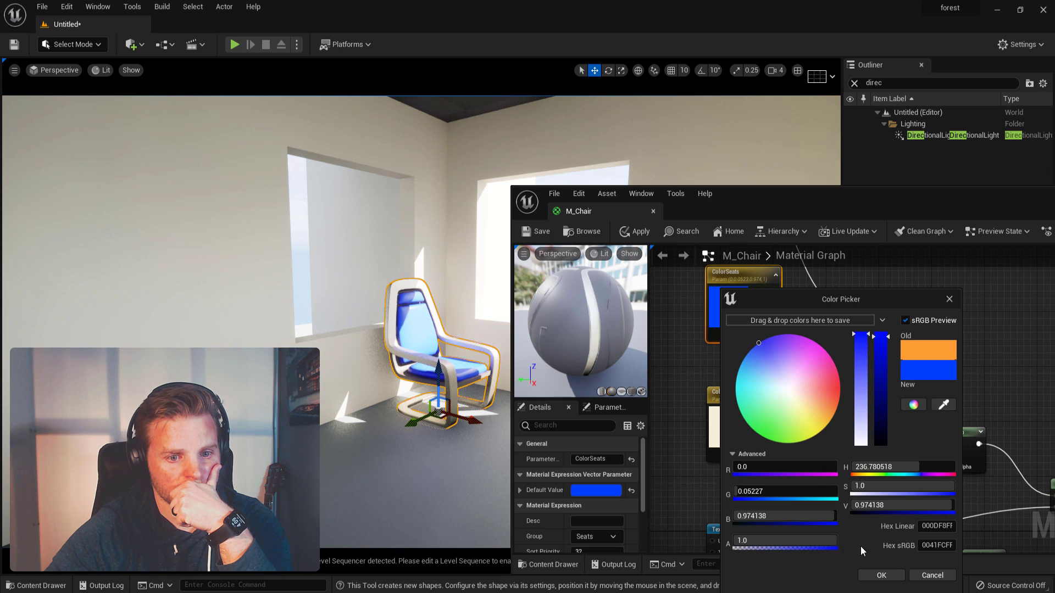
- Set the ColorSeats parameter of M_Chair to dark red, hex sRGB 9A1400FF, and save the material
{"action": "left_click", "coordinate": [808, 405]}
{"action": "left_click_drag", "start_coordinate": [812, 411], "coordinate": [823, 430]}
{"action": "left_click_drag", "start_coordinate": [783, 391], "coordinate": [882, 408]}
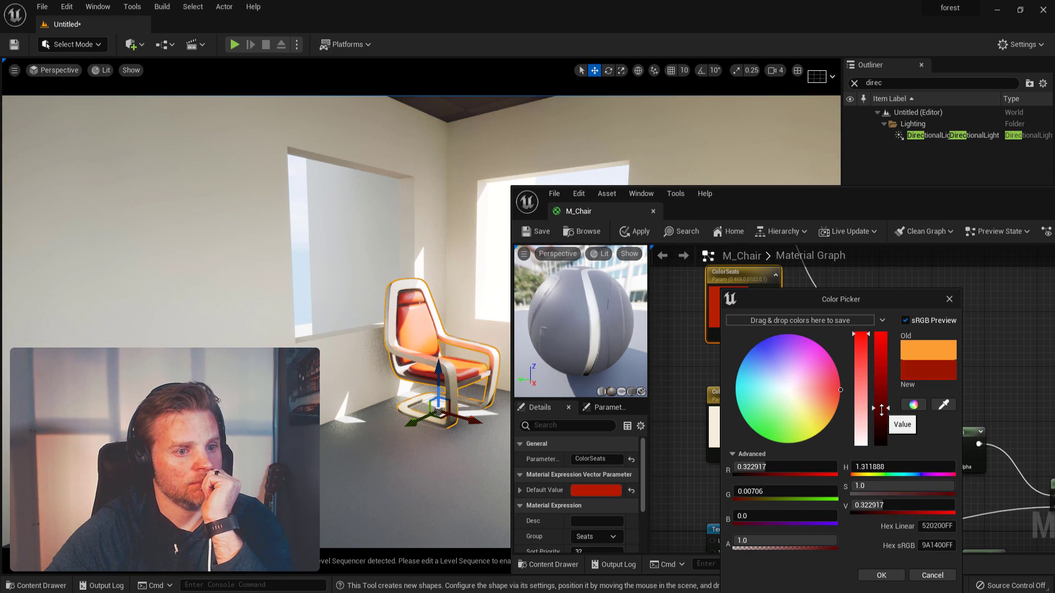
{"action": "left_click", "coordinate": [895, 576]}
{"action": "left_click", "coordinate": [542, 232]}
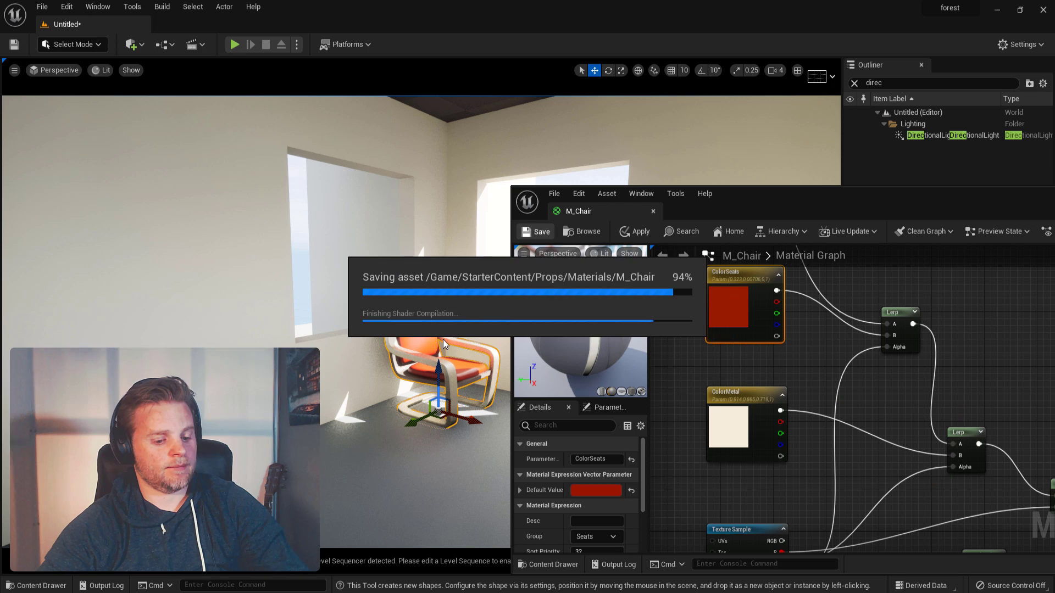
- Close the chair's material editor and open the floor box's M_Basic_Floor material
{"action": "mouse_move", "coordinate": [443, 339]}
{"action": "right_mouse_down"}
{"action": "mouse_move", "coordinate": [407, 338]}
{"action": "mouse_move", "coordinate": [494, 338]}
{"action": "mouse_move", "coordinate": [379, 346]}
{"action": "mouse_move", "coordinate": [439, 340]}
{"action": "right_mouse_up"}
{"action": "left_click_drag", "start_coordinate": [237, 494], "coordinate": [316, 494]}
{"action": "left_click_drag", "start_coordinate": [902, 209], "coordinate": [517, 326]}
{"action": "left_click", "coordinate": [792, 316]}
{"action": "left_click", "coordinate": [485, 473]}
{"action": "double_click", "coordinate": [968, 454]}
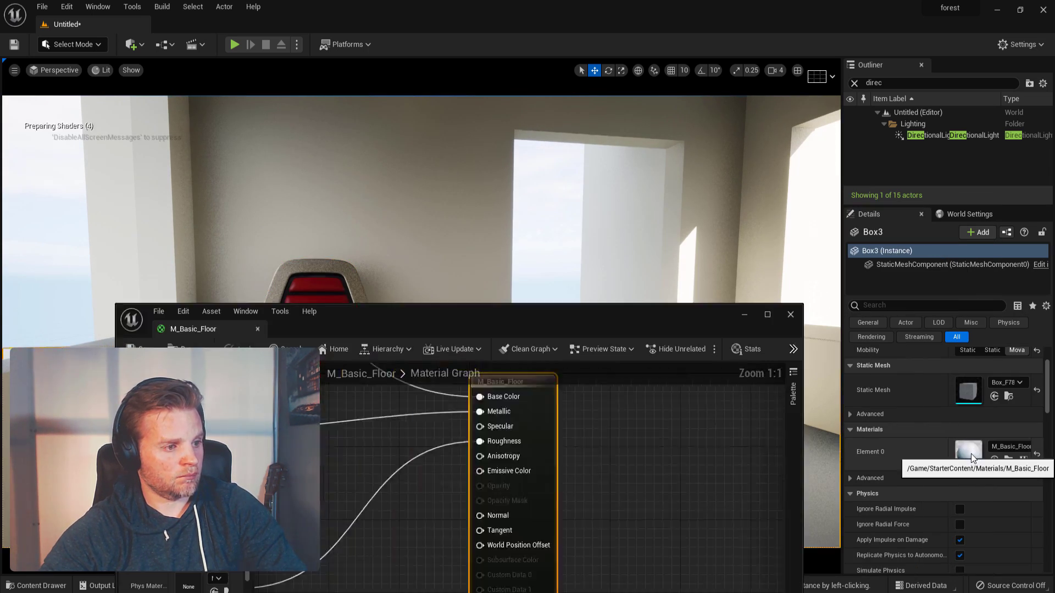
- Set the Color parameter of M_Basic_Floor to bright red, hex sRGB FF0039FF, save the material and close its editor
{"action": "right_click_drag", "start_coordinate": [593, 386], "coordinate": [744, 559]}
{"action": "double_click", "coordinate": [493, 324]}
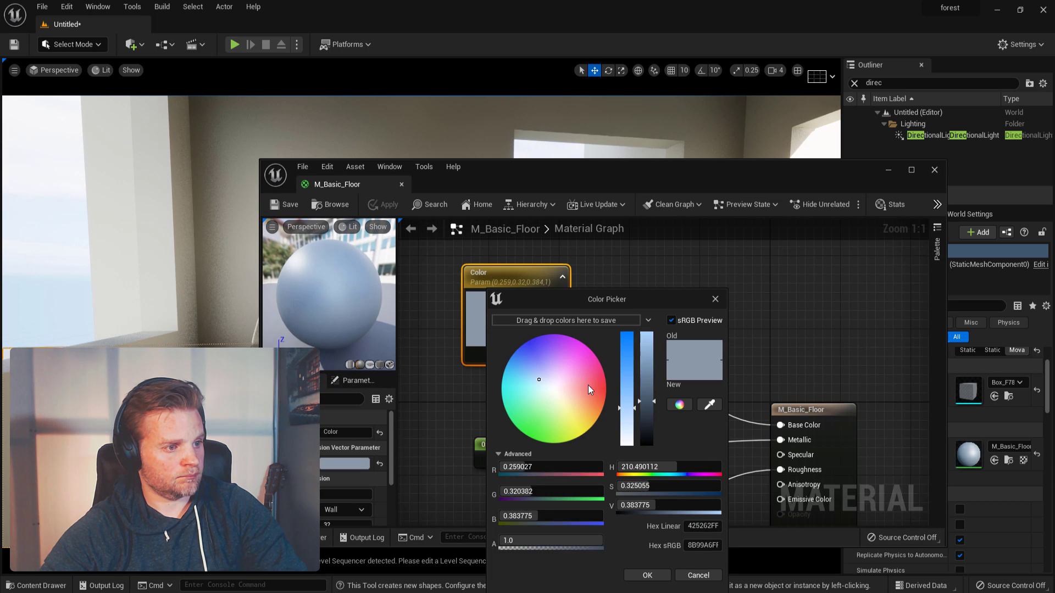
{"action": "left_click_drag", "start_coordinate": [589, 385], "coordinate": [648, 330]}
{"action": "left_click", "coordinate": [291, 209]}
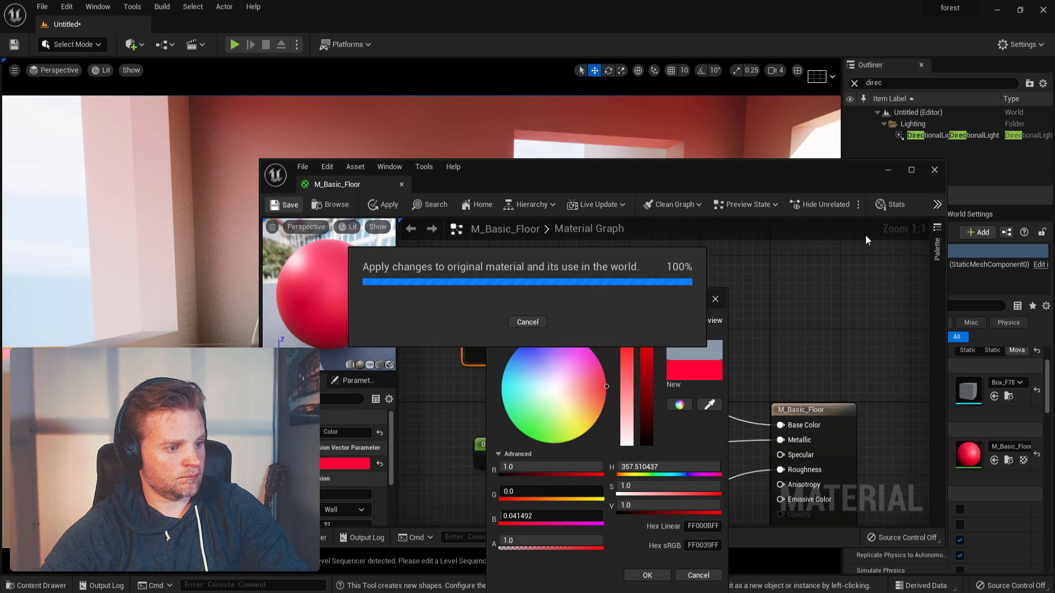
{"action": "left_click", "coordinate": [935, 170]}
- Set SkyAtmosphere2's Rayleigh Scattering Scale to about 0.434 and Rayleigh Exponential Distribution to about 3.29, and raise its Mie Scattering Scale
{"action": "right_click_drag", "start_coordinate": [634, 244], "coordinate": [684, 227]}
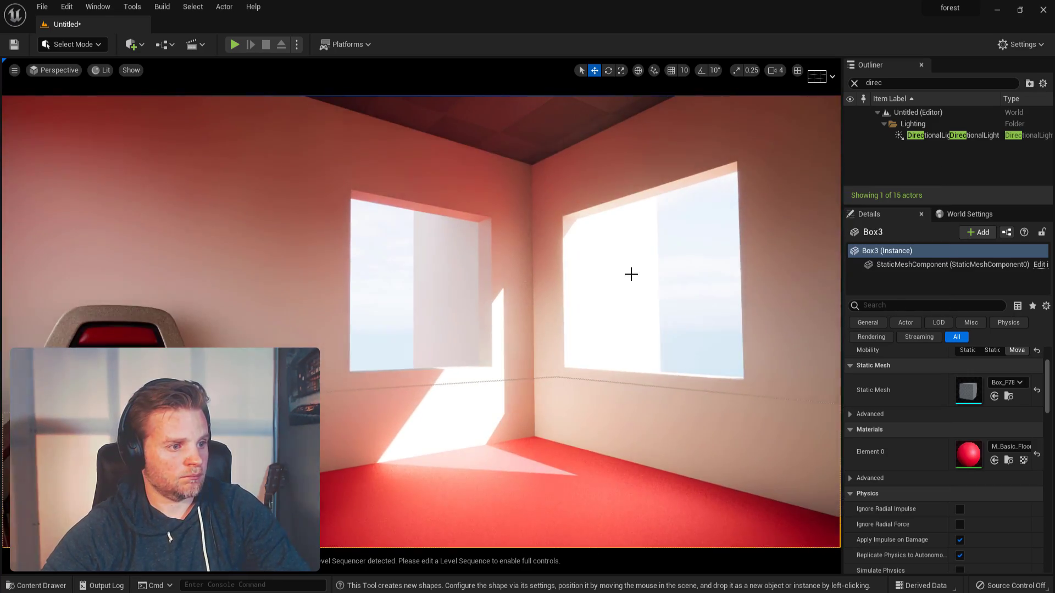
{"action": "right_click_drag", "start_coordinate": [631, 274], "coordinate": [786, 259]}
{"action": "right_click_drag", "start_coordinate": [615, 351], "coordinate": [692, 329]}
{"action": "right_click_drag", "start_coordinate": [599, 327], "coordinate": [617, 214]}
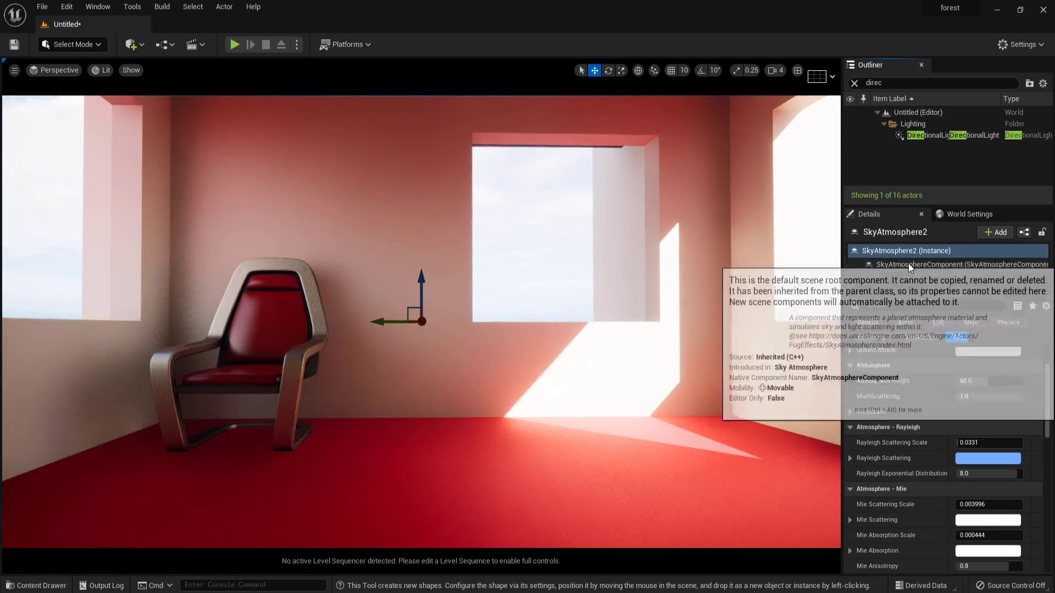
{"action": "left_click_drag", "start_coordinate": [973, 443], "coordinate": [1009, 442]}
{"action": "left_click_drag", "start_coordinate": [982, 505], "coordinate": [997, 443]}
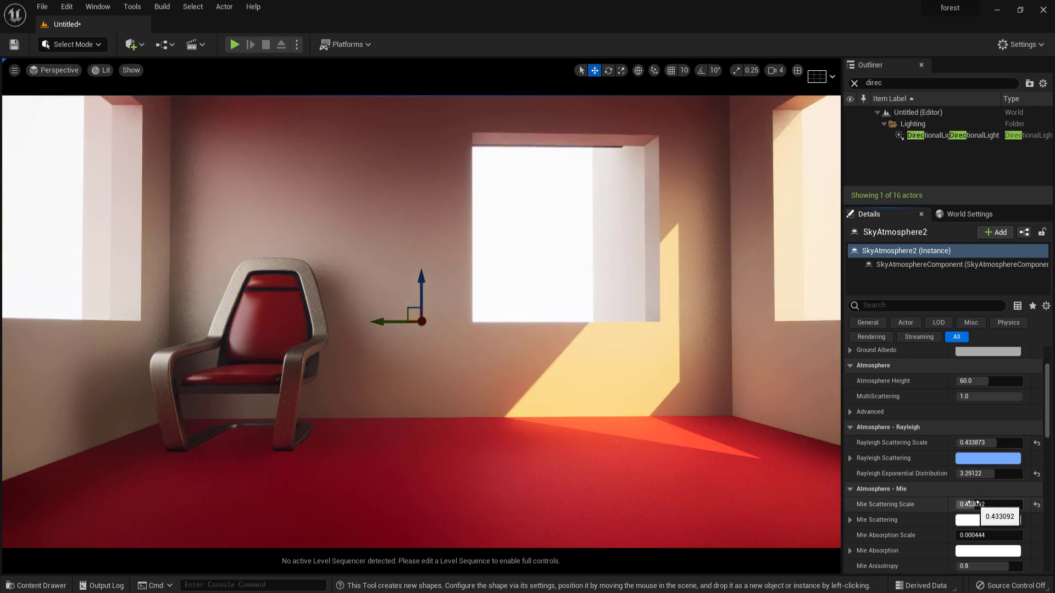
{"action": "mouse_move", "coordinate": [973, 504]}
{"action": "left_mouse_down"}
{"action": "mouse_move", "coordinate": [1023, 503]}
{"action": "mouse_move", "coordinate": [976, 504]}
{"action": "left_mouse_up"}
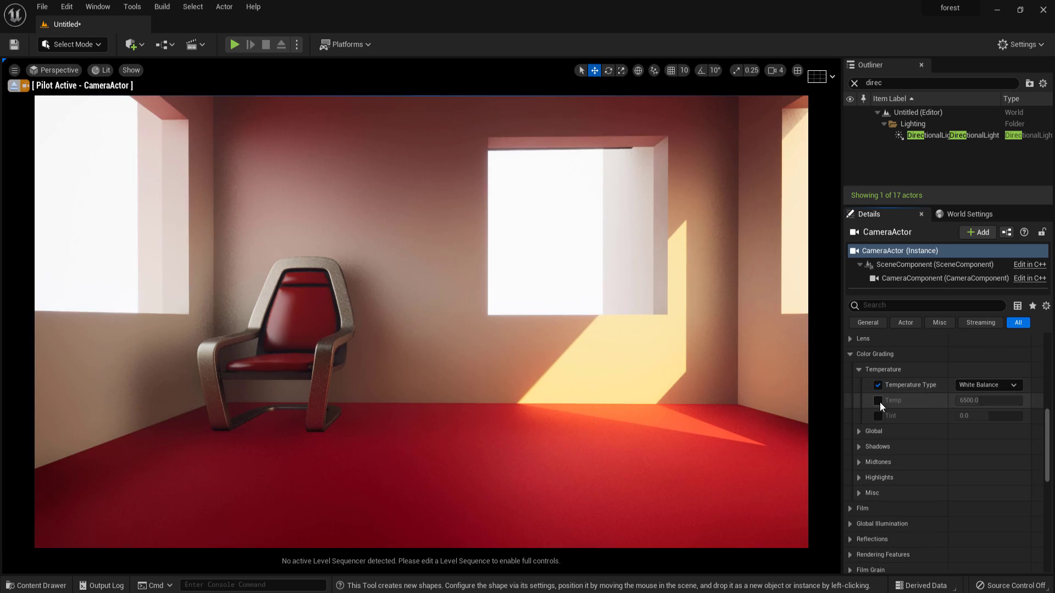
- Enable the camera's white balance Temp and Tint, setting Temp to 4416 and Tint to about -0.29
{"action": "left_click", "coordinate": [878, 400]}
{"action": "mouse_move", "coordinate": [983, 400]}
{"action": "left_mouse_down"}
{"action": "mouse_move", "coordinate": [970, 400]}
{"action": "mouse_move", "coordinate": [989, 400]}
{"action": "left_mouse_up"}
{"action": "left_click", "coordinate": [878, 415]}
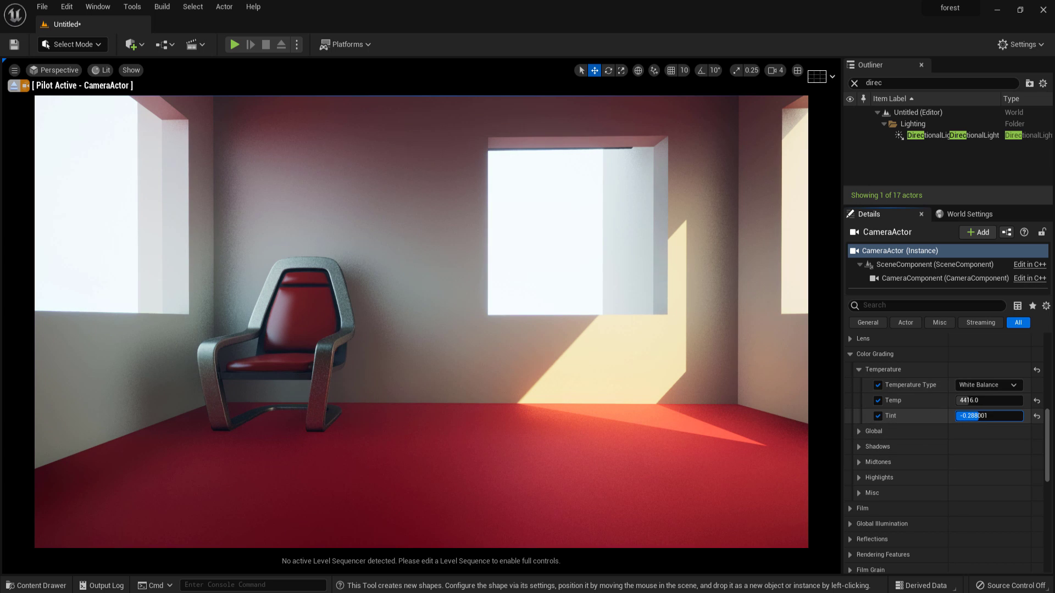
{"action": "left_click", "coordinate": [859, 370]}
- Enable the camera's Bloom method and intensity overrides and adjust the bloom intensity
{"action": "left_click", "coordinate": [851, 338]}
{"action": "left_click", "coordinate": [858, 371]}
{"action": "left_click", "coordinate": [877, 385]}
{"action": "left_click", "coordinate": [981, 392]}
{"action": "left_click", "coordinate": [878, 401]}
{"action": "left_click_drag", "start_coordinate": [974, 400], "coordinate": [987, 417]}
{"action": "left_click", "coordinate": [878, 416]}
{"action": "left_click", "coordinate": [874, 370]}
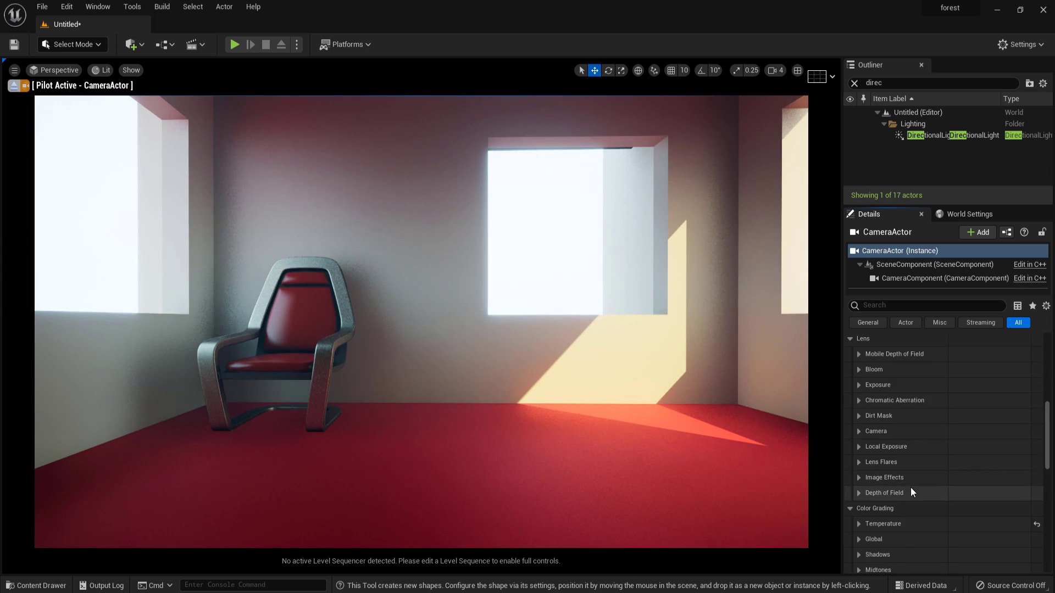
- Adjust the camera's Image Effects, and enable its Lens Flares intensity, trying 0.1 and 0.05 before setting 0.01
{"action": "left_click", "coordinate": [877, 493]}
{"action": "left_click_drag", "start_coordinate": [967, 493], "coordinate": [990, 477]}
{"action": "left_click", "coordinate": [859, 462]}
{"action": "left_click", "coordinate": [878, 478]}
{"action": "left_click", "coordinate": [990, 478]}
{"action": "type", "text": "0.1"}
{"action": "key", "text": "Return"}
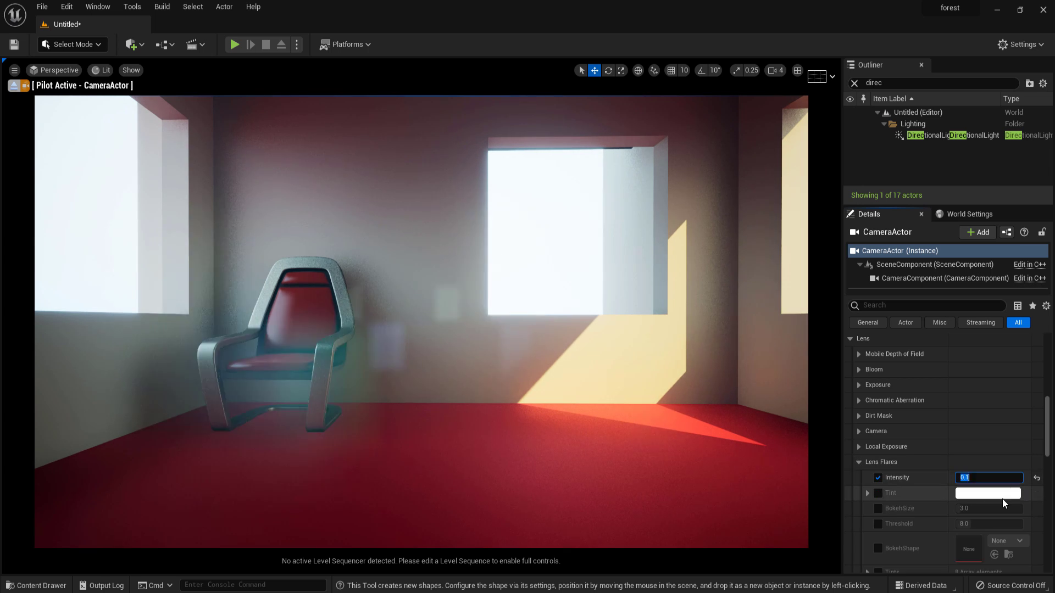
{"action": "type", "text": "0.05"}
{"action": "key", "text": "Return"}
{"action": "type", "text": ".01"}
{"action": "key", "text": "Return"}
{"action": "left_click", "coordinate": [858, 462]}
- Enable the camera's exposure Metering Mode, try Manual, and switch it to Auto Exposure Basic
{"action": "left_click", "coordinate": [859, 447]}
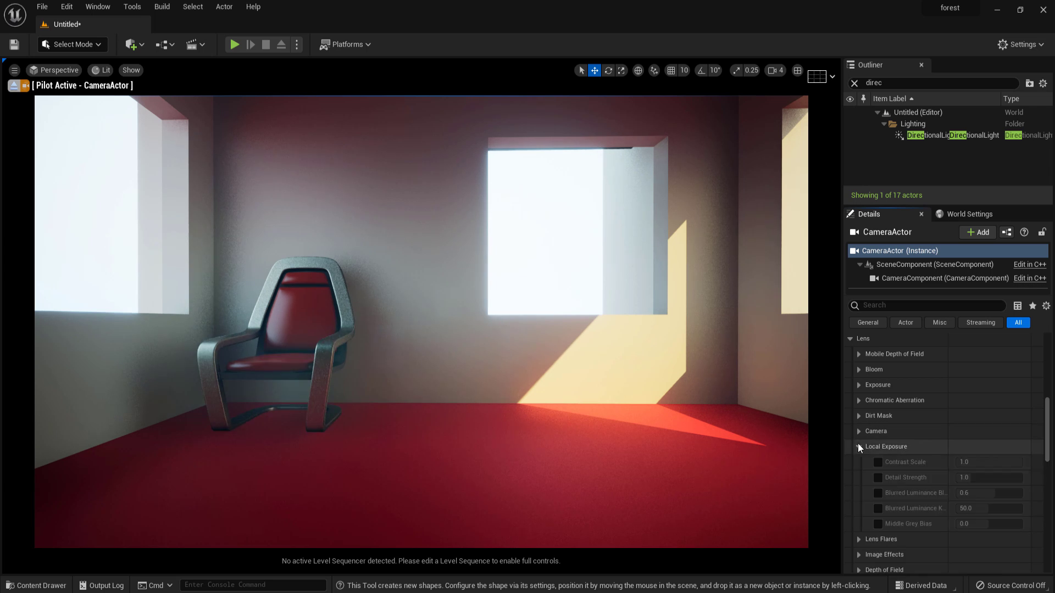
{"action": "left_click", "coordinate": [857, 448]}
{"action": "left_click", "coordinate": [857, 400]}
{"action": "left_click", "coordinate": [857, 399]}
{"action": "left_click", "coordinate": [858, 385]}
{"action": "left_click", "coordinate": [878, 401]}
{"action": "left_click", "coordinate": [1019, 401]}
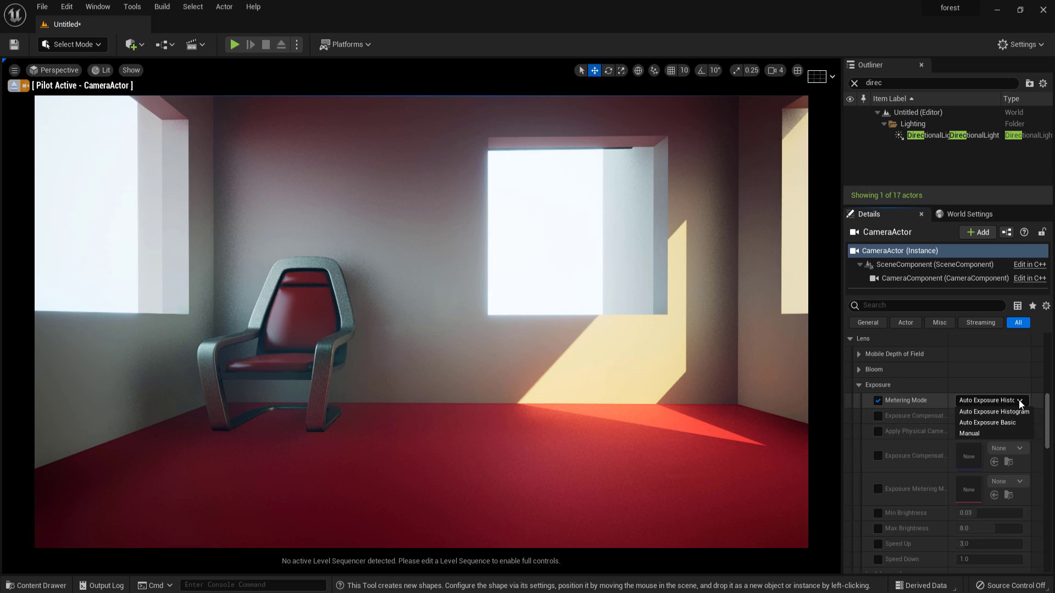
{"action": "left_click", "coordinate": [977, 433]}
{"action": "left_click", "coordinate": [970, 401]}
{"action": "left_click", "coordinate": [987, 422]}
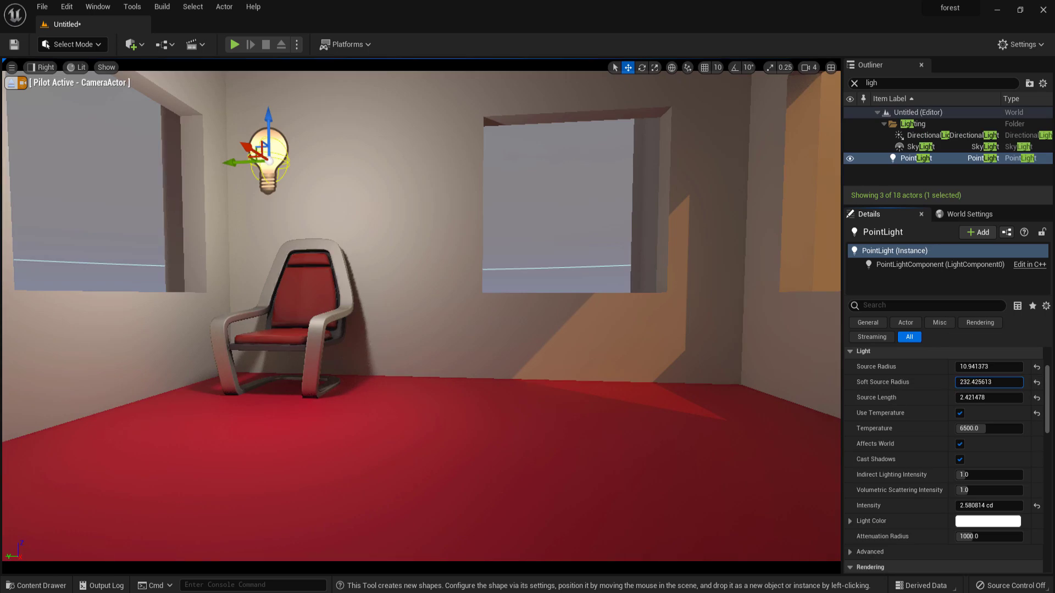
- Set the point light's Source Radius to about 27.56 and Soft Source Radius to about 9.07, and lower it beside the chair's backrest
{"action": "left_click_drag", "start_coordinate": [989, 383], "coordinate": [1006, 367]}
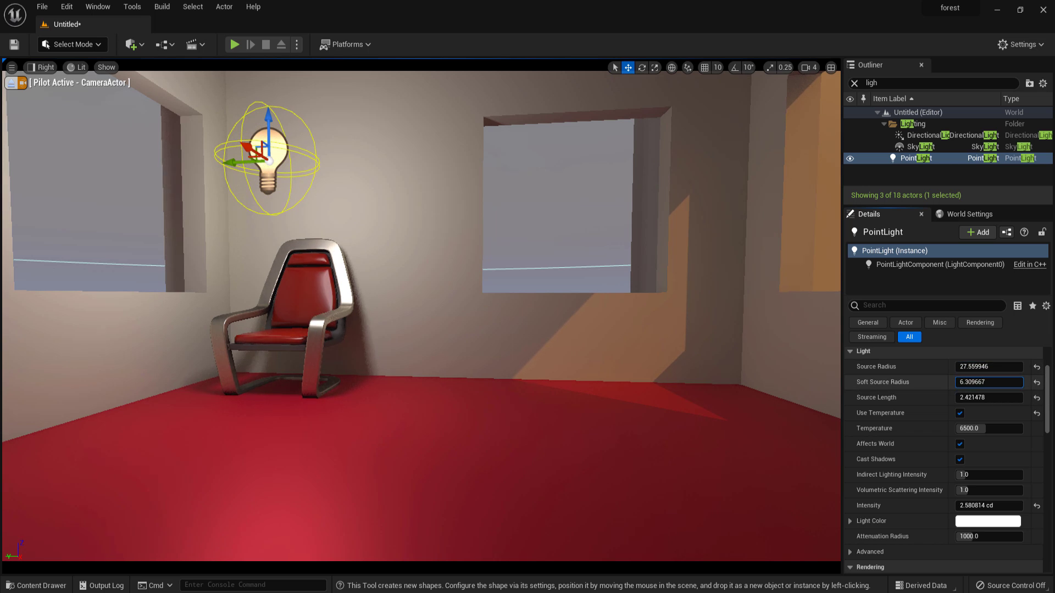
{"action": "left_click_drag", "start_coordinate": [266, 125], "coordinate": [268, 216]}
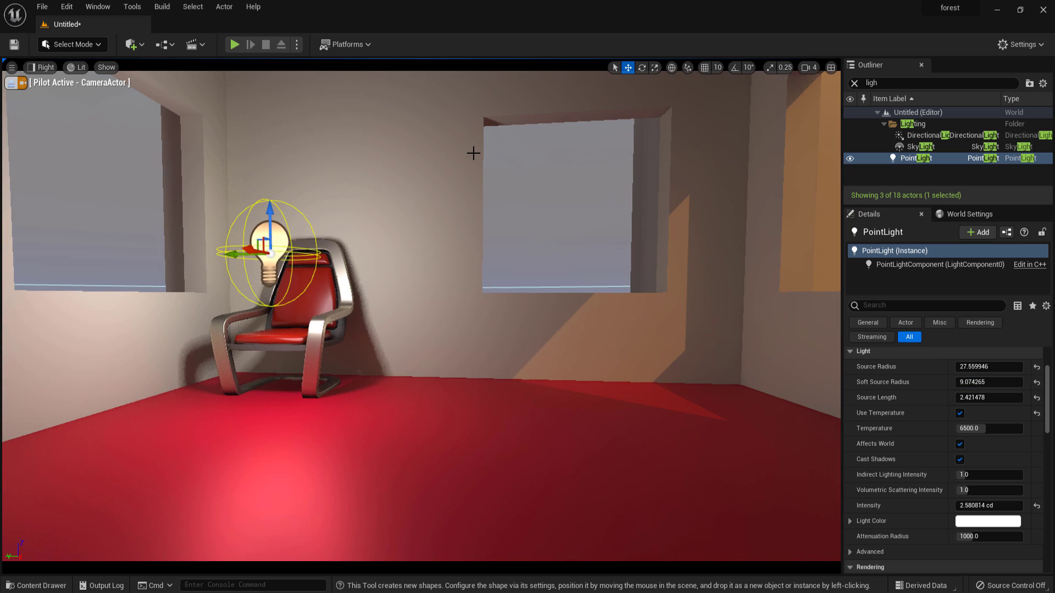
{"action": "left_click", "coordinate": [916, 147]}
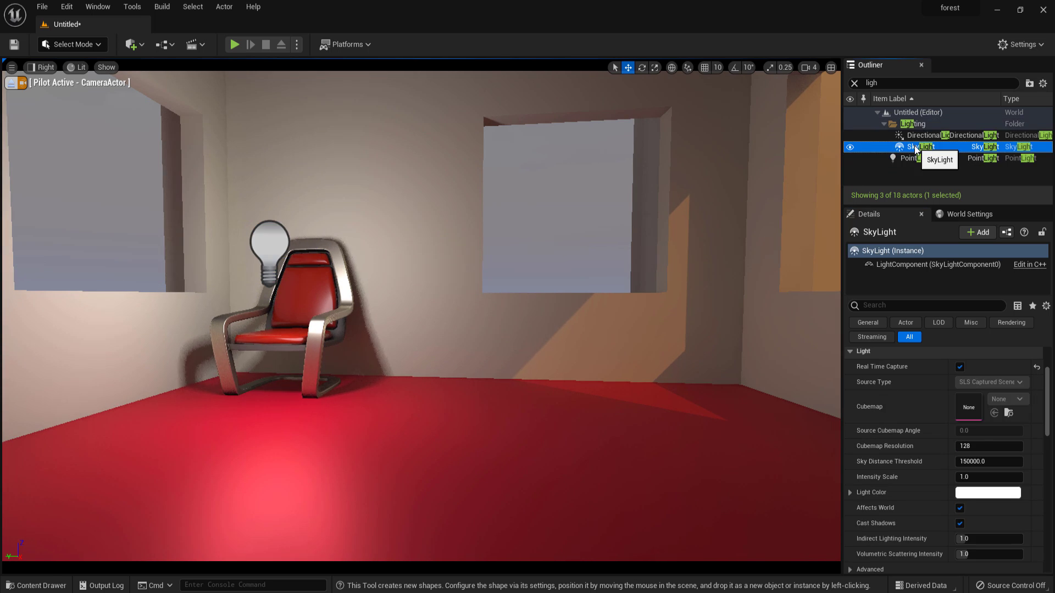
{"action": "left_click", "coordinate": [906, 139]}
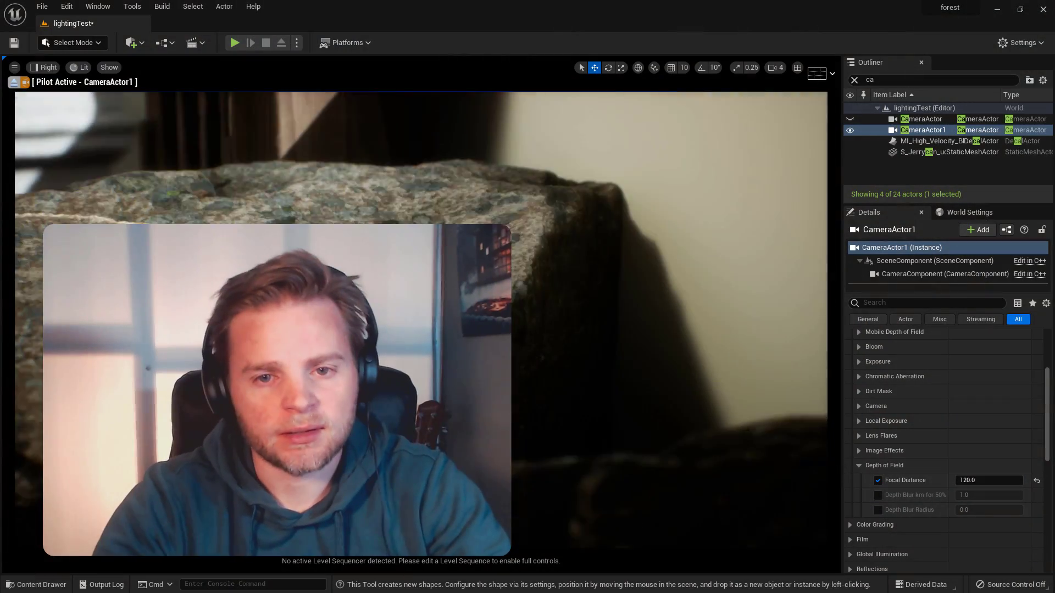
- Frame the rock and pillar base with CameraActor1 and set its focal distance to about 241
{"action": "right_click_drag", "start_coordinate": [421, 321], "coordinate": [250, 231]}
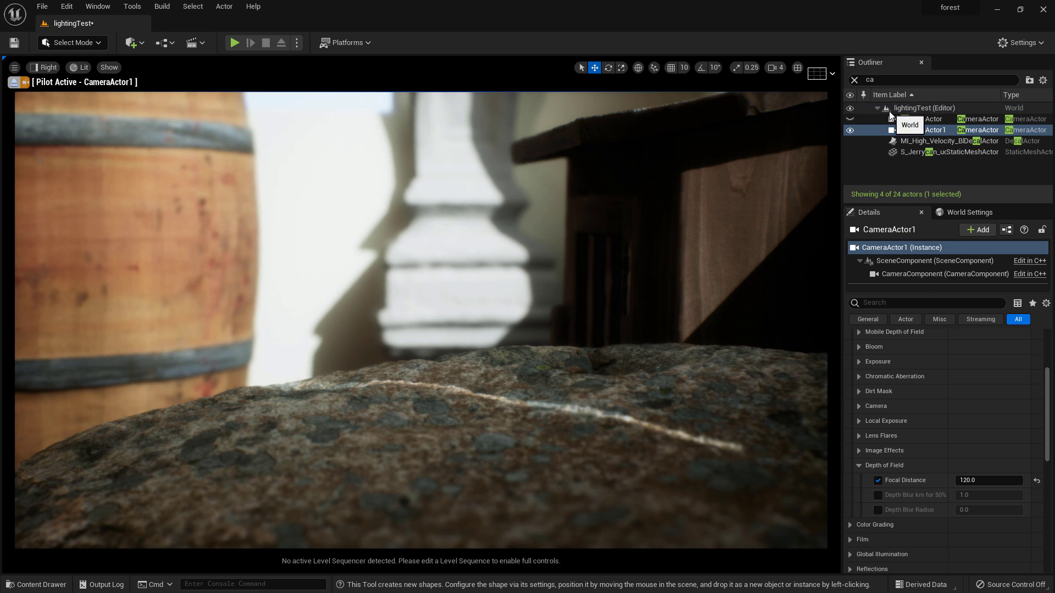
{"action": "mouse_move", "coordinate": [250, 231]}
{"action": "right_mouse_down"}
{"action": "mouse_move", "coordinate": [241, 261]}
{"action": "mouse_move", "coordinate": [240, 234]}
{"action": "right_mouse_up"}
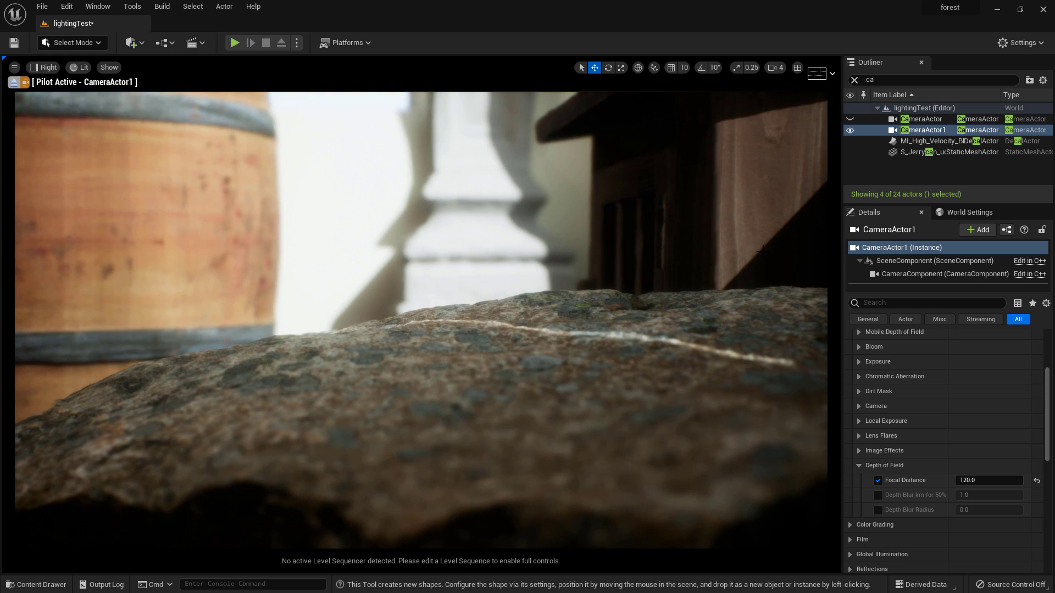
{"action": "left_click", "coordinate": [861, 407]}
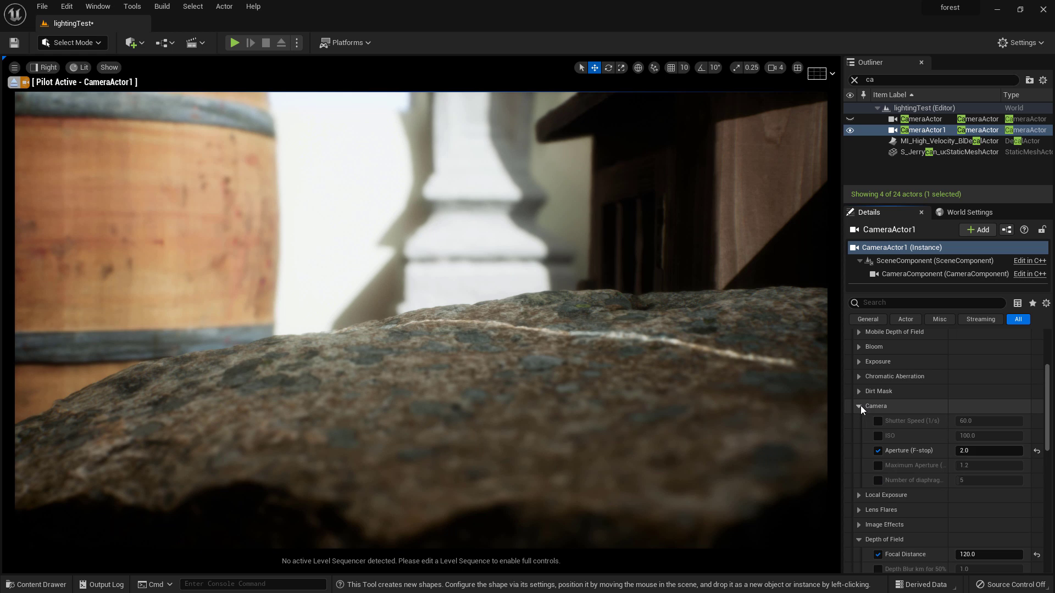
{"action": "left_click", "coordinate": [861, 409]}
{"action": "mouse_move", "coordinate": [983, 481]}
{"action": "left_mouse_down"}
{"action": "mouse_move", "coordinate": [1047, 481]}
{"action": "mouse_move", "coordinate": [983, 480]}
{"action": "left_mouse_up"}
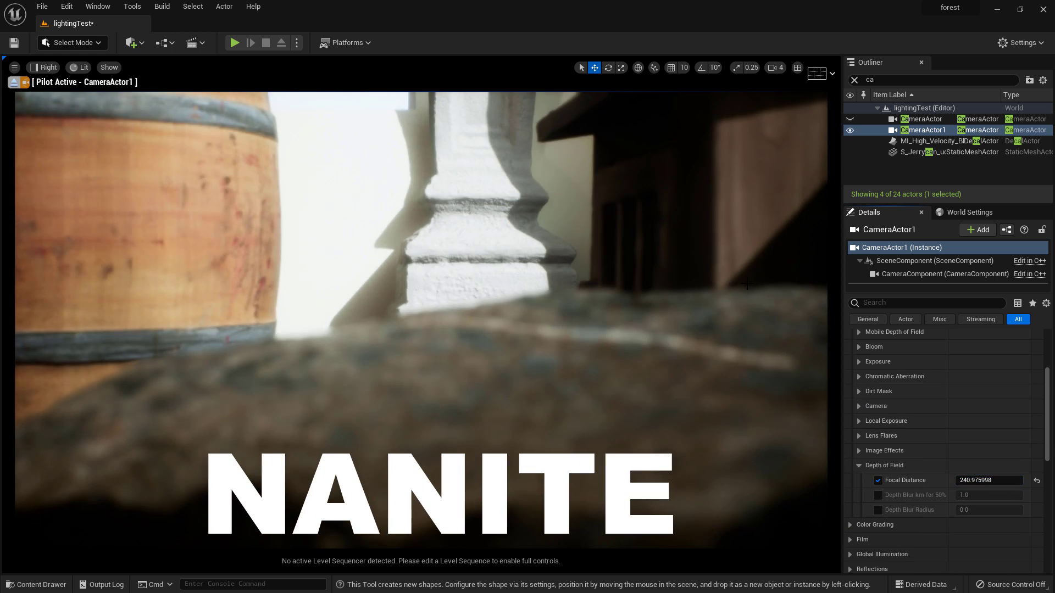
- Tilt CameraActor1 up to the statue and set its focal distance to 280
{"action": "right_click_drag", "start_coordinate": [747, 283], "coordinate": [747, 146]}
{"action": "left_click", "coordinate": [994, 478]}
{"action": "type", "text": "26"}
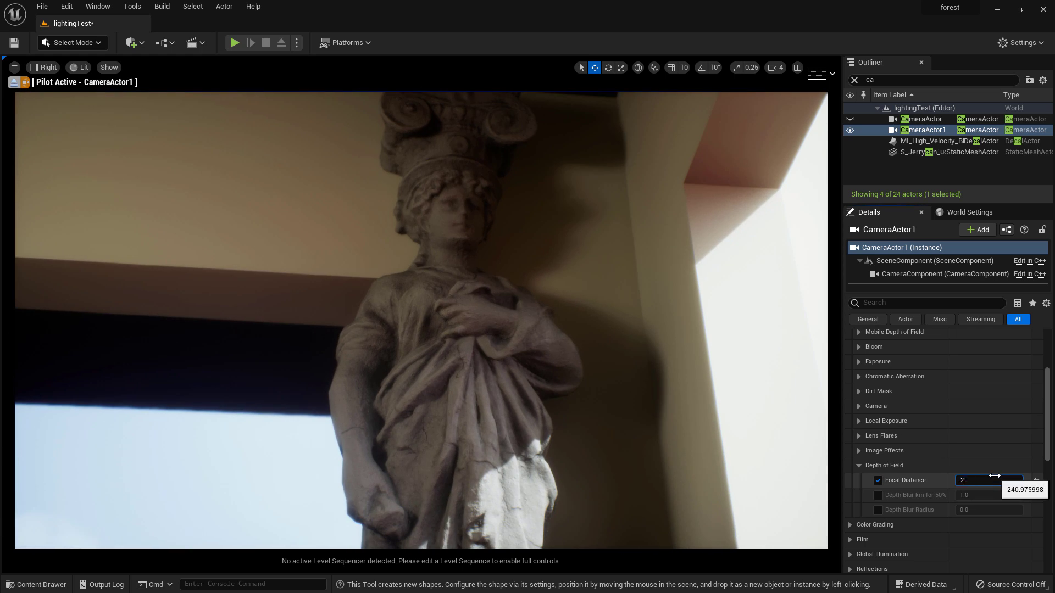
- Find the DirectionalLight and rotate its component around Z to about 334.7 to change how sunlight falls on the statue
{"action": "left_click", "coordinate": [855, 79]}
{"action": "type", "text": "direc"}
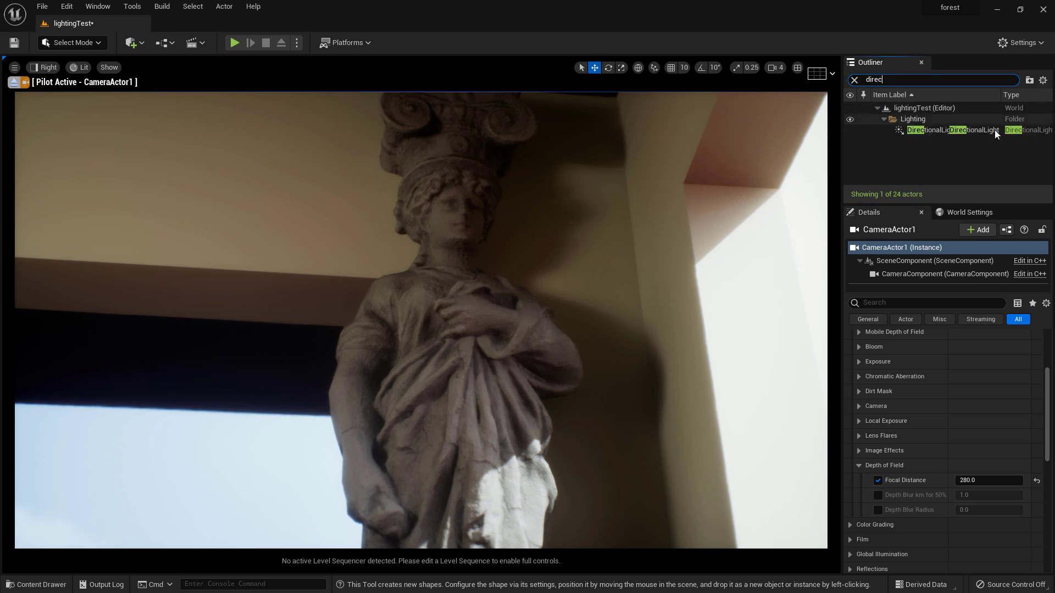
{"action": "left_click", "coordinate": [986, 131]}
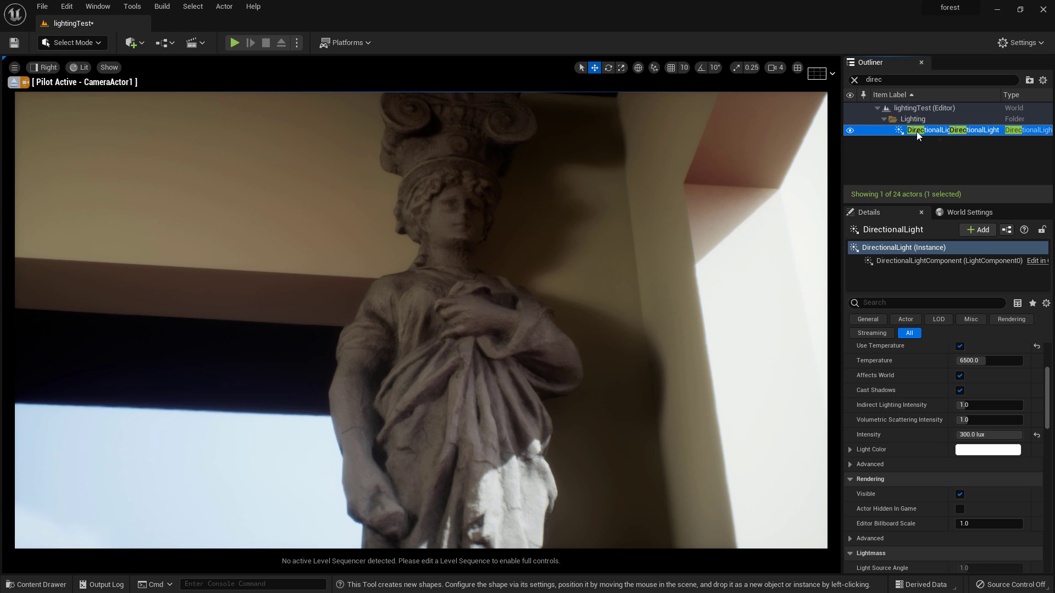
{"action": "left_click", "coordinate": [934, 260]}
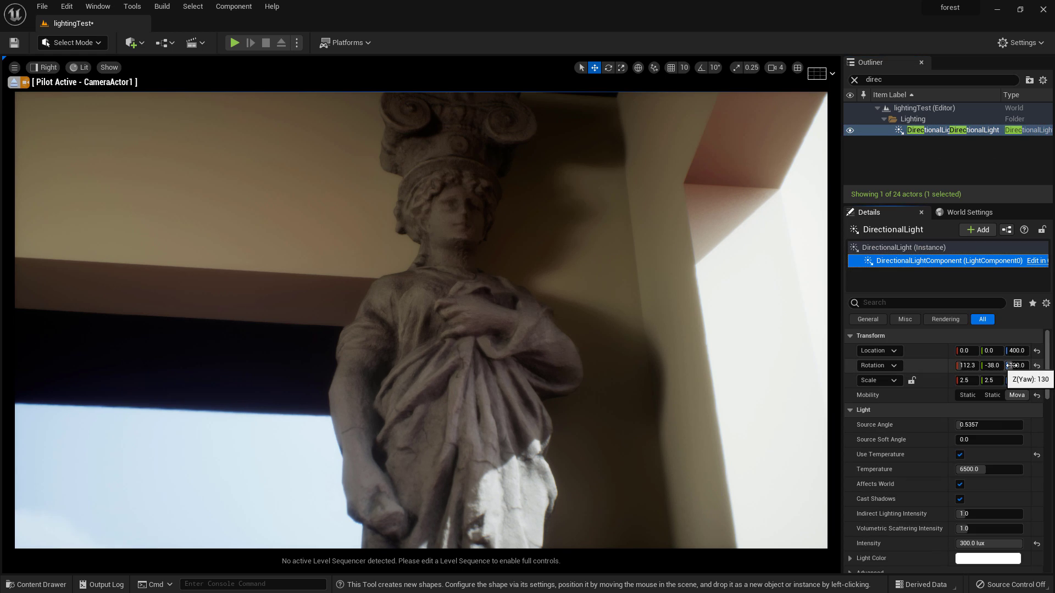
{"action": "left_click_drag", "start_coordinate": [1015, 366], "coordinate": [1006, 367]}
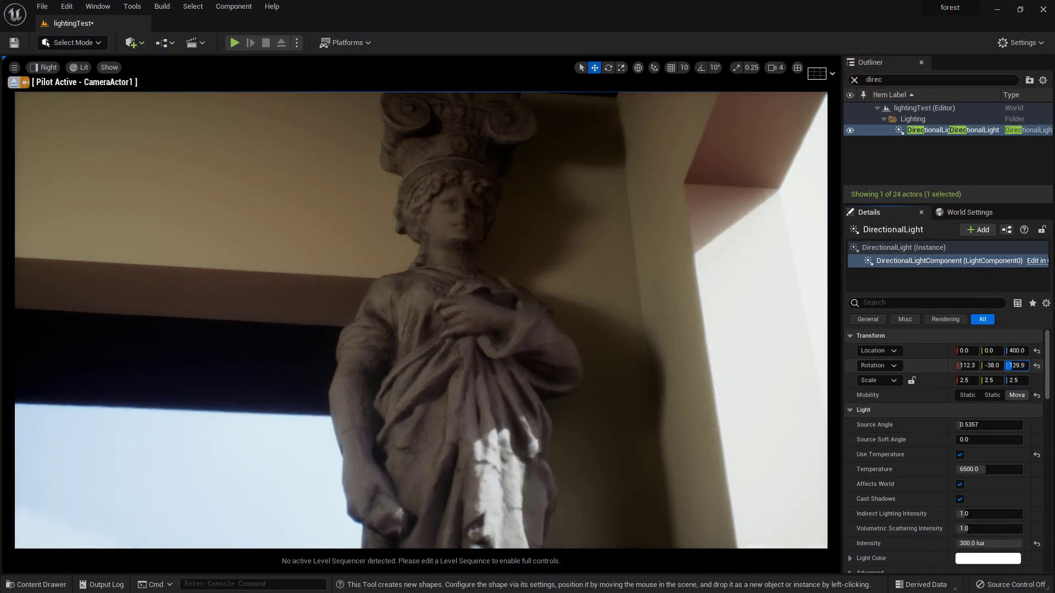
{"action": "mouse_move", "coordinate": [1017, 366]}
{"action": "left_mouse_down"}
{"action": "mouse_move", "coordinate": [984, 366]}
{"action": "mouse_move", "coordinate": [1025, 366]}
{"action": "left_mouse_up"}
- Find the PointLight among the scene actors and turn off its Visible option
{"action": "left_click", "coordinate": [880, 81]}
{"action": "type", "text": "light"}
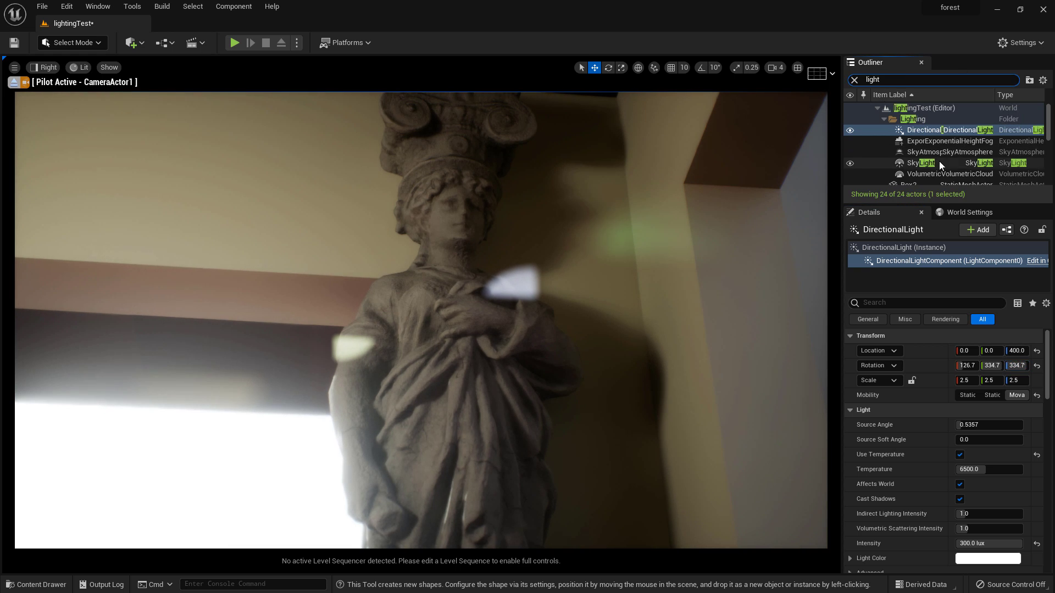
{"action": "scroll", "coordinate": [941, 160], "scroll_direction": "down", "scroll_amount": 1}
{"action": "scroll", "coordinate": [941, 160], "scroll_direction": "down", "scroll_amount": 5}
{"action": "left_click", "coordinate": [929, 147]}
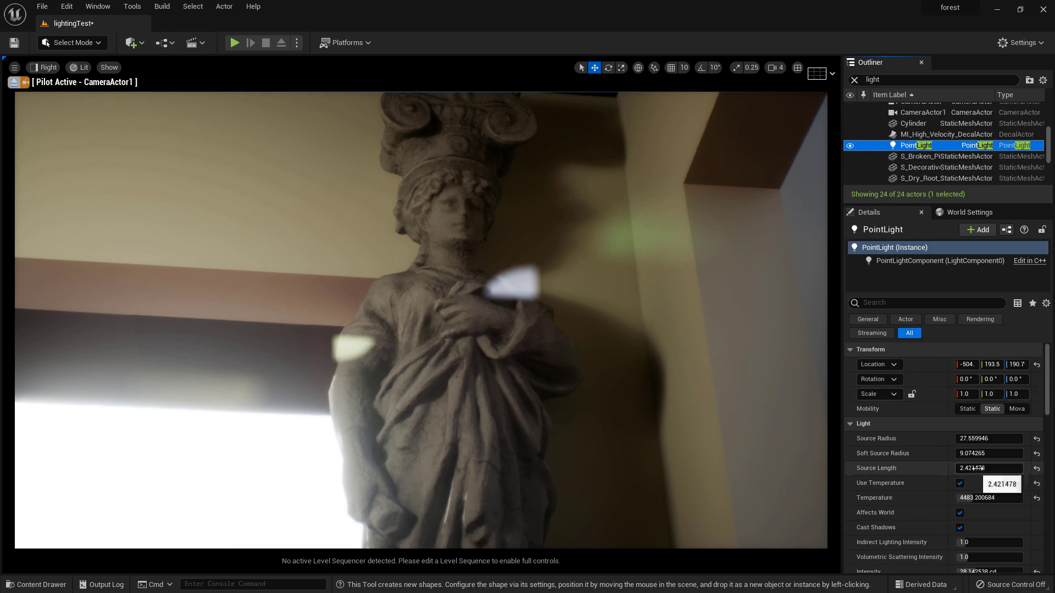
{"action": "scroll", "coordinate": [974, 528], "scroll_direction": "down", "scroll_amount": 5}
{"action": "scroll", "coordinate": [974, 528], "scroll_direction": "down", "scroll_amount": 1}
{"action": "left_click", "coordinate": [959, 505]}
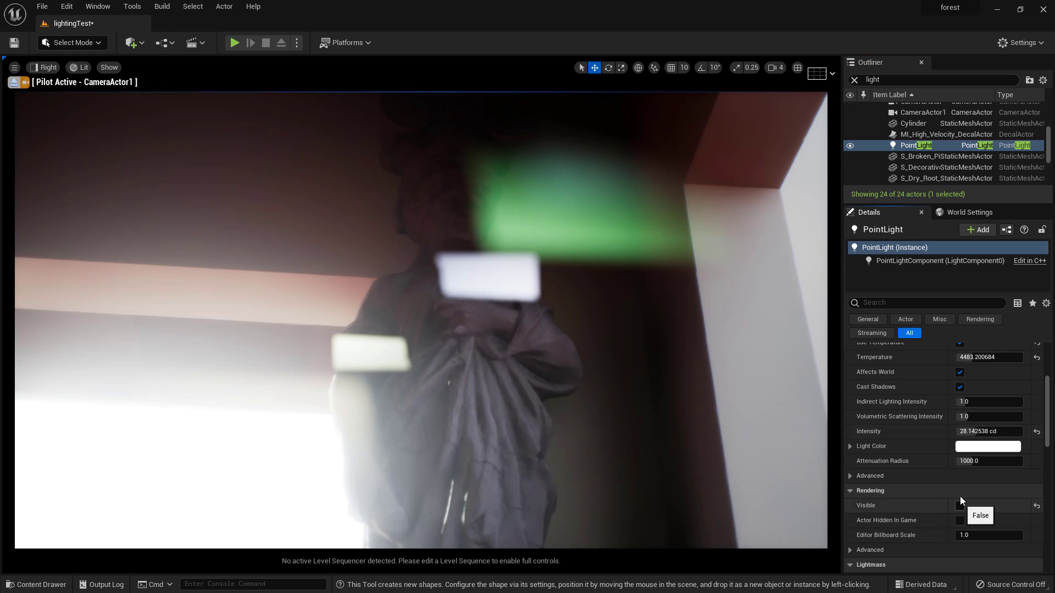
- Find and select CameraActor1 and disable its Lens Flares intensity override
{"action": "left_click", "coordinate": [941, 80]}
{"action": "type", "text": "came"}
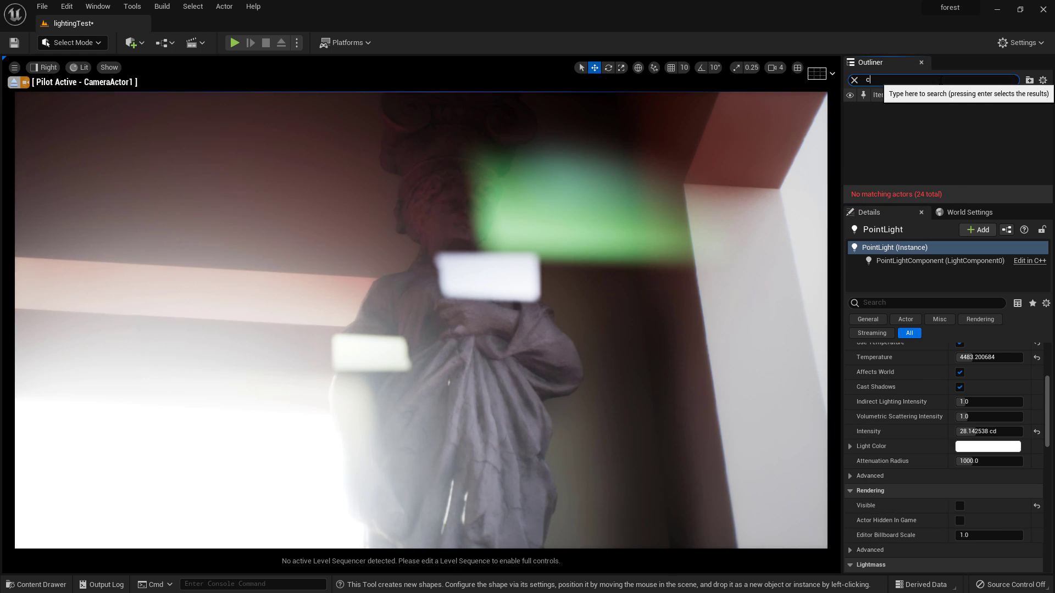
{"action": "left_click", "coordinate": [937, 131]}
{"action": "key", "text": "F2"}
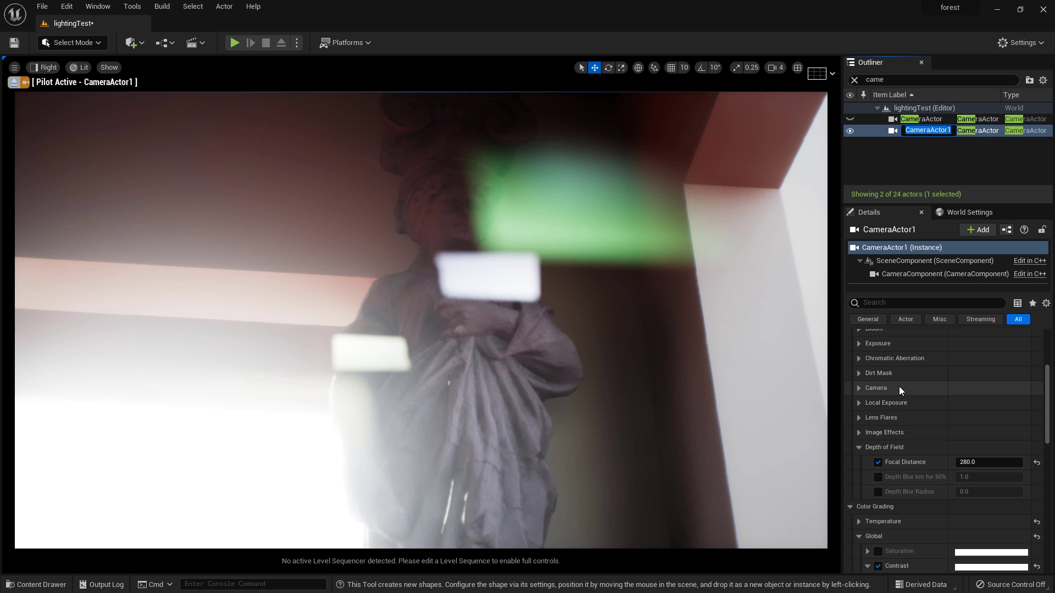
{"action": "left_click", "coordinate": [858, 417]}
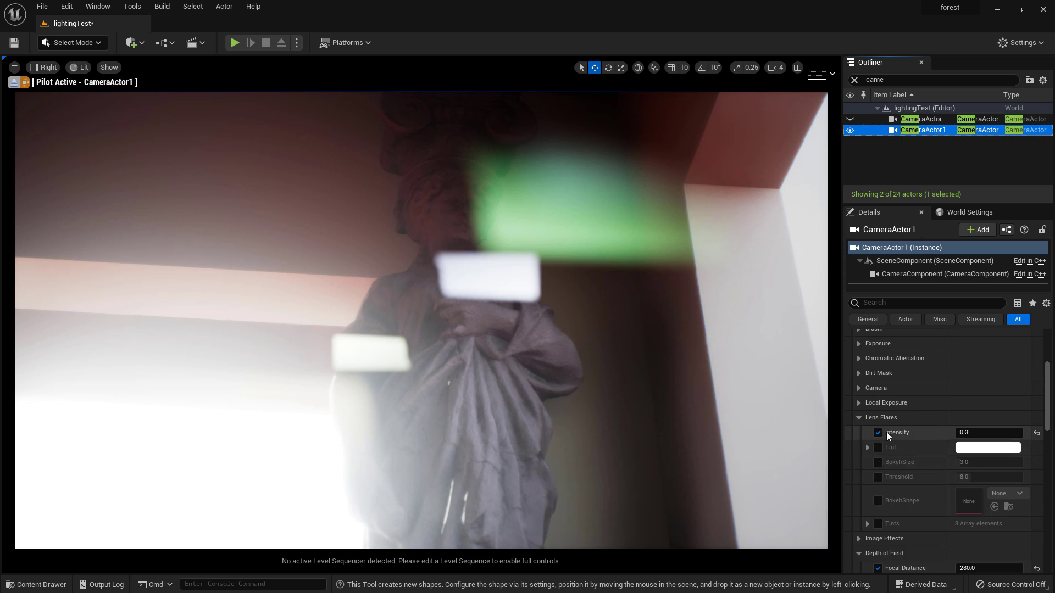
{"action": "left_click", "coordinate": [878, 432]}
- Lower CameraActor1's bloom intensity
{"action": "scroll", "coordinate": [871, 379], "scroll_direction": "up", "scroll_amount": 1}
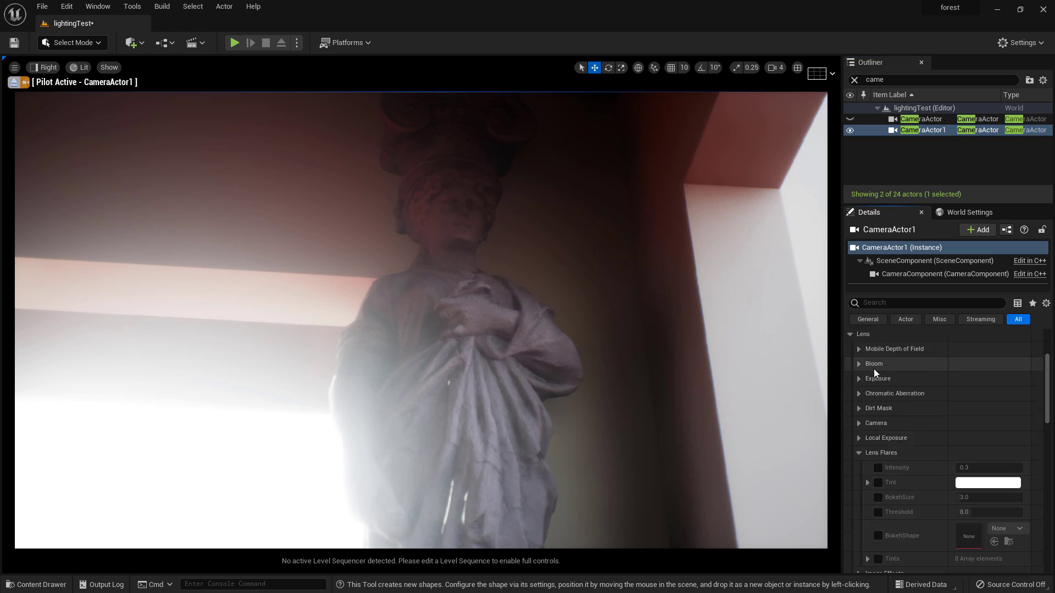
{"action": "left_click", "coordinate": [873, 366]}
{"action": "mouse_move", "coordinate": [973, 394]}
{"action": "left_mouse_down"}
{"action": "mouse_move", "coordinate": [945, 394]}
{"action": "mouse_move", "coordinate": [960, 394]}
{"action": "left_mouse_up"}
{"action": "left_click", "coordinate": [871, 367]}
- Set CameraActor1's Exposure Compensation to about 0.04 and aim the camera back down at the pillar base
{"action": "scroll", "coordinate": [872, 370], "scroll_direction": "up", "scroll_amount": 3}
{"action": "left_click", "coordinate": [870, 433]}
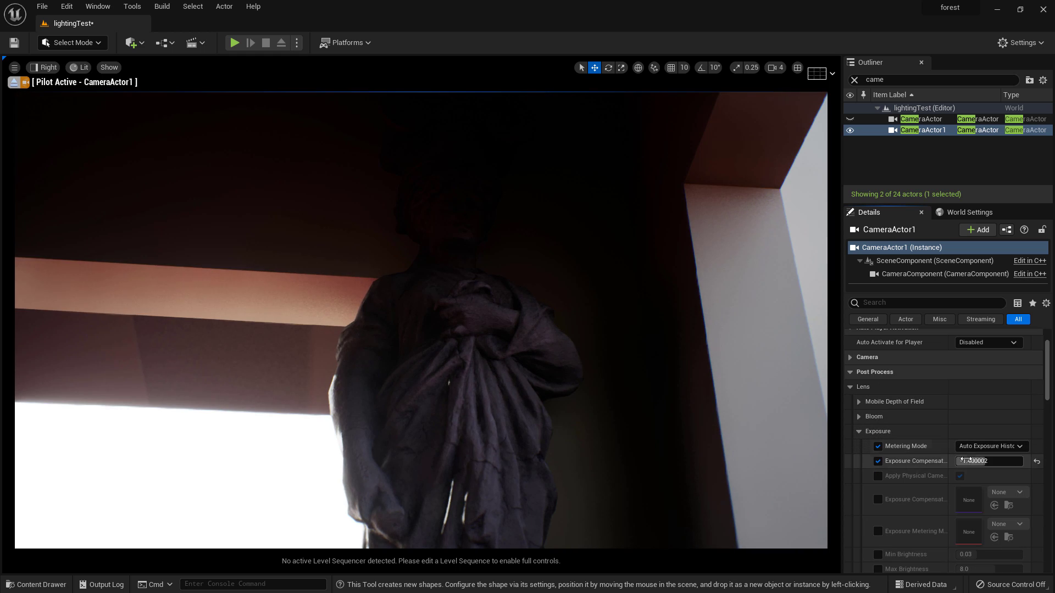
{"action": "left_click_drag", "start_coordinate": [977, 461], "coordinate": [988, 462]}
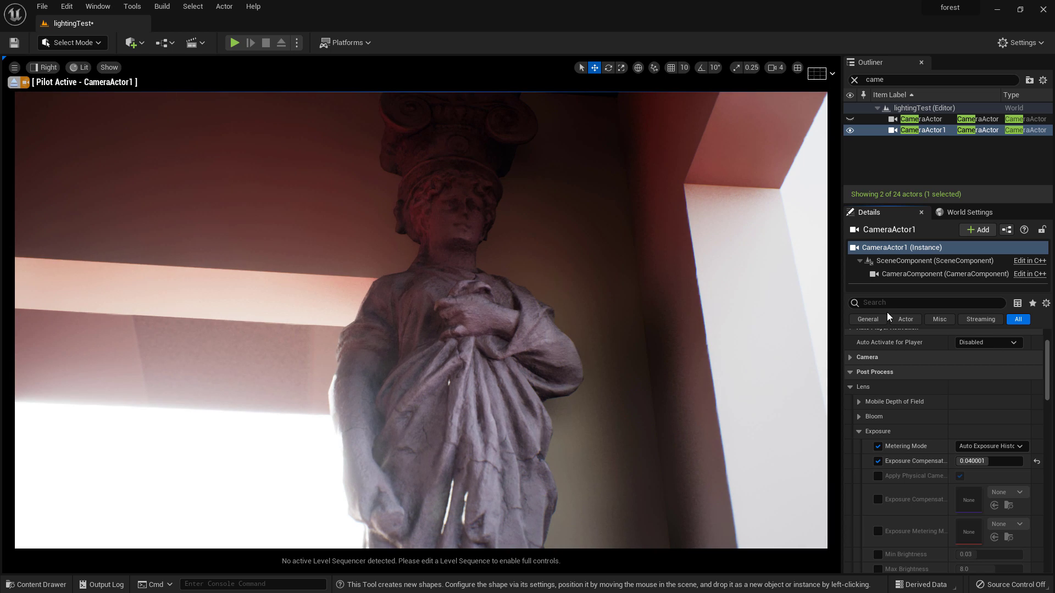
{"action": "right_click_drag", "start_coordinate": [703, 303], "coordinate": [703, 409]}
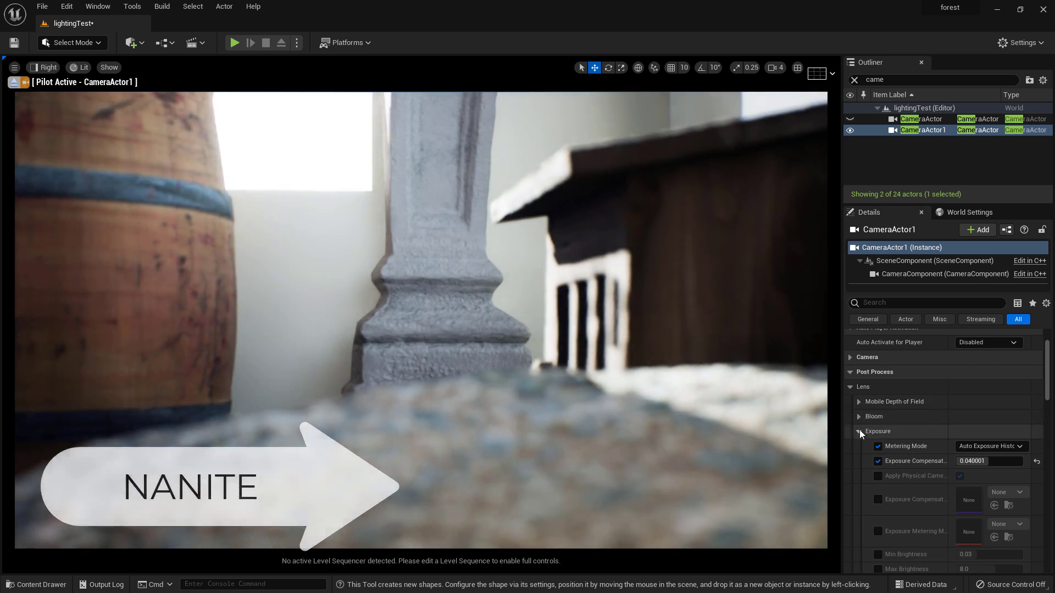
- Set CameraActor1's depth-of-field focal distance to 50 and aim the camera toward the wooden hutch behind the rocks
{"action": "left_click", "coordinate": [859, 431]}
{"action": "left_click", "coordinate": [860, 507]}
{"action": "scroll", "coordinate": [890, 501], "scroll_direction": "down", "scroll_amount": 4}
{"action": "mouse_move", "coordinate": [974, 481]}
{"action": "left_mouse_down"}
{"action": "mouse_move", "coordinate": [984, 482]}
{"action": "mouse_move", "coordinate": [957, 481]}
{"action": "left_mouse_up"}
{"action": "right_click_drag", "start_coordinate": [571, 352], "coordinate": [604, 299]}
{"action": "left_click", "coordinate": [967, 481]}
{"action": "type", "text": "50"}
{"action": "key", "text": "Return"}
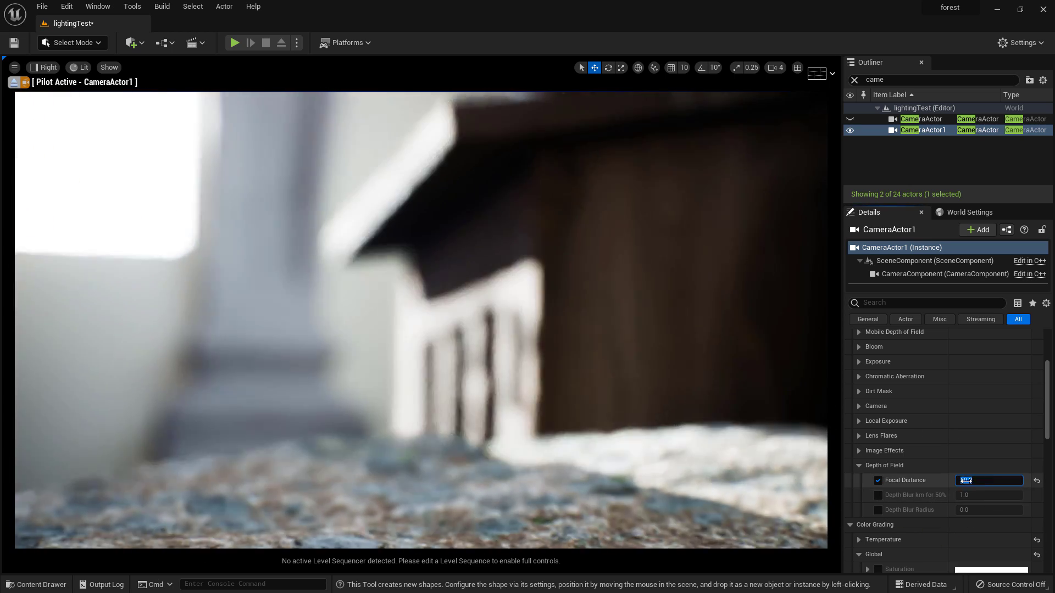
{"action": "key", "text": "Return"}
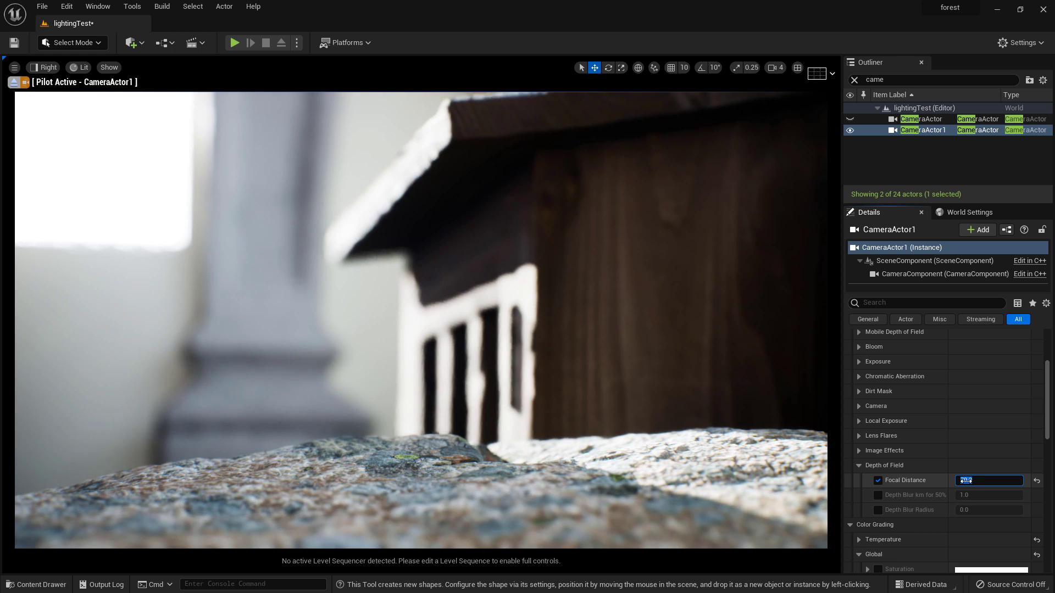
- Try several focal distances for CameraActor1, ending with 90, to bring the wooden hutch into sharp focus
{"action": "type", "text": "200"}
{"action": "key", "text": "Return"}
{"action": "type", "text": "300"}
{"action": "key", "text": "Return"}
{"action": "type", "text": "500"}
{"action": "key", "text": "Return"}
{"action": "type", "text": "20"}
{"action": "key", "text": "Return"}
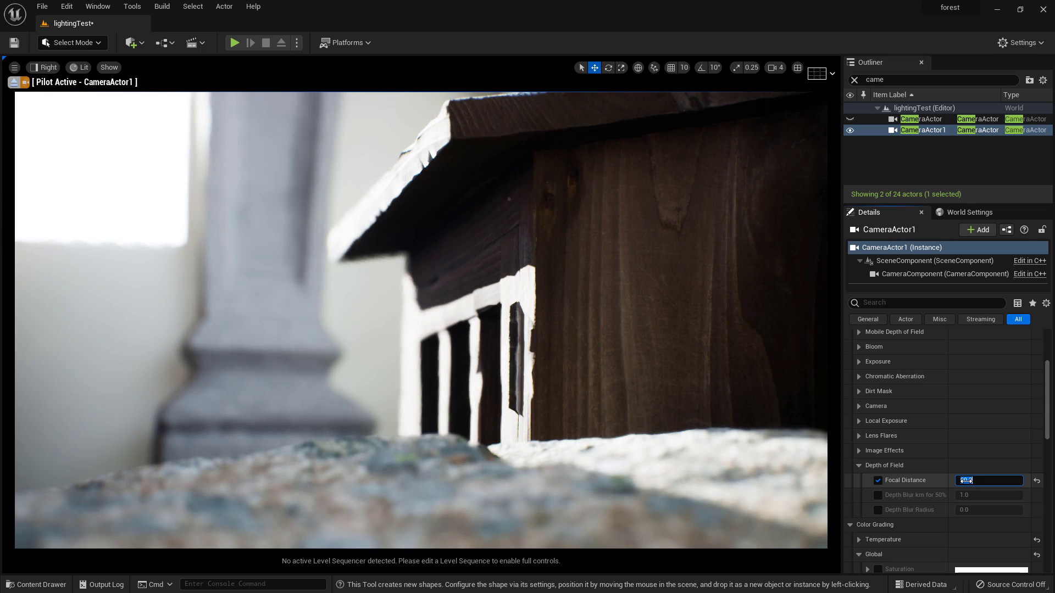
- Pull the camera back to frame the barrel, pillar, hutch and rocks, and set the focal distance to 300
{"action": "right_click_drag", "start_coordinate": [731, 342], "coordinate": [678, 351]}
{"action": "key", "text": "w"}
{"action": "key", "text": "s"}
{"action": "key", "text": "s"}
{"action": "key", "text": "s"}
{"action": "key", "text": "w"}
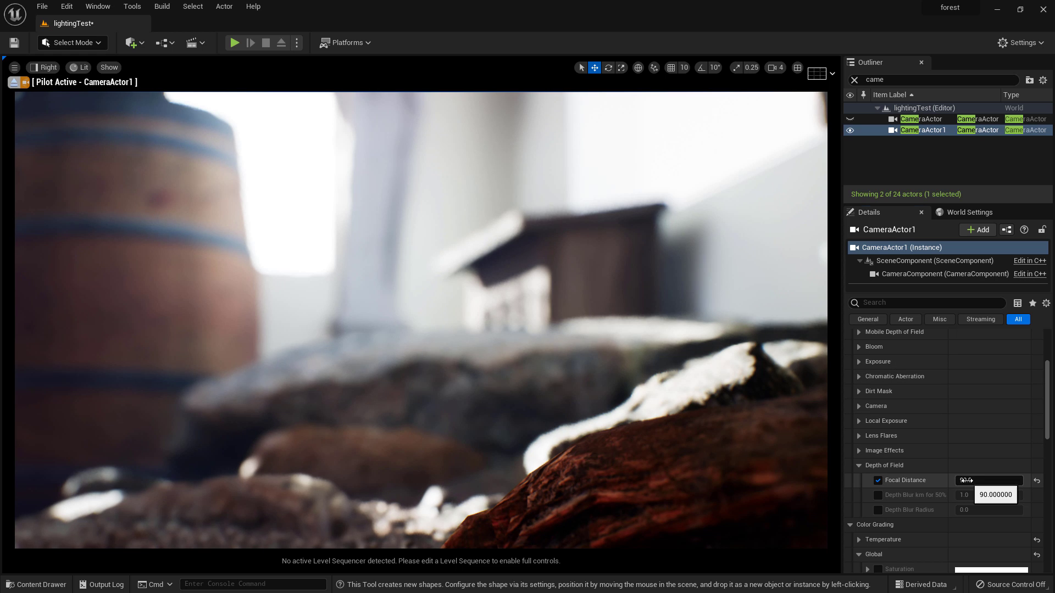
{"action": "mouse_move", "coordinate": [971, 481]}
{"action": "left_mouse_down"}
{"action": "mouse_move", "coordinate": [1011, 480]}
{"action": "mouse_move", "coordinate": [981, 481]}
{"action": "left_mouse_up"}
{"action": "left_click", "coordinate": [985, 478]}
{"action": "type", "text": "300"}
{"action": "key", "text": "Return"}
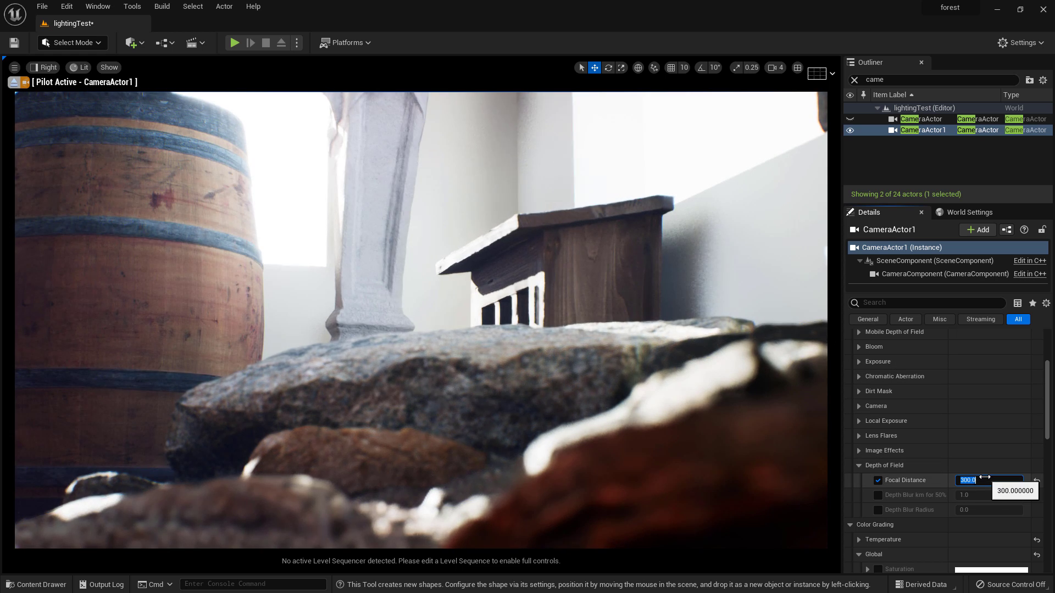
{"action": "left_click", "coordinate": [14, 68]}
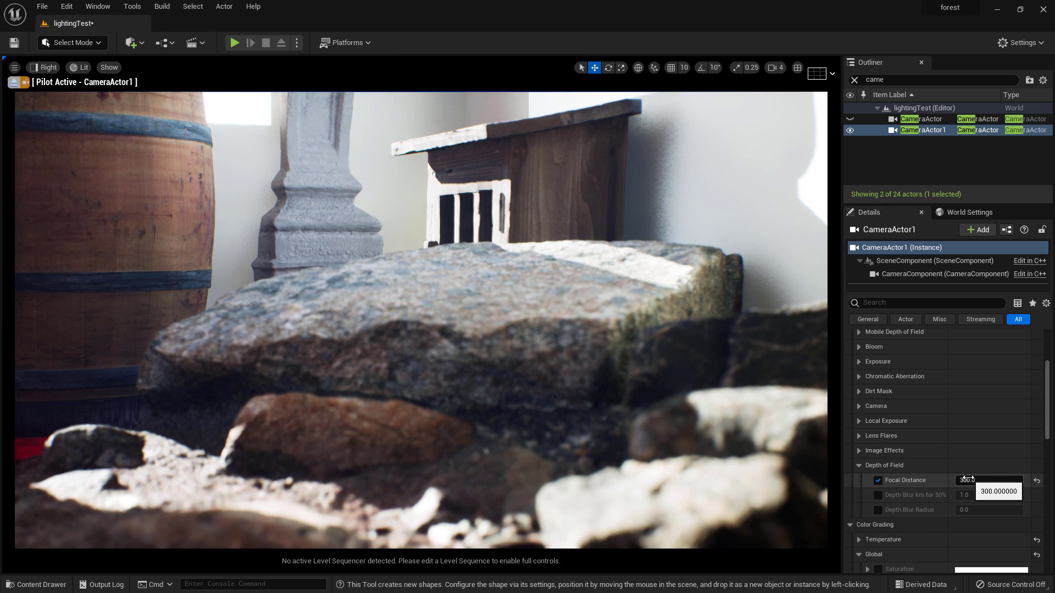
- Set CameraActor1's focal distance to 200 to focus on the large rock in front of the hutch
{"action": "left_click", "coordinate": [967, 481]}
{"action": "type", "text": "200"}
{"action": "key", "text": "Return"}
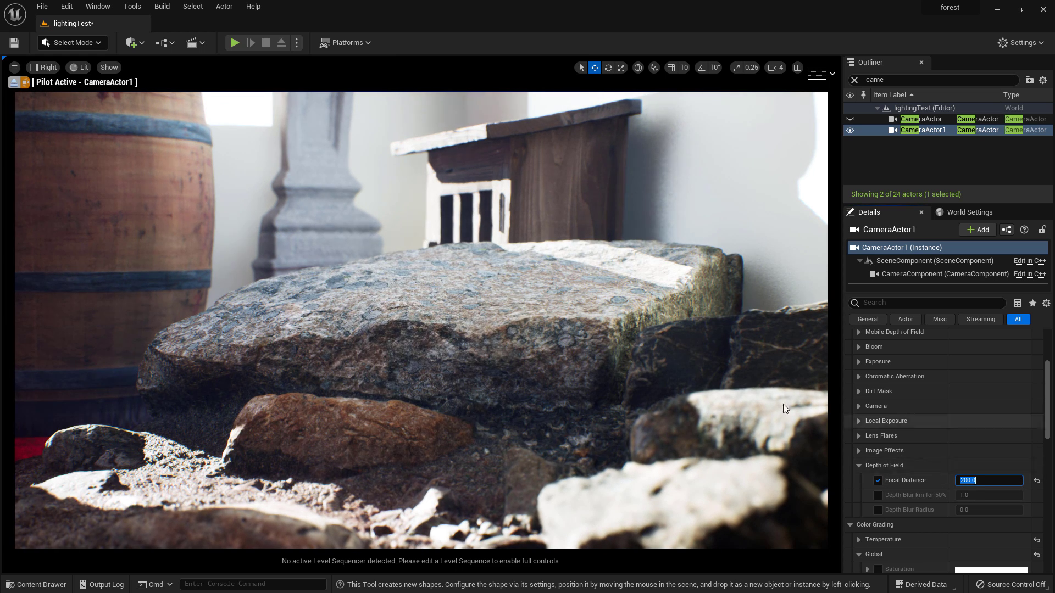
- Capture a high-resolution screenshot of the camera view with a size multiplier of 1.0
{"action": "left_click", "coordinate": [14, 67]}
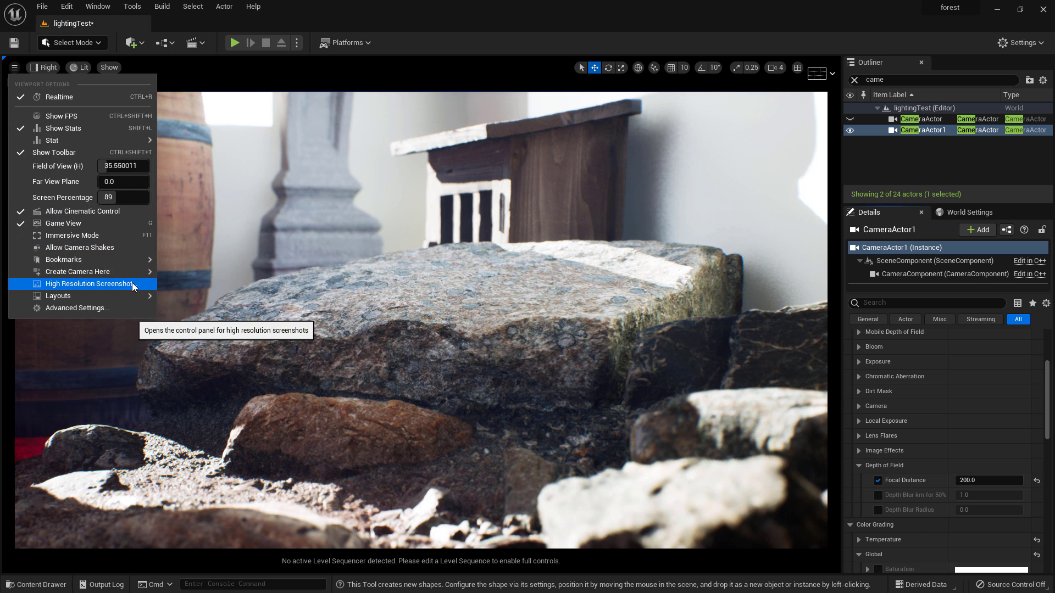
{"action": "left_click", "coordinate": [82, 281]}
{"action": "left_click", "coordinate": [629, 367]}
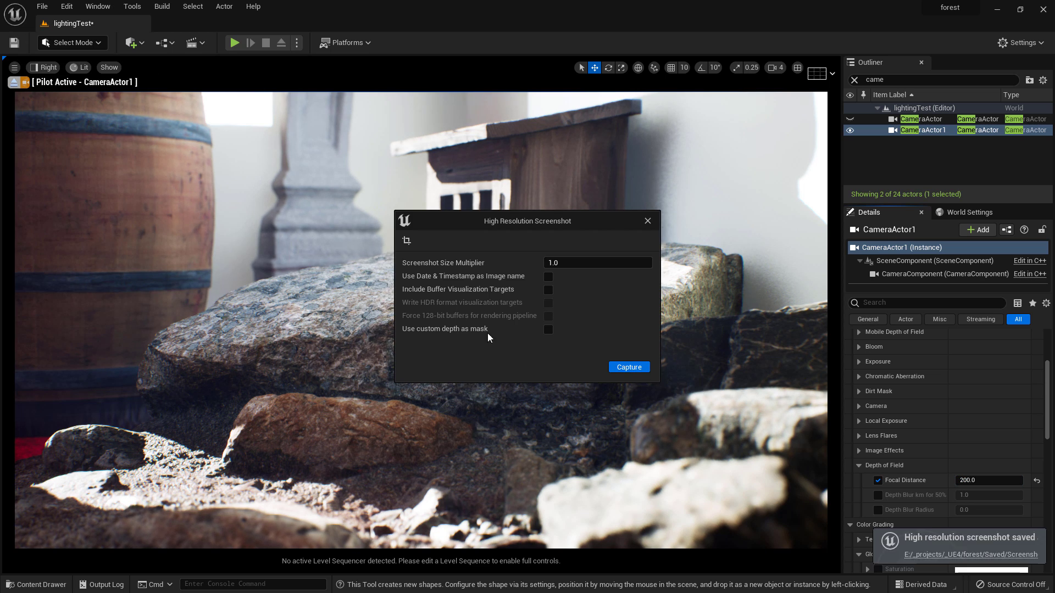
{"action": "left_click", "coordinate": [647, 223]}
{"action": "right_click_drag", "start_coordinate": [647, 225], "coordinate": [485, 312]}
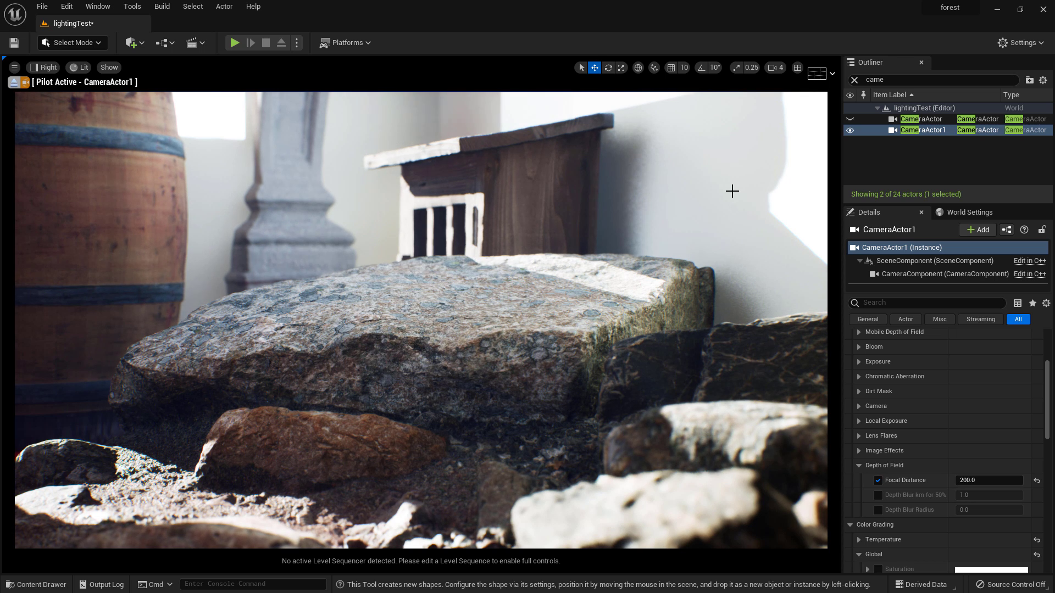